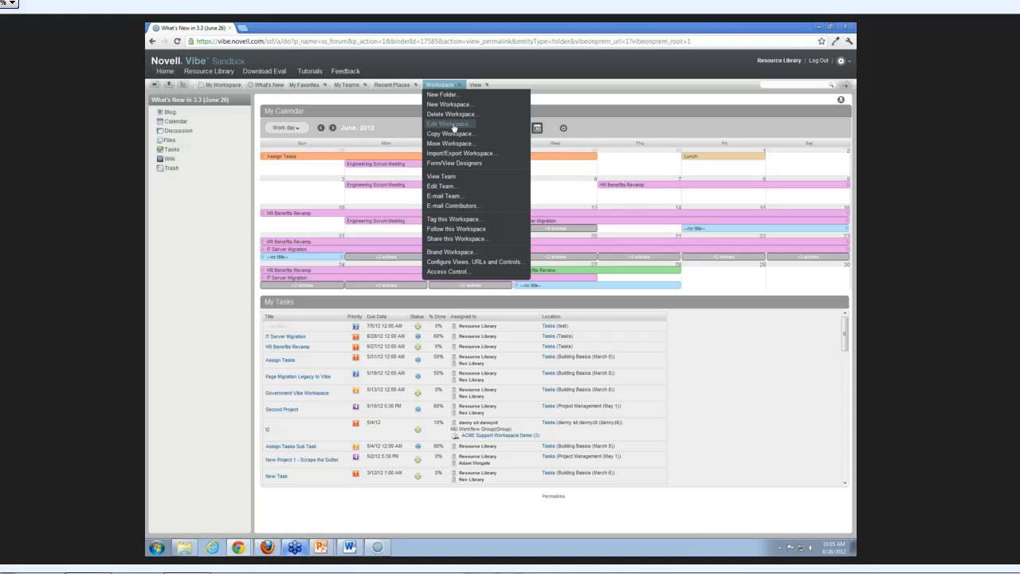
Try adding an enhanced view set to "Display my calendar events" to the landing page of the What's New in 3.3 (June 26) workspace
{"action": "left_click", "coordinate": [452, 125]}
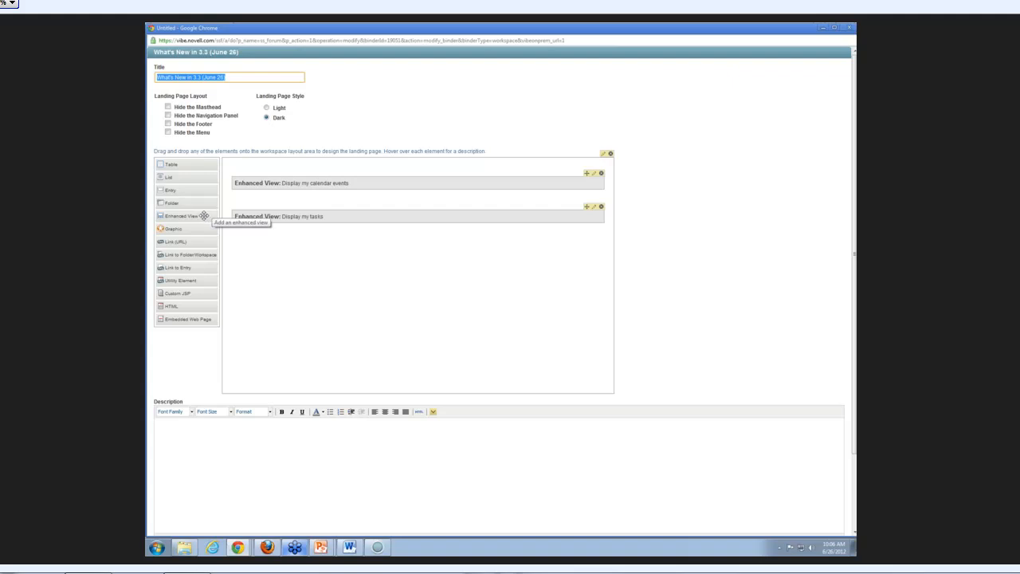
{"action": "left_click_drag", "start_coordinate": [203, 216], "coordinate": [383, 262]}
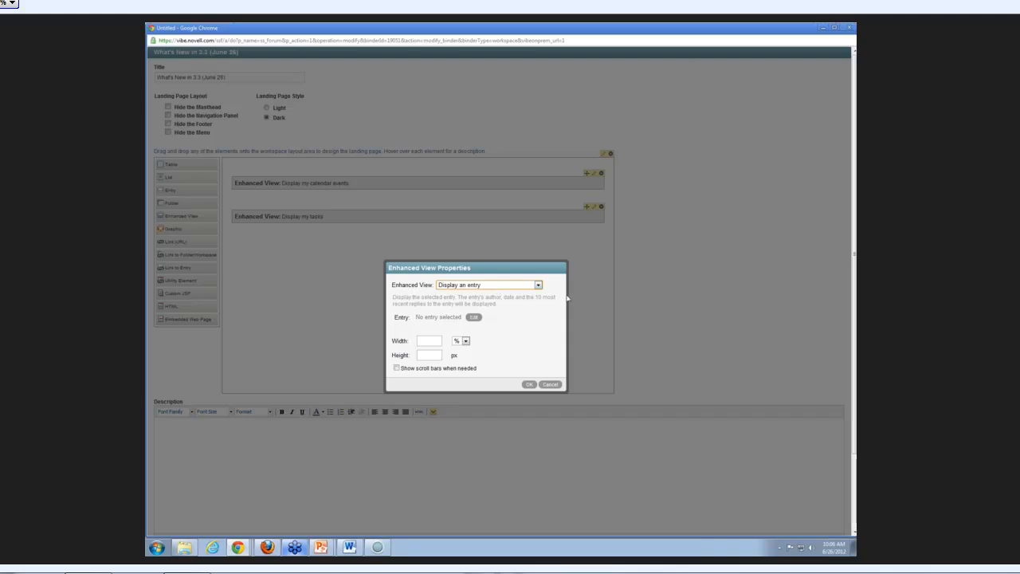
{"action": "left_click", "coordinate": [538, 287]}
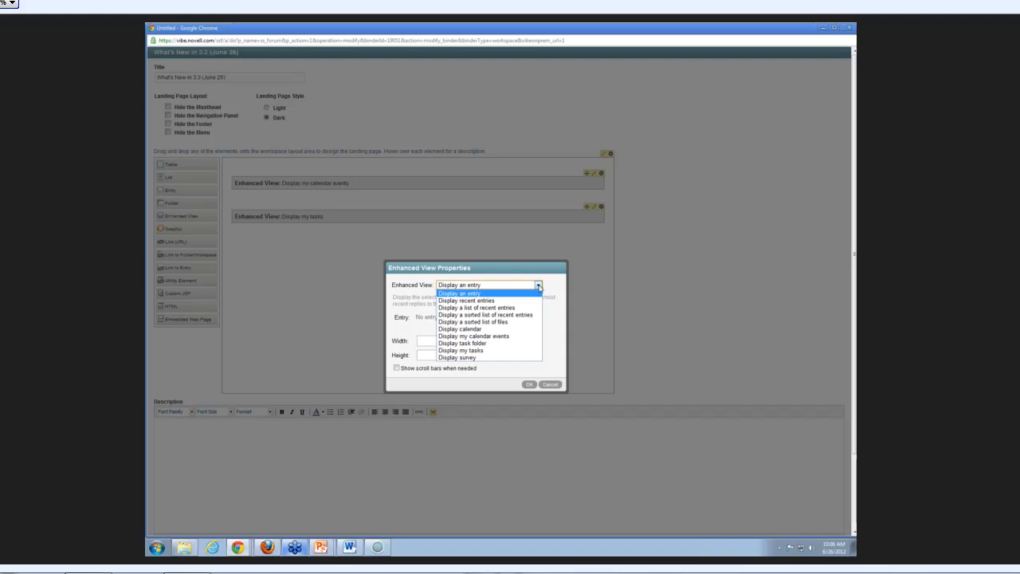
{"action": "left_click", "coordinate": [496, 337]}
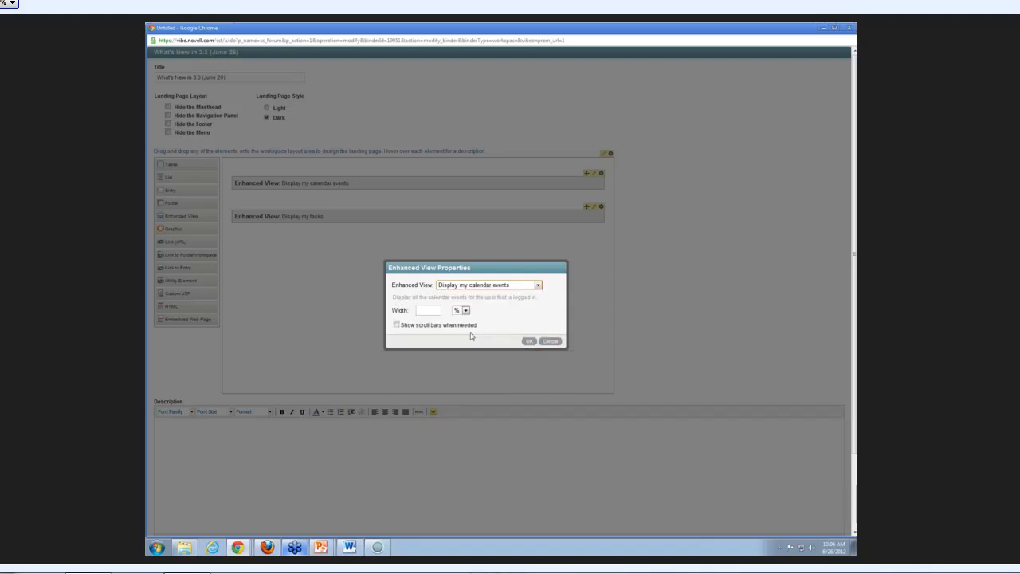
{"action": "left_click", "coordinate": [435, 309]}
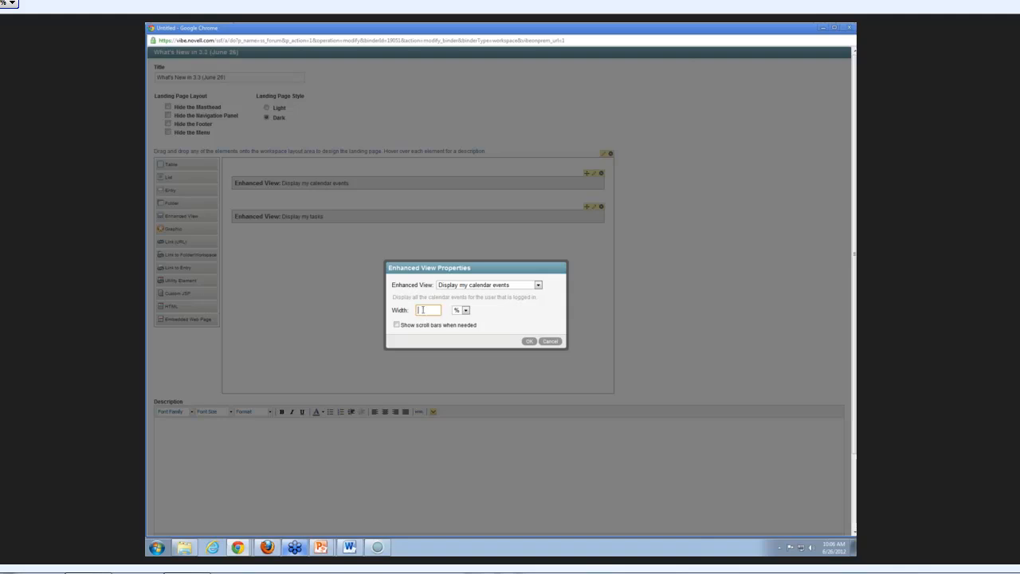
{"action": "left_click", "coordinate": [465, 310]}
{"action": "left_click", "coordinate": [457, 325]}
{"action": "left_click", "coordinate": [550, 341]}
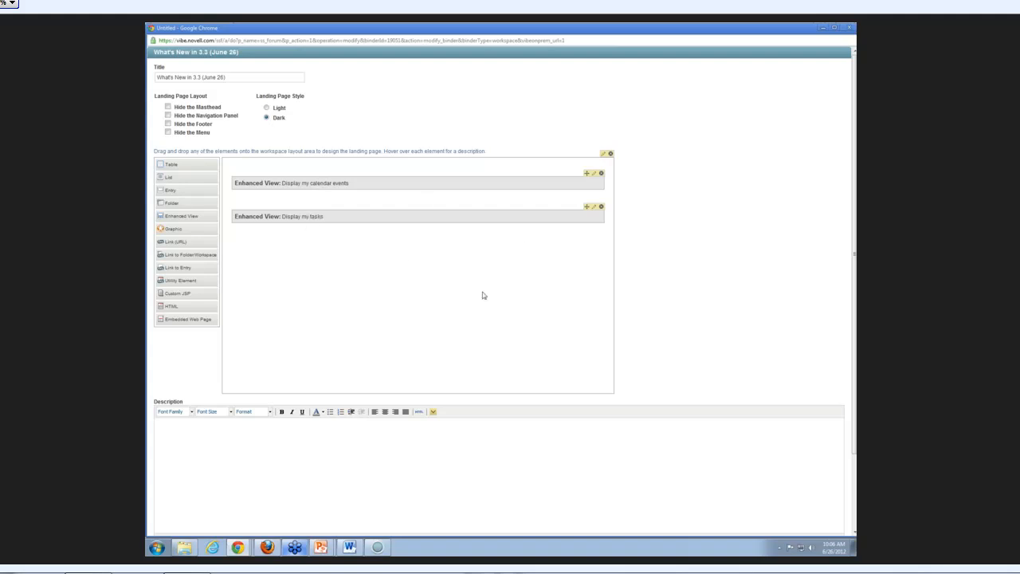
{"action": "scroll", "coordinate": [590, 302], "scroll_direction": "down", "scroll_amount": 3}
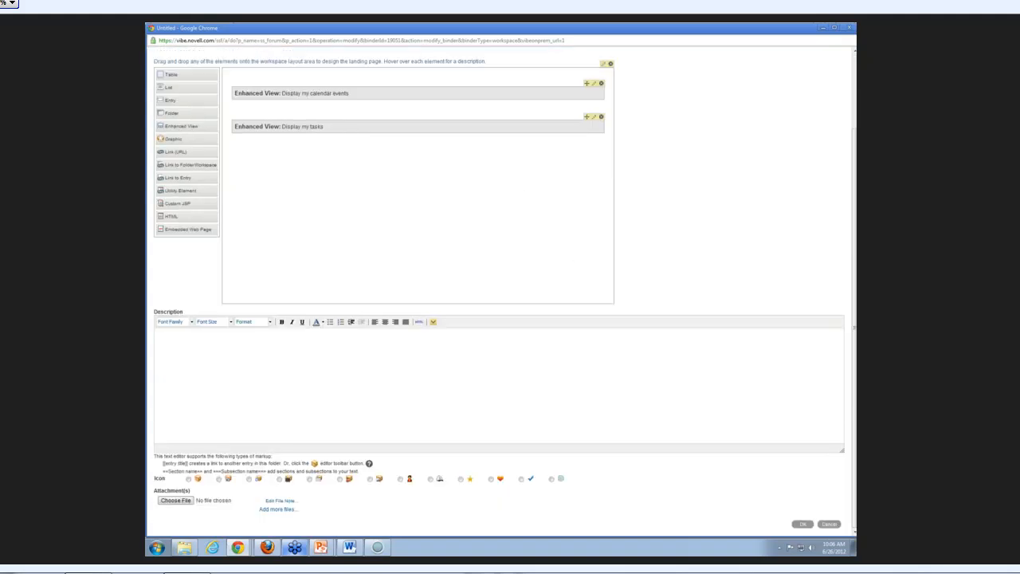
{"action": "left_click", "coordinate": [803, 524]}
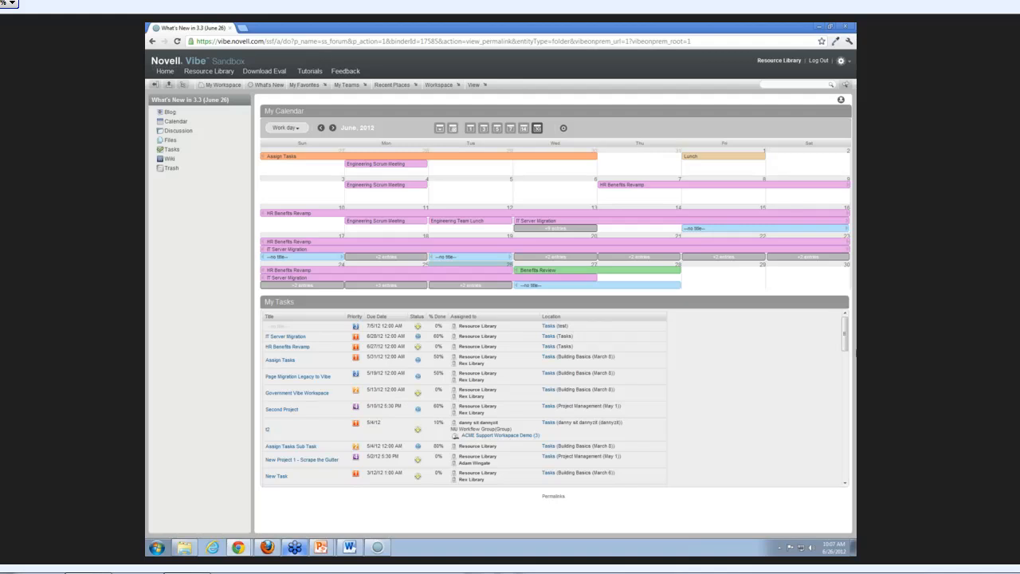
View the IT Server Migration task from My Tasks, and return to the What's New in 3.3 (June 26) workspace
{"action": "mouse_move", "coordinate": [845, 334]}
{"action": "left_mouse_down"}
{"action": "mouse_move", "coordinate": [835, 403]}
{"action": "mouse_move", "coordinate": [847, 473]}
{"action": "mouse_move", "coordinate": [845, 328]}
{"action": "left_mouse_up"}
{"action": "left_click", "coordinate": [292, 338]}
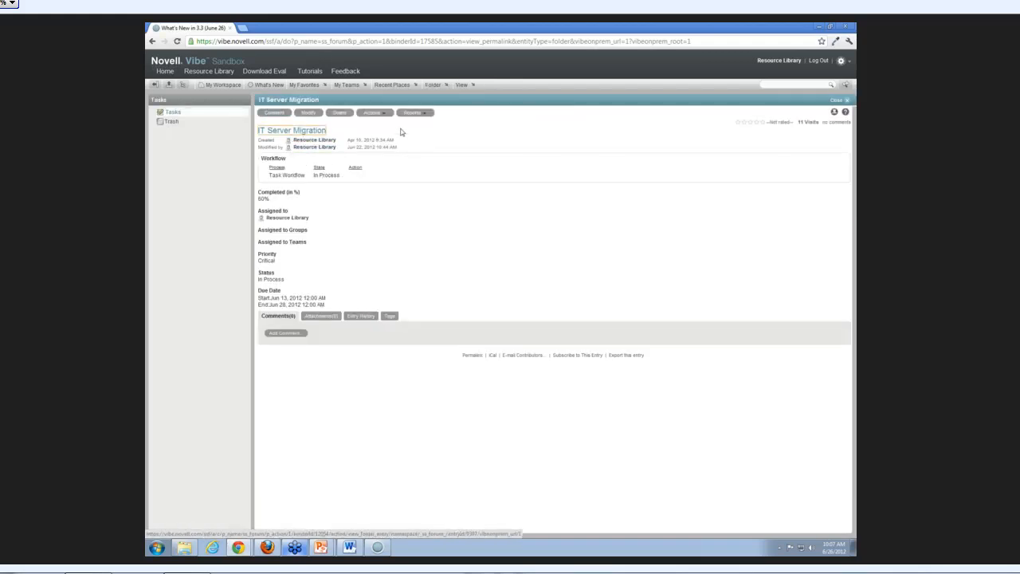
{"action": "left_click", "coordinate": [406, 86]}
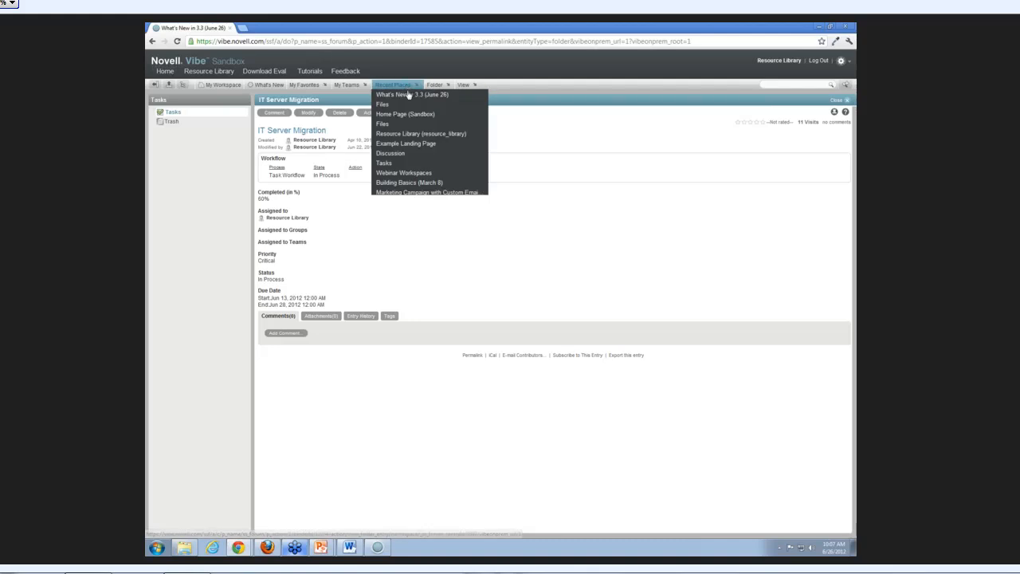
{"action": "left_click", "coordinate": [407, 94]}
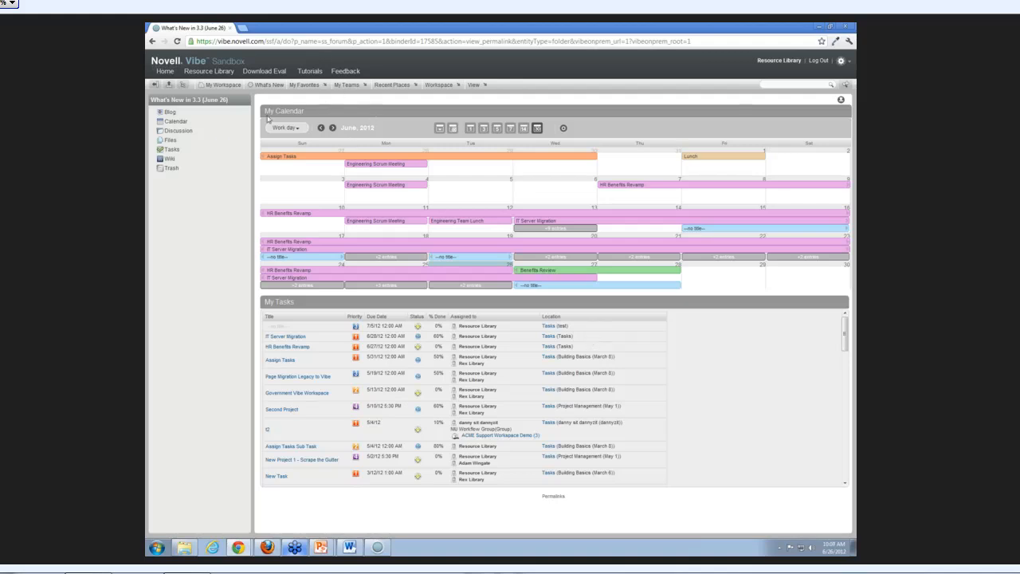
Select all entries in the workspace's Files folder and start copying them, leaving at the choice of destination folder
{"action": "left_click", "coordinate": [176, 140]}
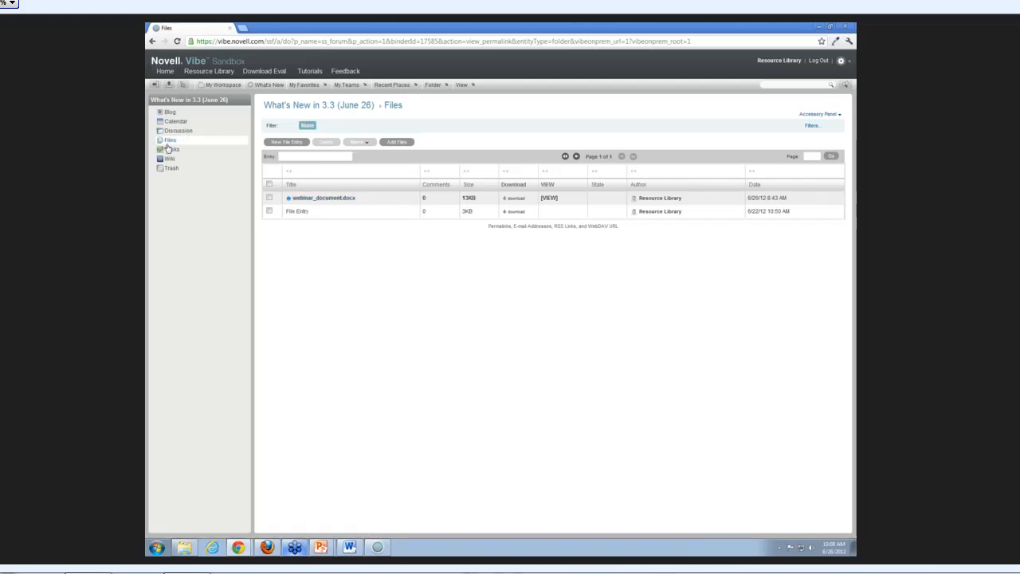
{"action": "left_click", "coordinate": [269, 211]}
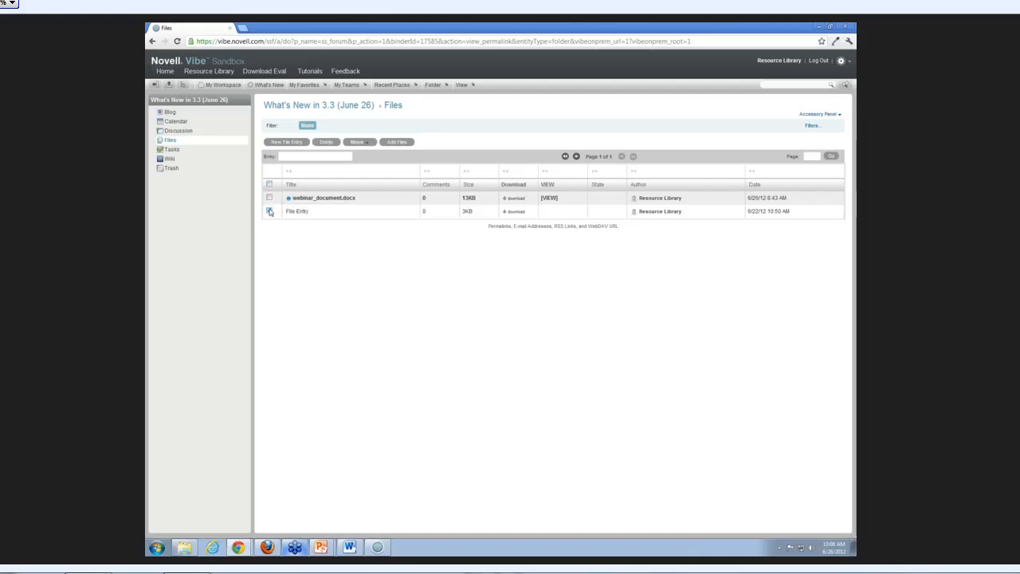
{"action": "left_click", "coordinate": [269, 185]}
{"action": "left_click", "coordinate": [368, 144]}
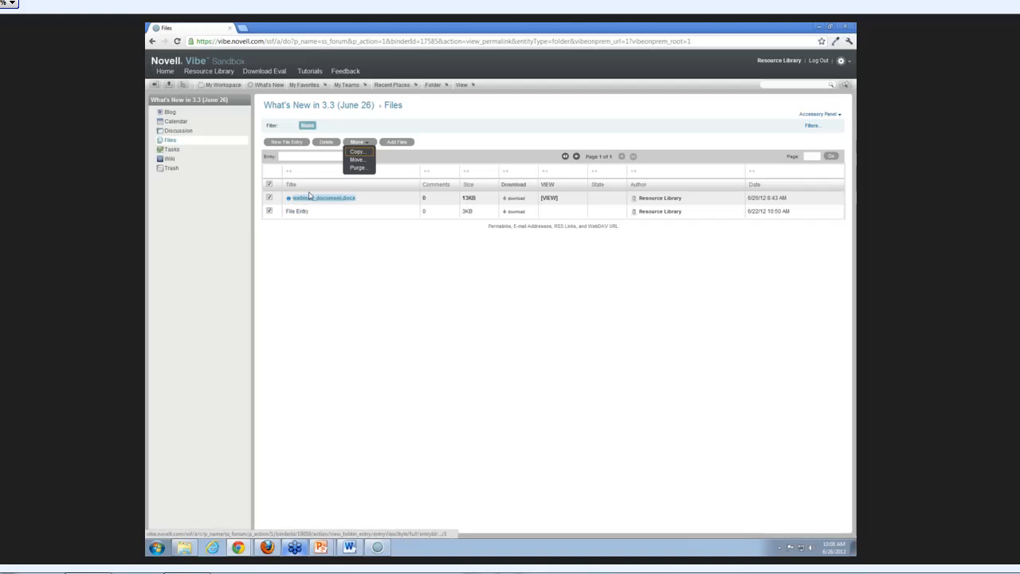
{"action": "left_click", "coordinate": [360, 153]}
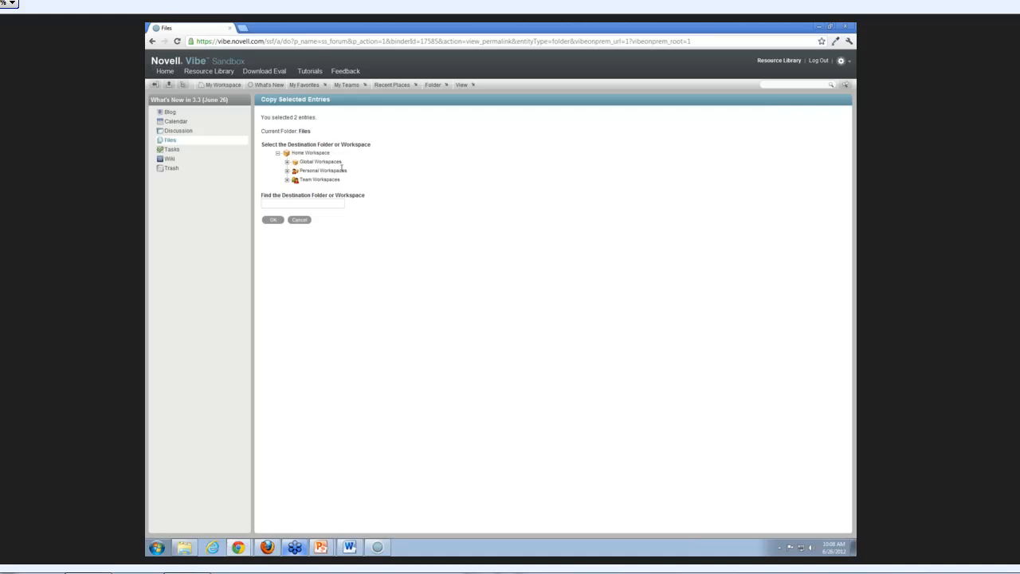
{"action": "left_click", "coordinate": [239, 140]}
Start moving all entries of the Files folder, and return to the file list without choosing a destination
{"action": "left_click", "coordinate": [269, 184]}
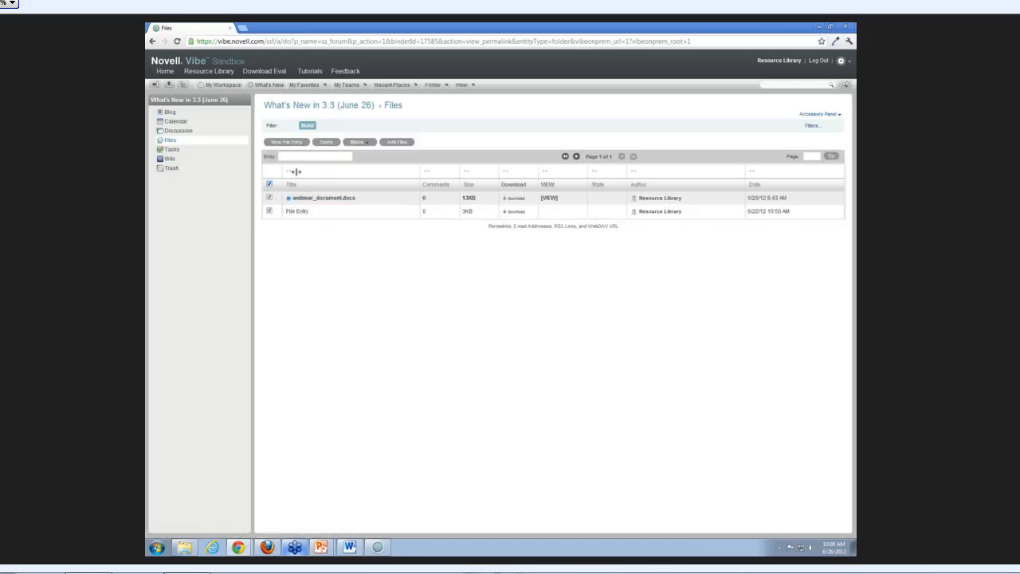
{"action": "left_click", "coordinate": [356, 142]}
{"action": "left_click", "coordinate": [356, 159]}
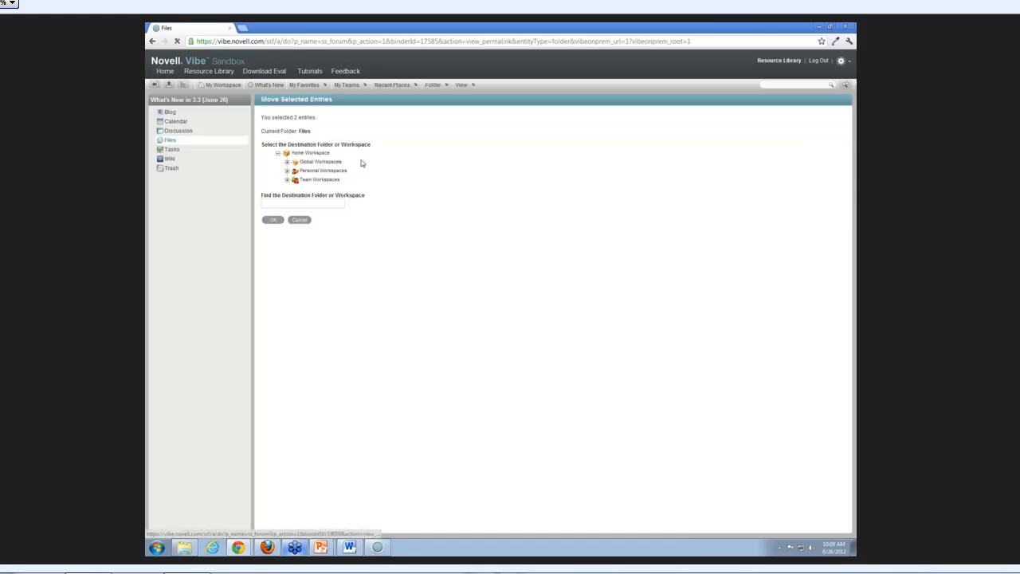
{"action": "left_click", "coordinate": [205, 143]}
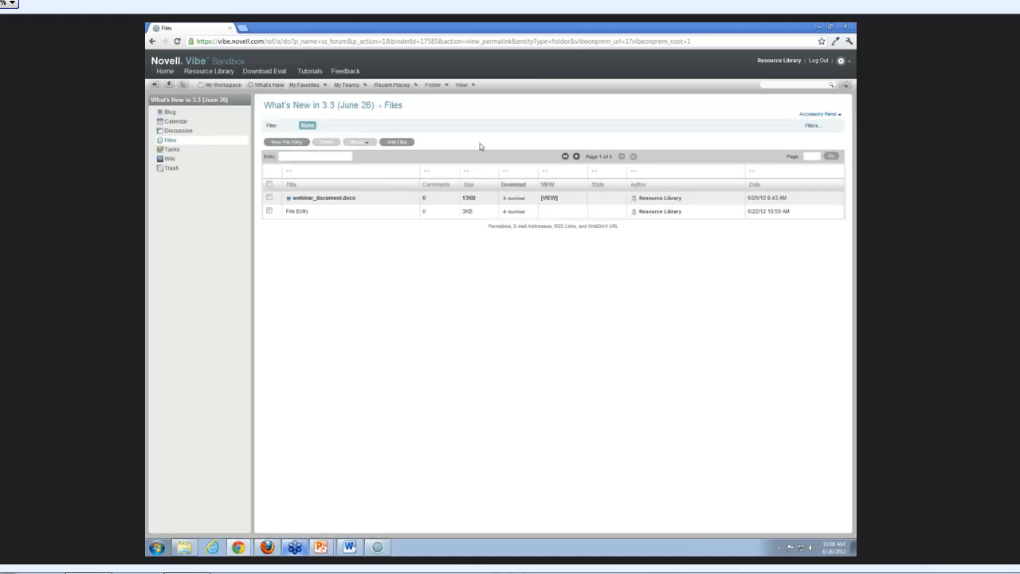
Return to the What's New in 3.3 (June 26) workspace and open it for editing
{"action": "left_click", "coordinate": [204, 102]}
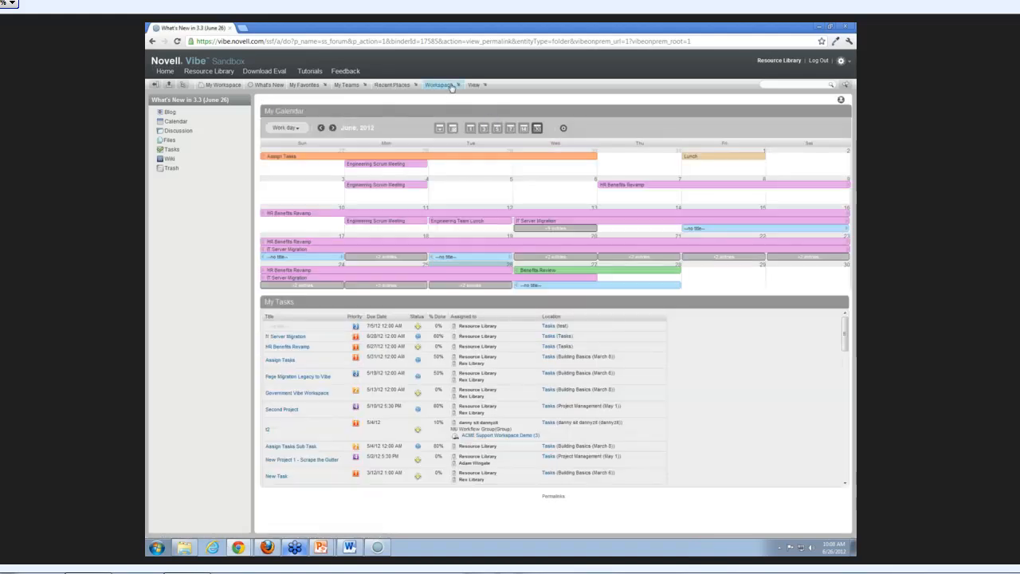
{"action": "left_click", "coordinate": [460, 86]}
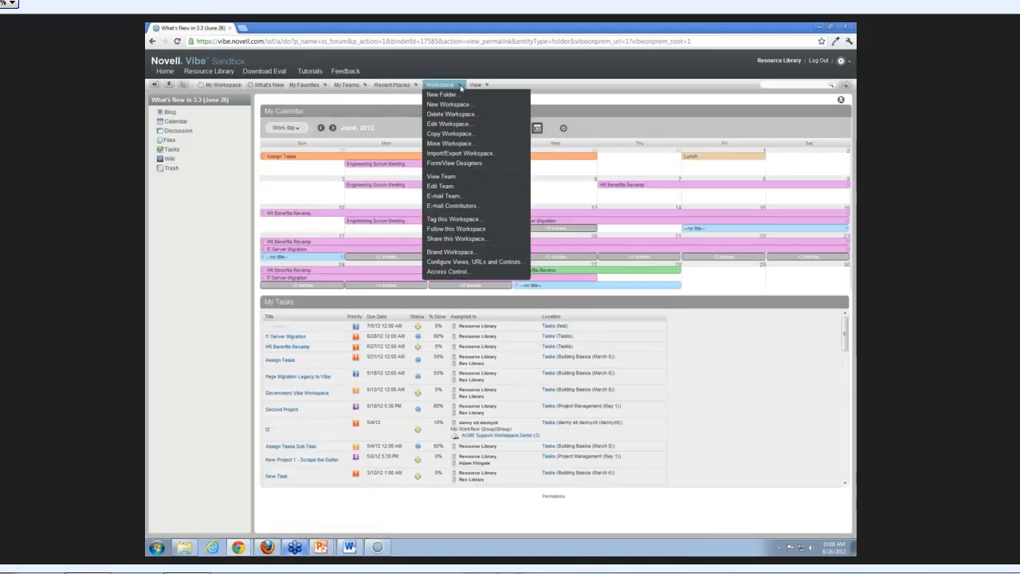
{"action": "left_click", "coordinate": [450, 124]}
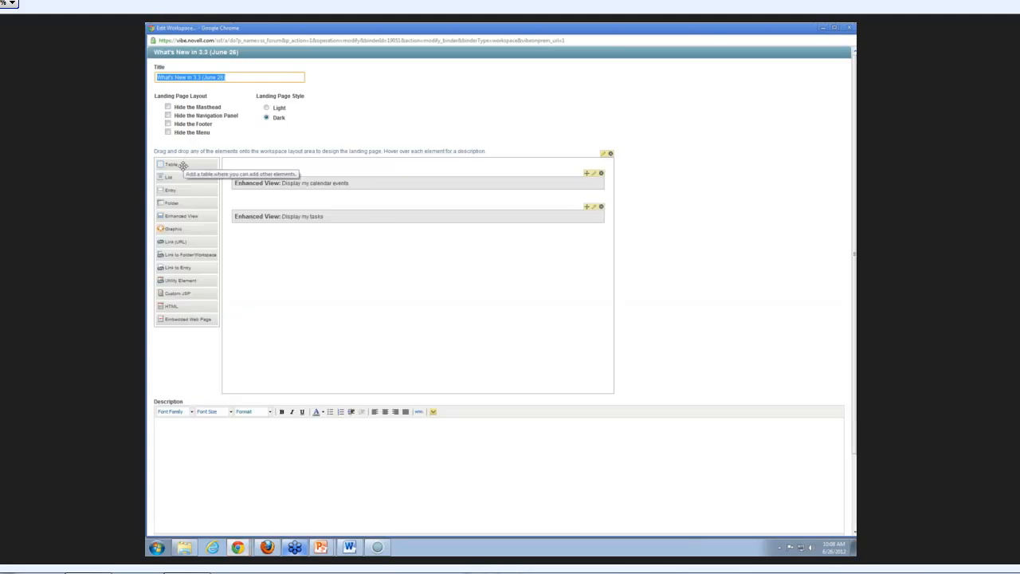
Add a table with 5 rows and 5 columns to the landing page below the two enhanced views
{"action": "left_click_drag", "start_coordinate": [185, 164], "coordinate": [415, 279]}
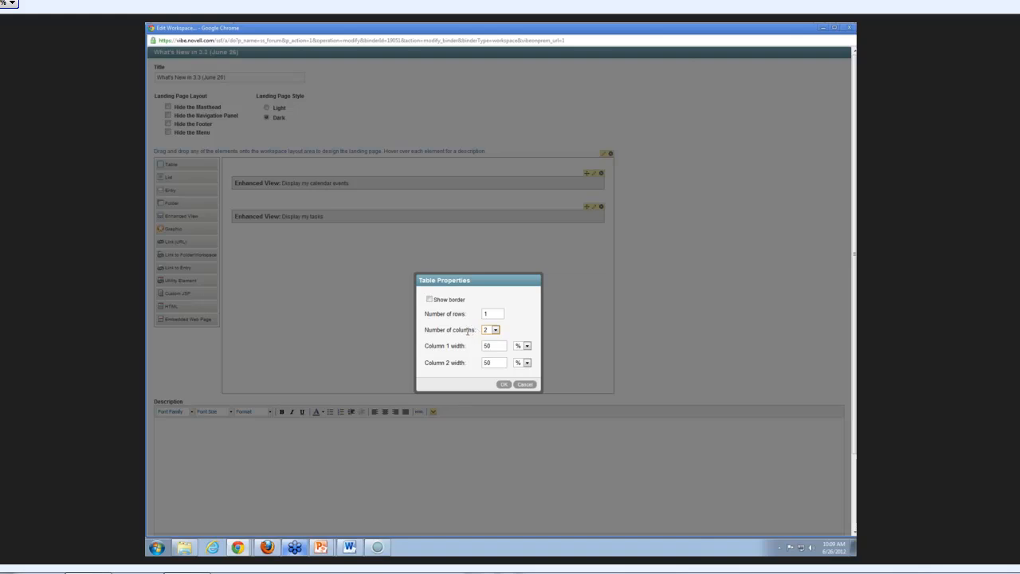
{"action": "left_click", "coordinate": [494, 330]}
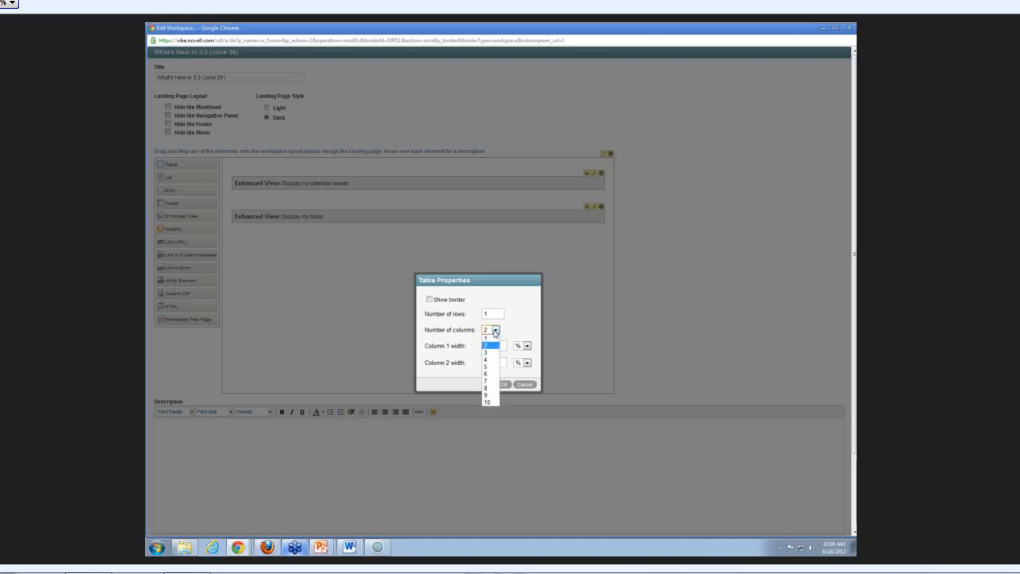
{"action": "left_click", "coordinate": [495, 332]}
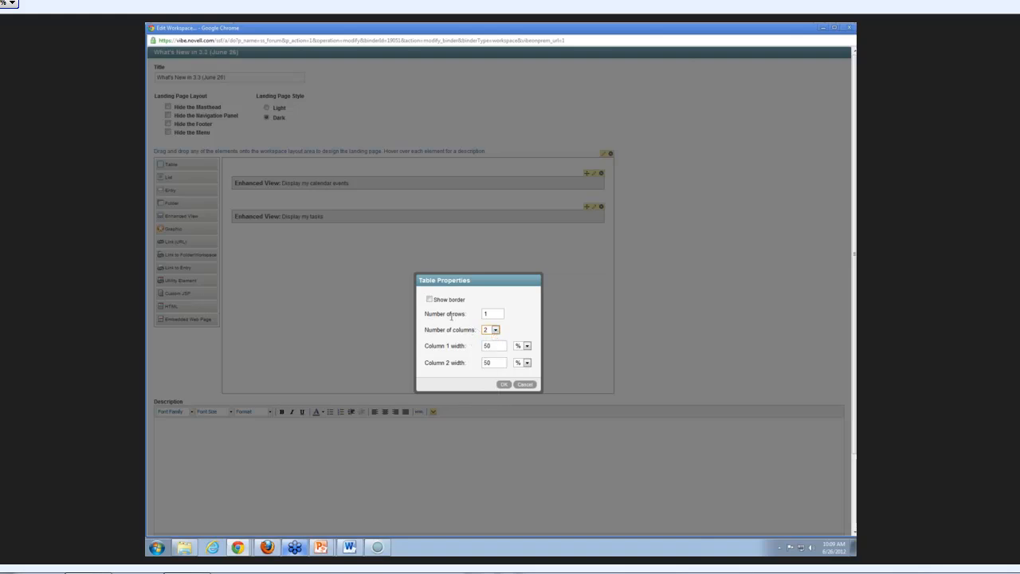
{"action": "left_click", "coordinate": [498, 315]}
{"action": "left_click", "coordinate": [495, 331]}
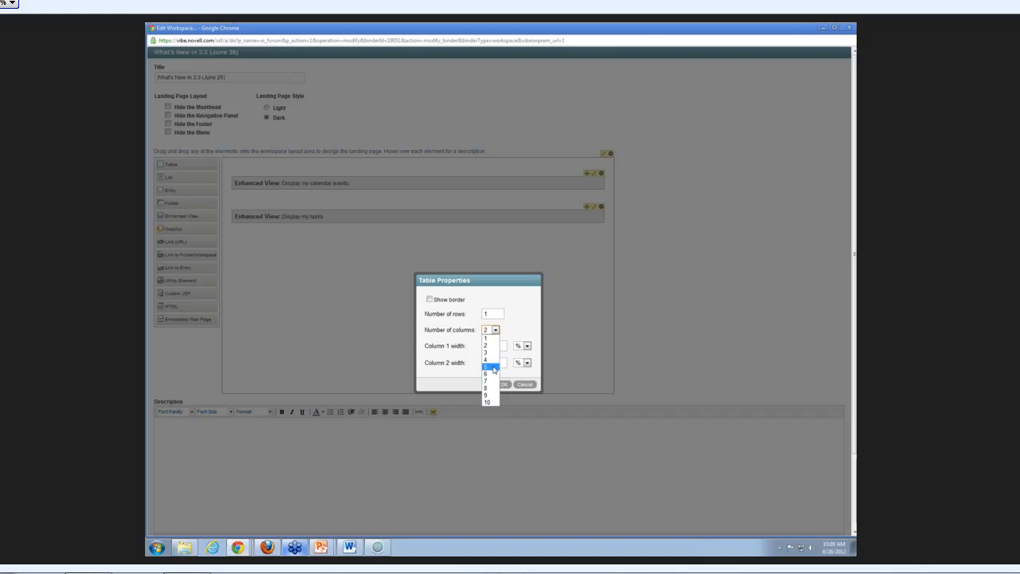
{"action": "left_click", "coordinate": [492, 368]}
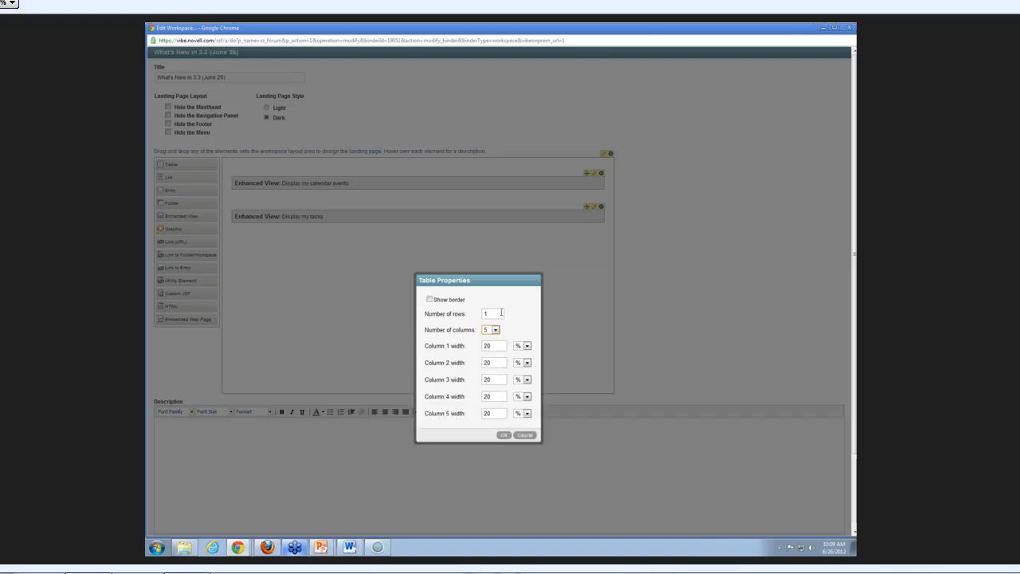
{"action": "double_click", "coordinate": [496, 313]}
{"action": "left_click", "coordinate": [504, 436]}
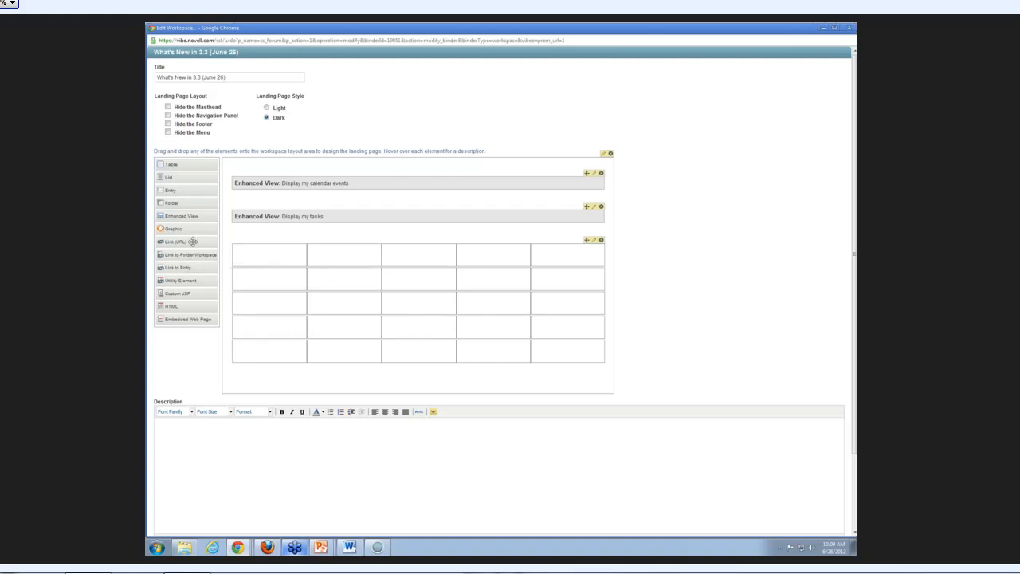
Save the edited workspace landing page
{"action": "mouse_move", "coordinate": [188, 229]}
{"action": "left_mouse_down"}
{"action": "mouse_move", "coordinate": [356, 282]}
{"action": "mouse_move", "coordinate": [244, 258]}
{"action": "mouse_move", "coordinate": [199, 224]}
{"action": "left_mouse_up"}
{"action": "scroll", "coordinate": [677, 311], "scroll_direction": "down", "scroll_amount": 3}
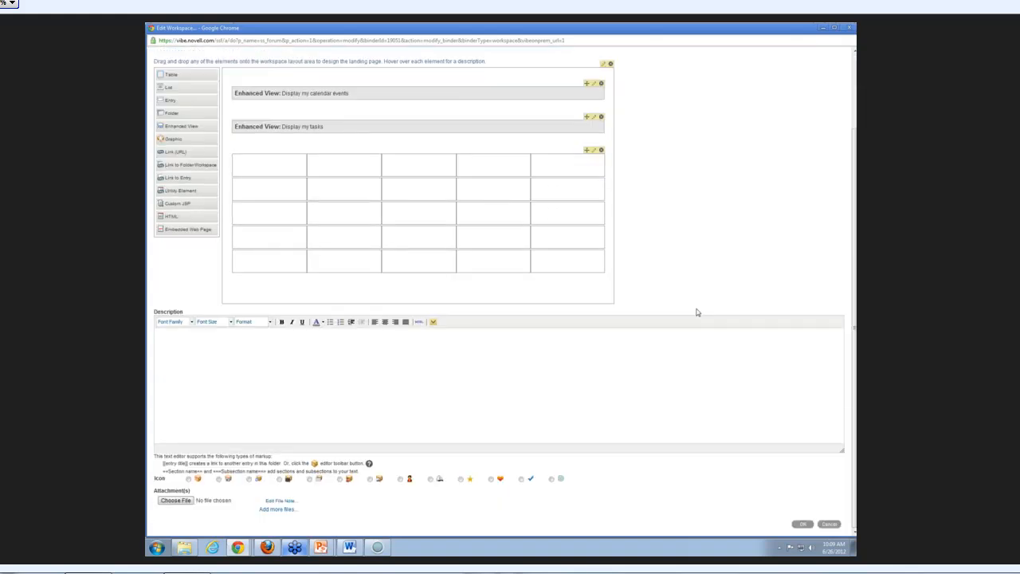
{"action": "left_click", "coordinate": [805, 525]}
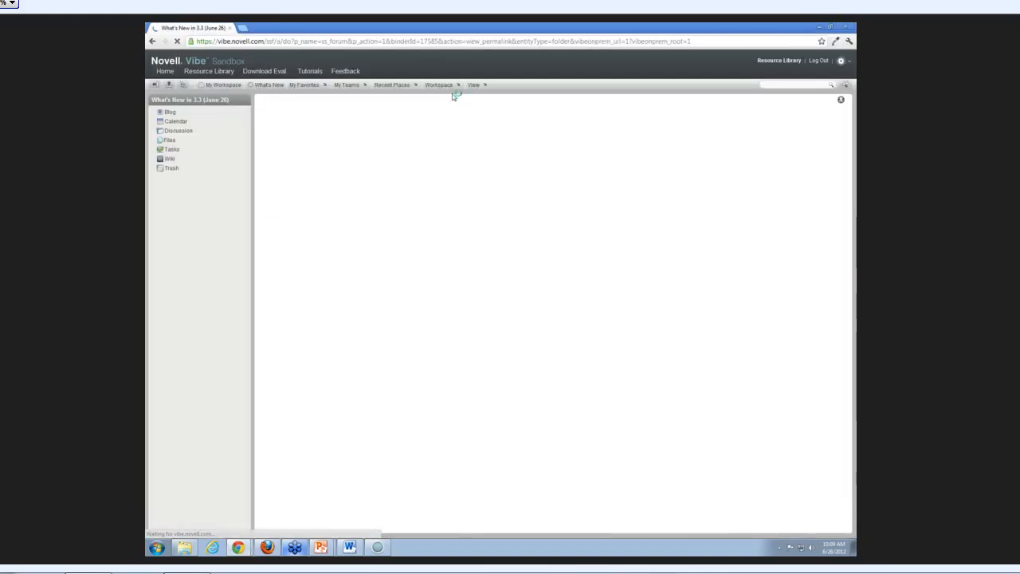
Open the webinar workflow process from the workspace's Form/View Designers
{"action": "left_click", "coordinate": [456, 86]}
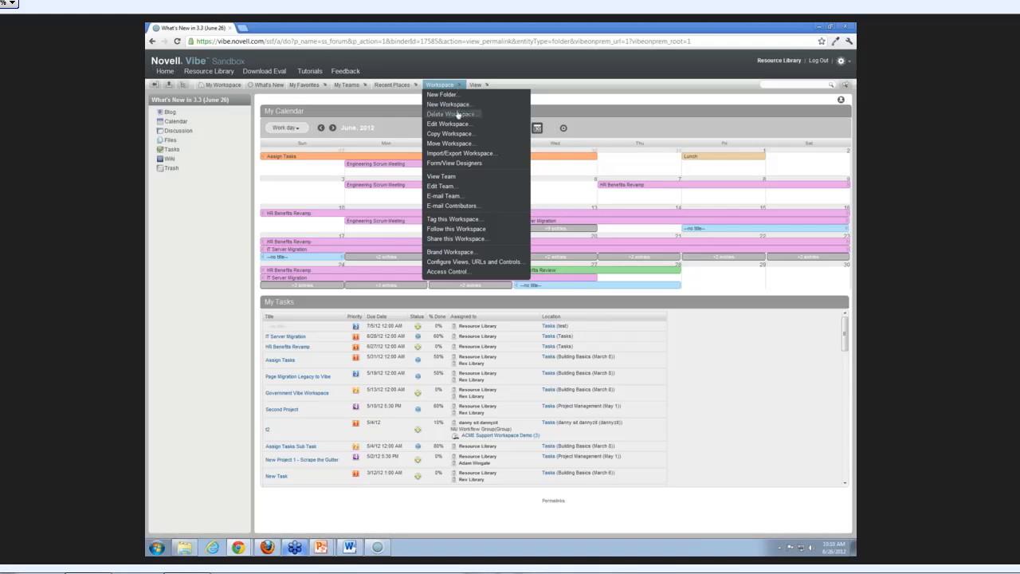
{"action": "left_click", "coordinate": [467, 165]}
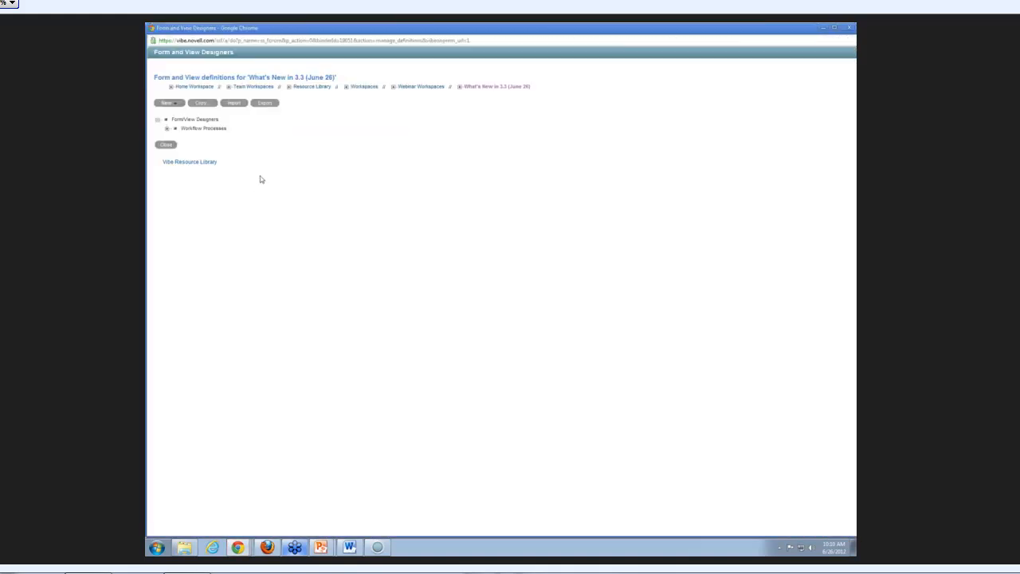
{"action": "left_click", "coordinate": [167, 129]}
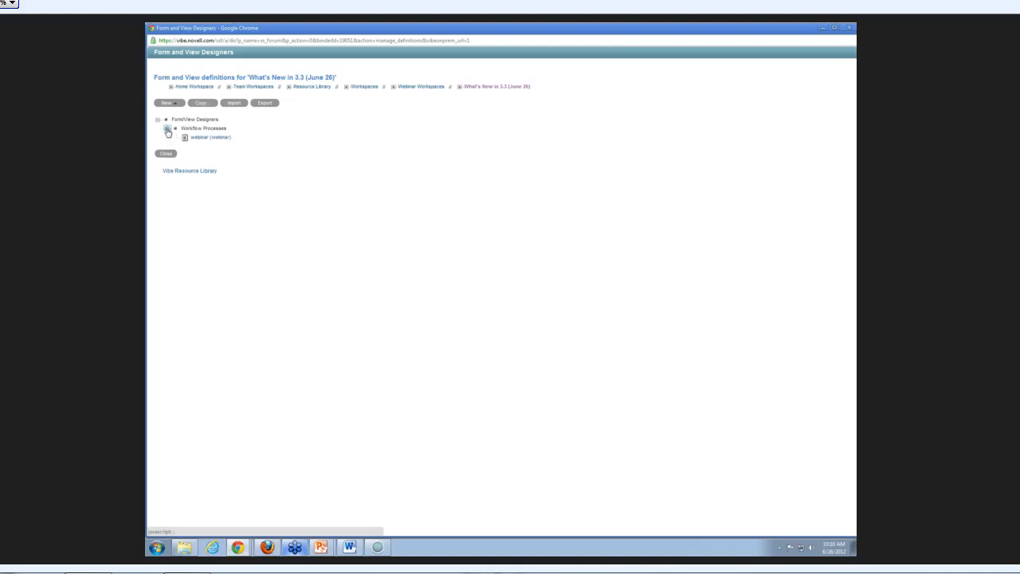
{"action": "left_click", "coordinate": [210, 138]}
{"action": "left_click", "coordinate": [214, 141]}
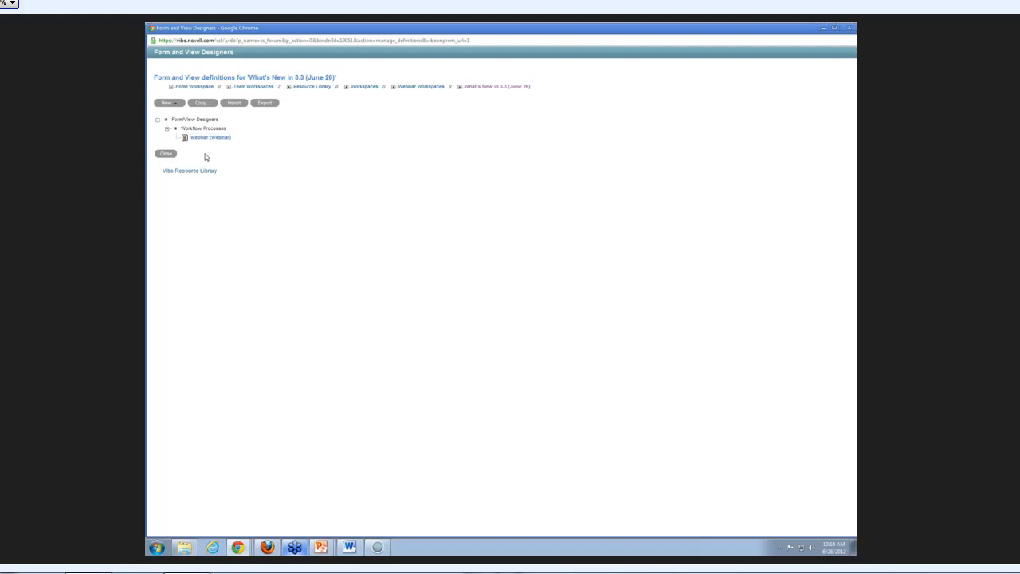
{"action": "left_click", "coordinate": [179, 106]}
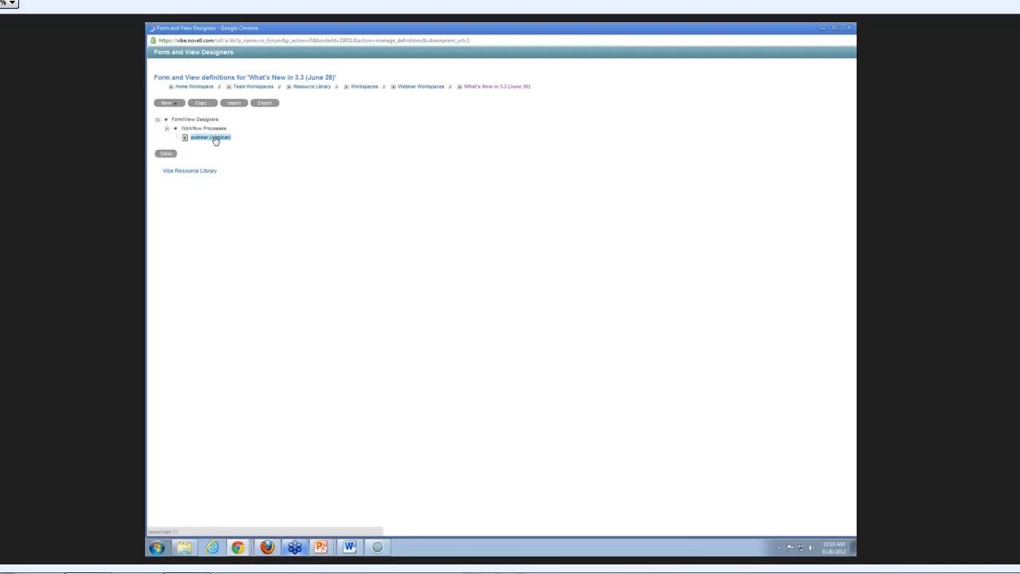
{"action": "left_click", "coordinate": [211, 138]}
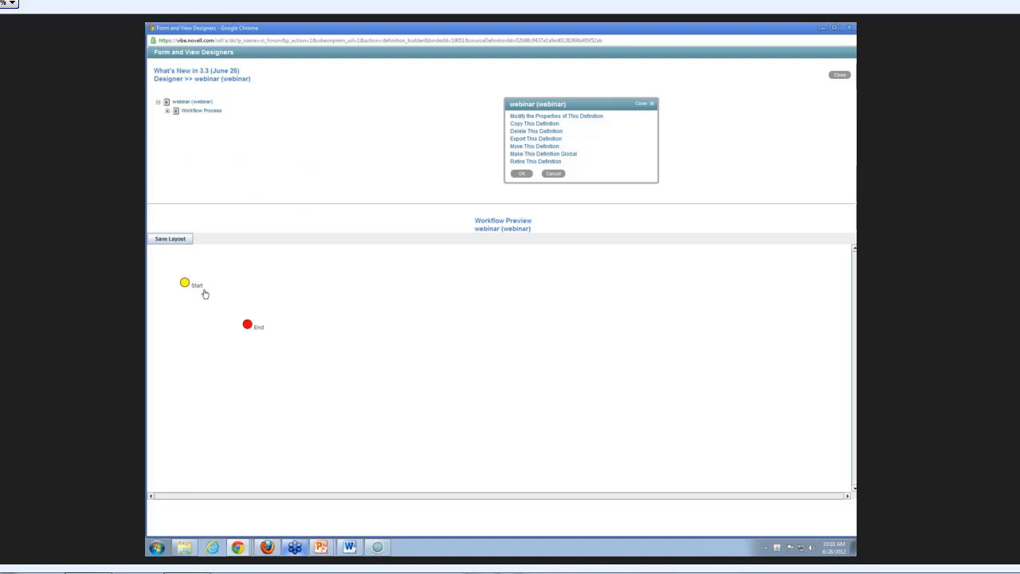
Expand the webinar Workflow Process and display the element types that can be added to it
{"action": "left_click", "coordinate": [169, 112]}
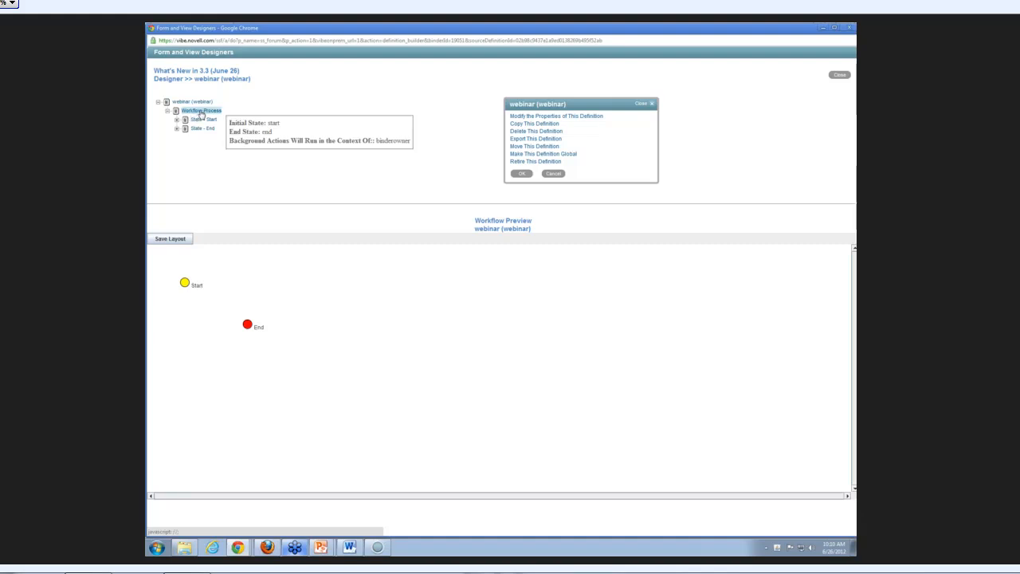
{"action": "left_click", "coordinate": [201, 112]}
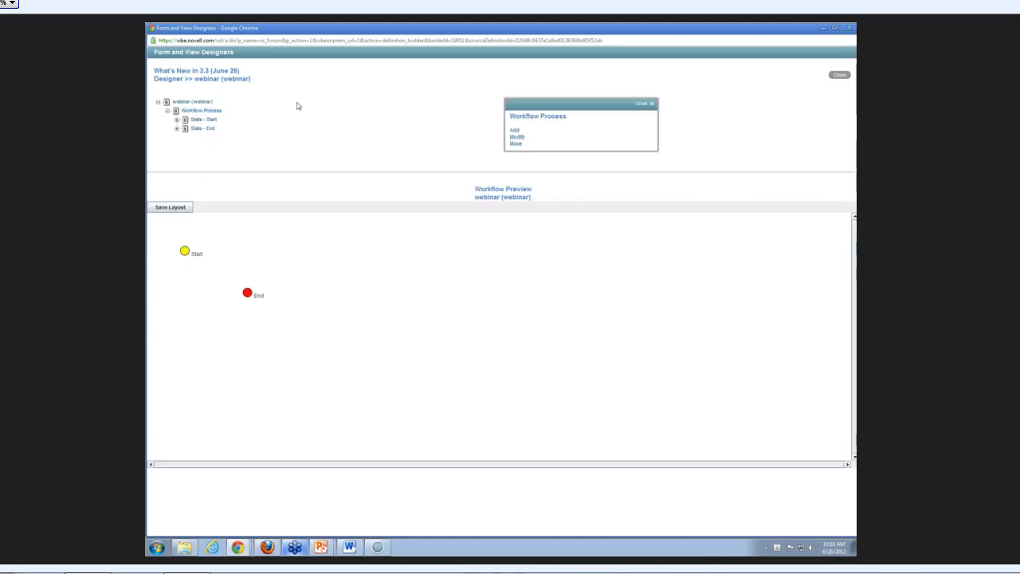
{"action": "left_click", "coordinate": [514, 131]}
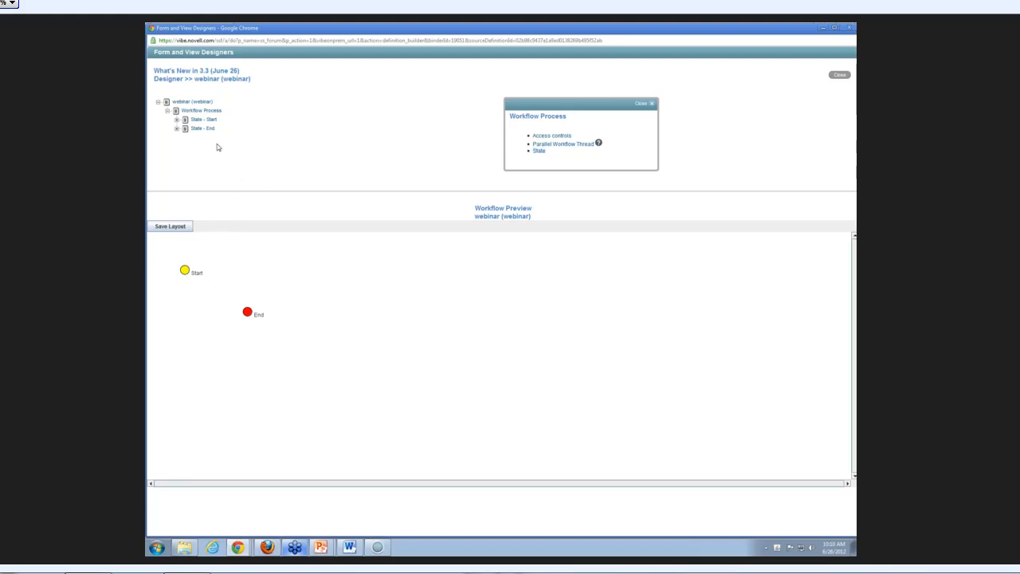
Start a new Transition After Time Elapsed under the Start state's Transitions
{"action": "left_click", "coordinate": [176, 119]}
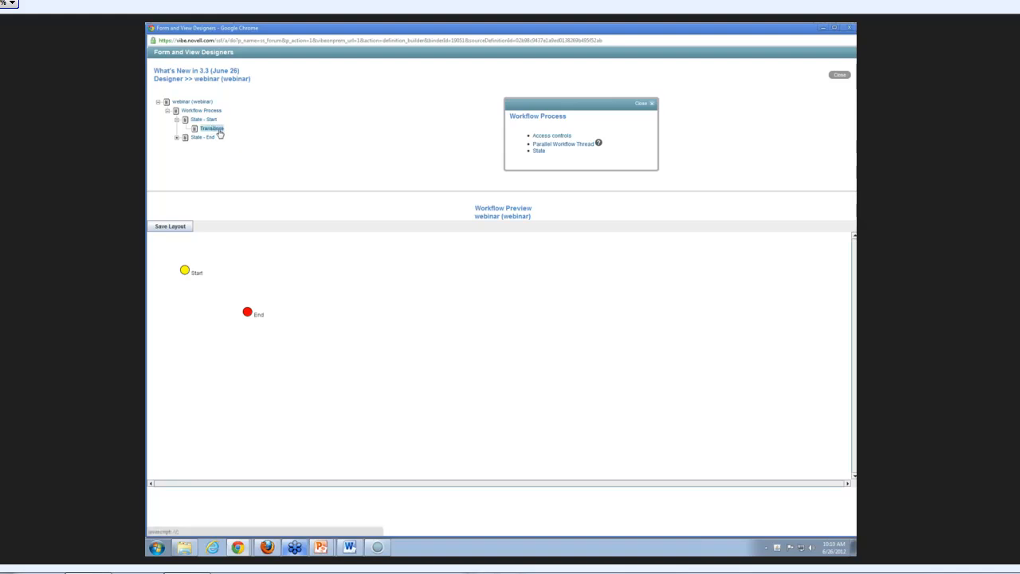
{"action": "left_click", "coordinate": [217, 130]}
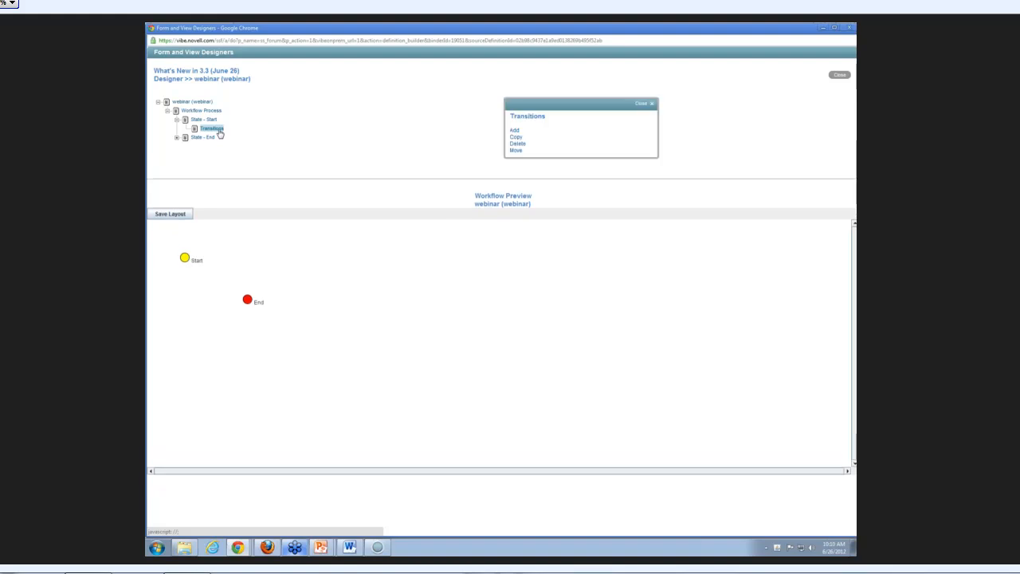
{"action": "left_click", "coordinate": [513, 130]}
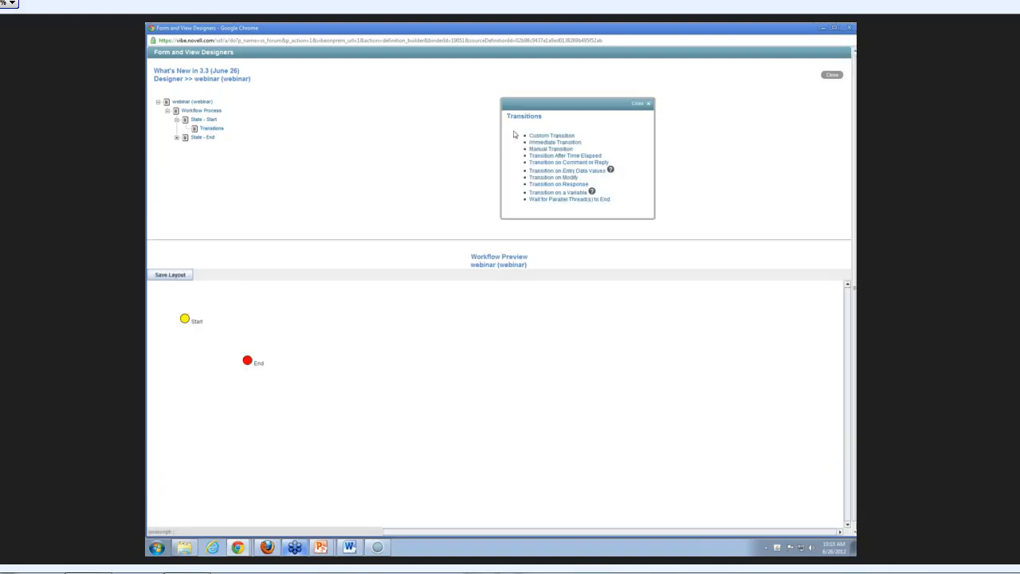
{"action": "left_click", "coordinate": [566, 156]}
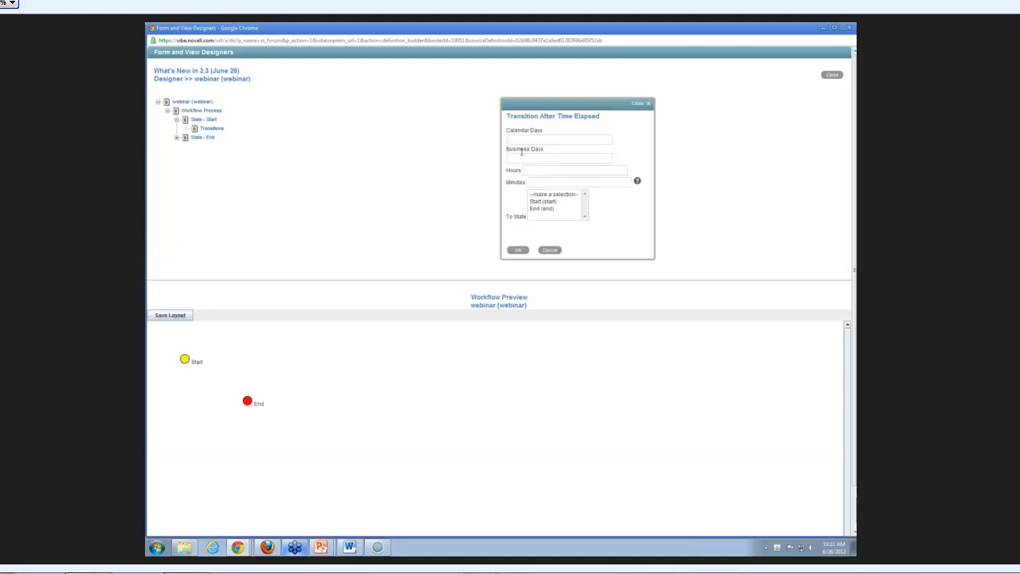
Set the time-elapsed transition to 5 business days and save it
{"action": "left_click", "coordinate": [533, 139]}
{"action": "left_click", "coordinate": [532, 158]}
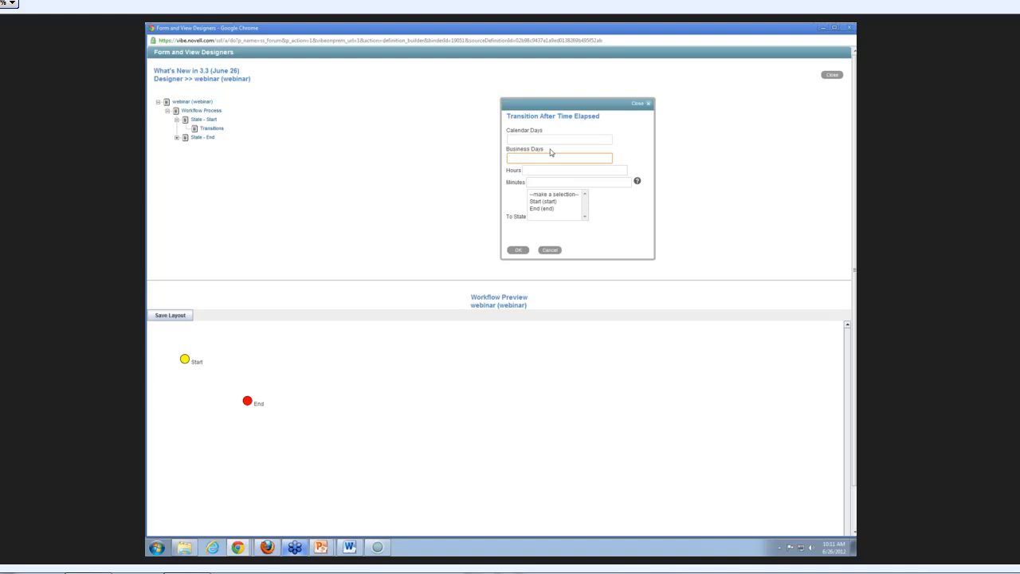
{"action": "left_click", "coordinate": [559, 141]}
{"action": "left_click", "coordinate": [552, 157]}
{"action": "left_click", "coordinate": [538, 169]}
{"action": "left_click", "coordinate": [538, 184]}
{"action": "left_click", "coordinate": [540, 170]}
{"action": "left_click", "coordinate": [541, 156]}
{"action": "left_click", "coordinate": [519, 251]}
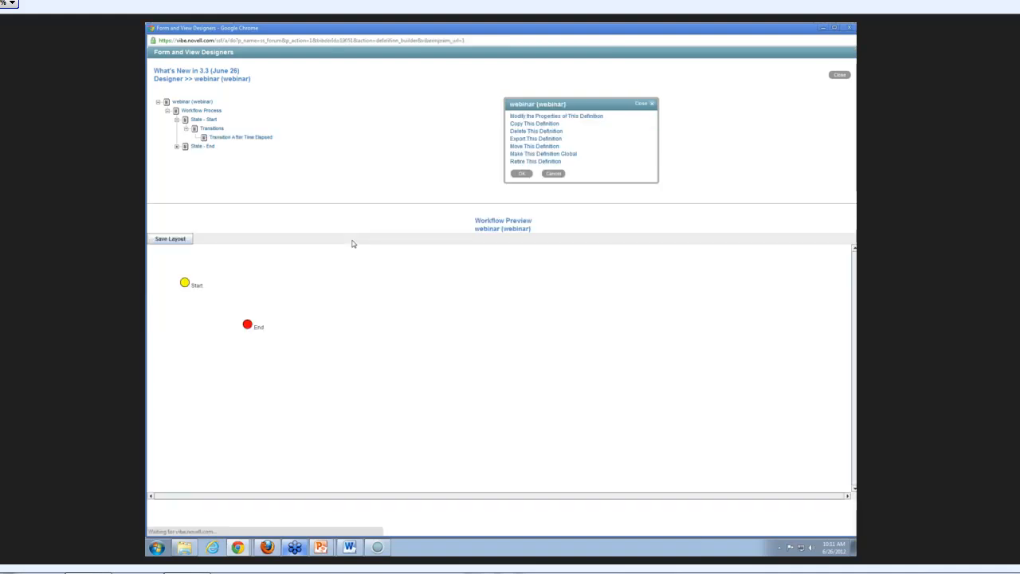
Modify the Transition After Time Elapsed so that its target state is End (end), and save the change
{"action": "left_click", "coordinate": [232, 140]}
{"action": "left_click", "coordinate": [518, 155]}
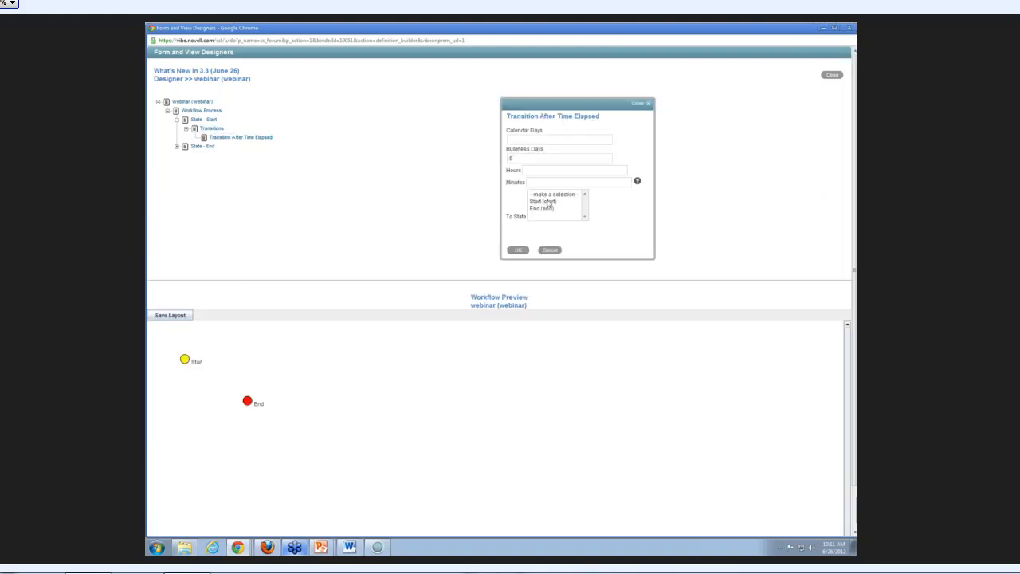
{"action": "left_click", "coordinate": [542, 208]}
{"action": "left_click", "coordinate": [520, 251]}
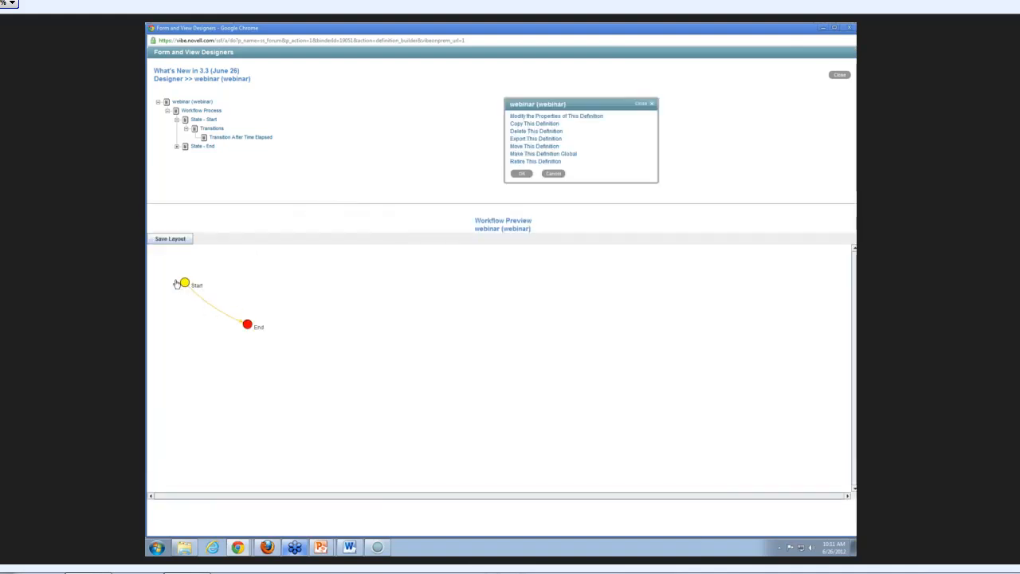
Reposition the Start and End states in the workflow preview, and close the workflow definition and the designer window
{"action": "left_click_drag", "start_coordinate": [184, 283], "coordinate": [185, 273]}
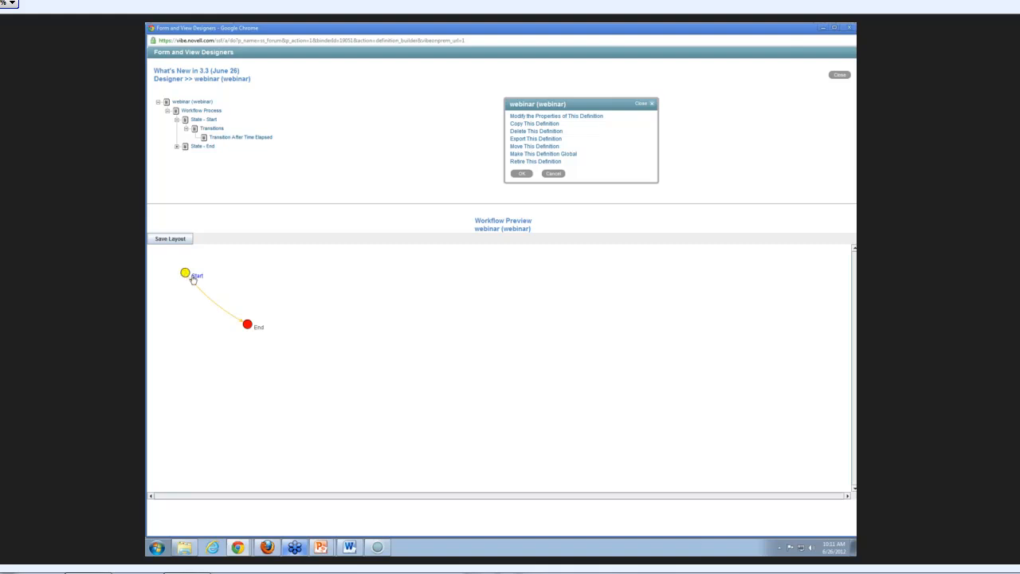
{"action": "left_click_drag", "start_coordinate": [248, 329], "coordinate": [218, 336]}
{"action": "left_click", "coordinate": [840, 77]}
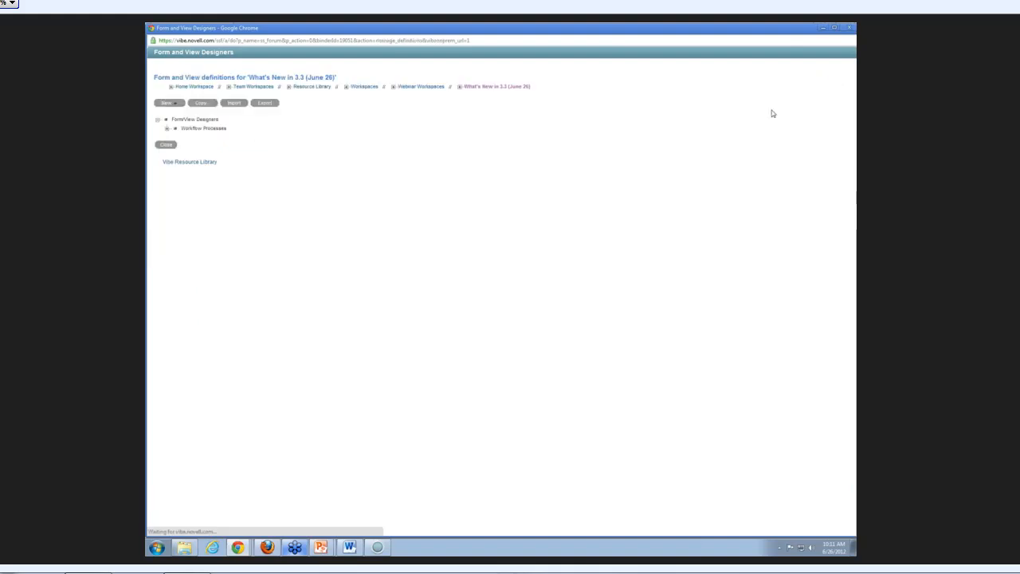
{"action": "left_click", "coordinate": [849, 28]}
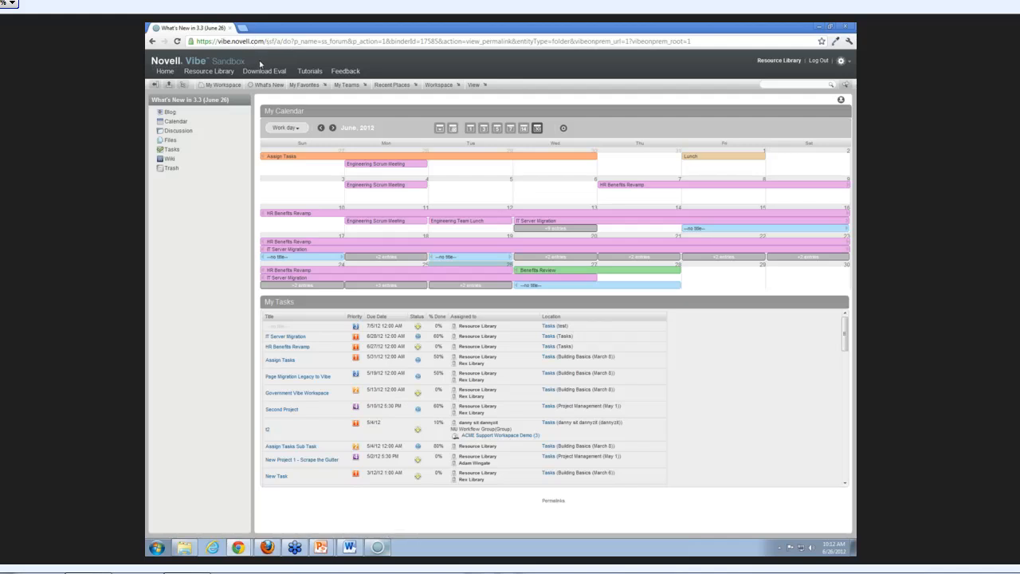
From the sandbox home page, open the evaluation downloads site and search for product Vibe, version Vibe Desktop 1.0
{"action": "left_click", "coordinate": [169, 72]}
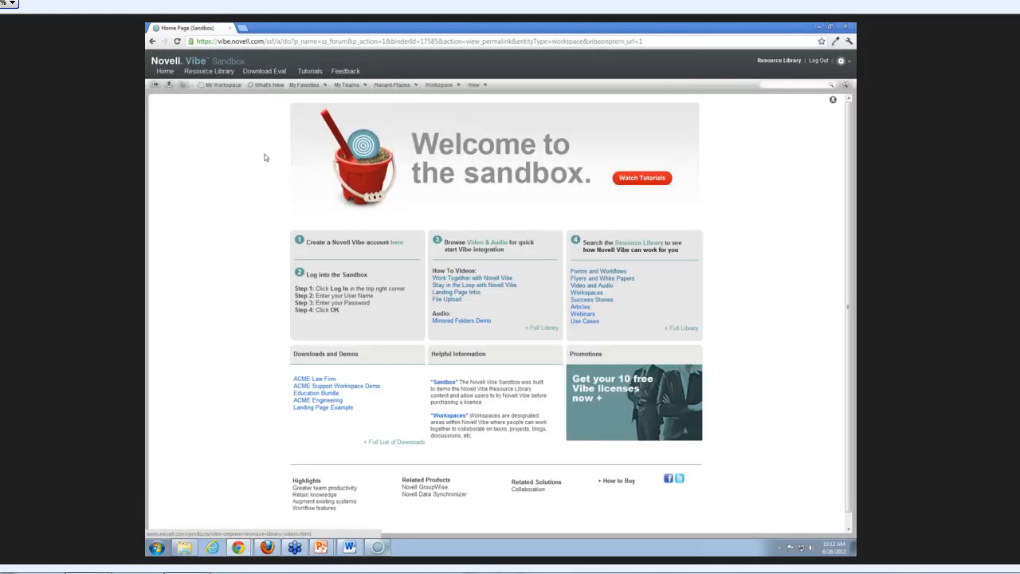
{"action": "left_click", "coordinate": [274, 73]}
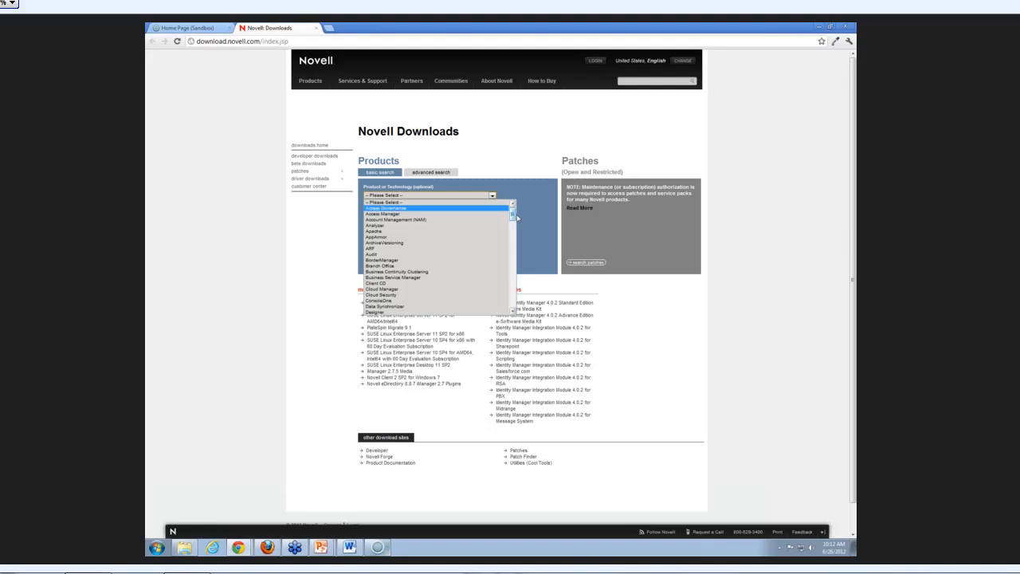
{"action": "left_click_drag", "start_coordinate": [512, 211], "coordinate": [513, 299]}
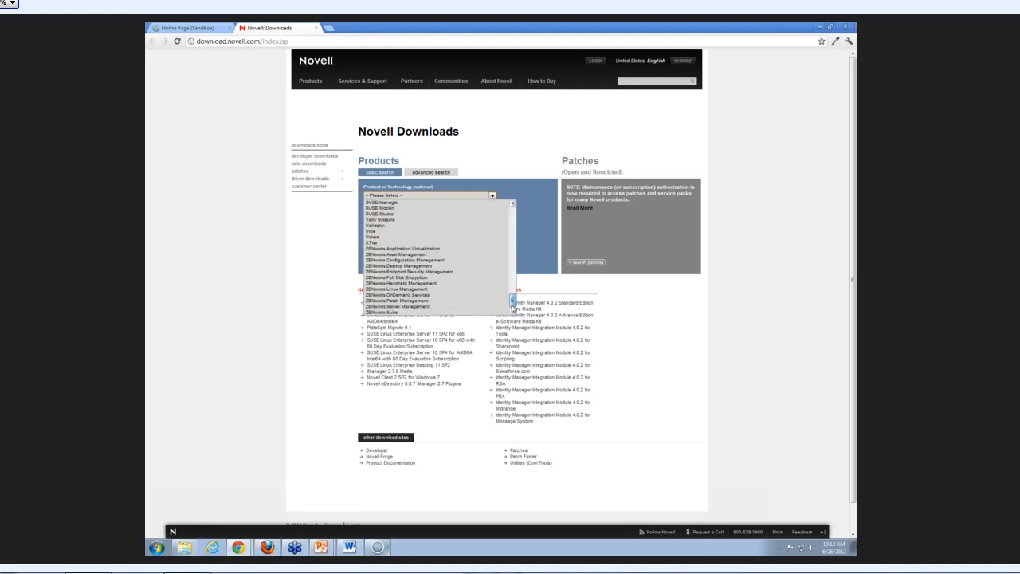
{"action": "left_click", "coordinate": [375, 230]}
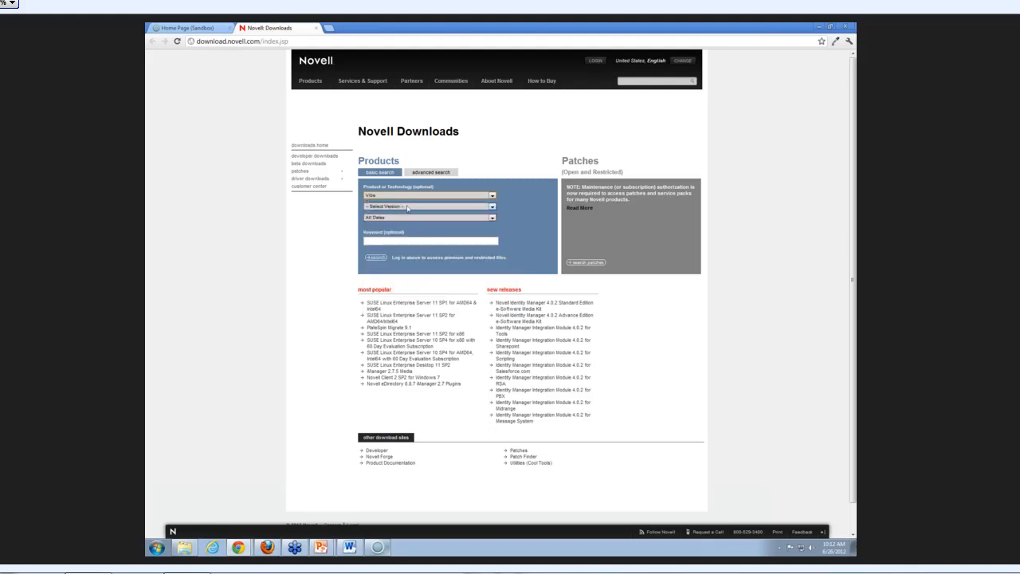
{"action": "left_click", "coordinate": [407, 207]}
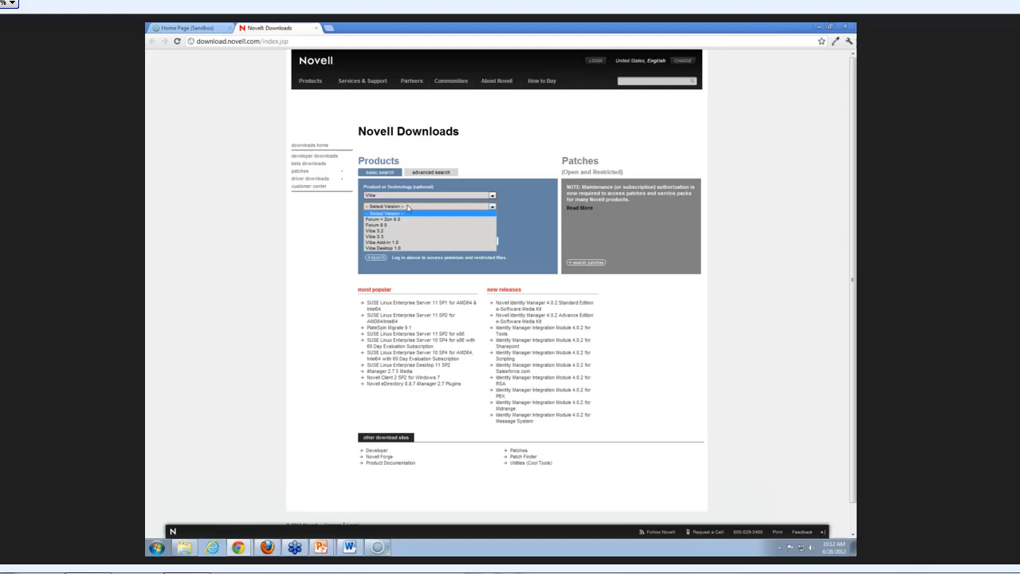
{"action": "left_click", "coordinate": [405, 249]}
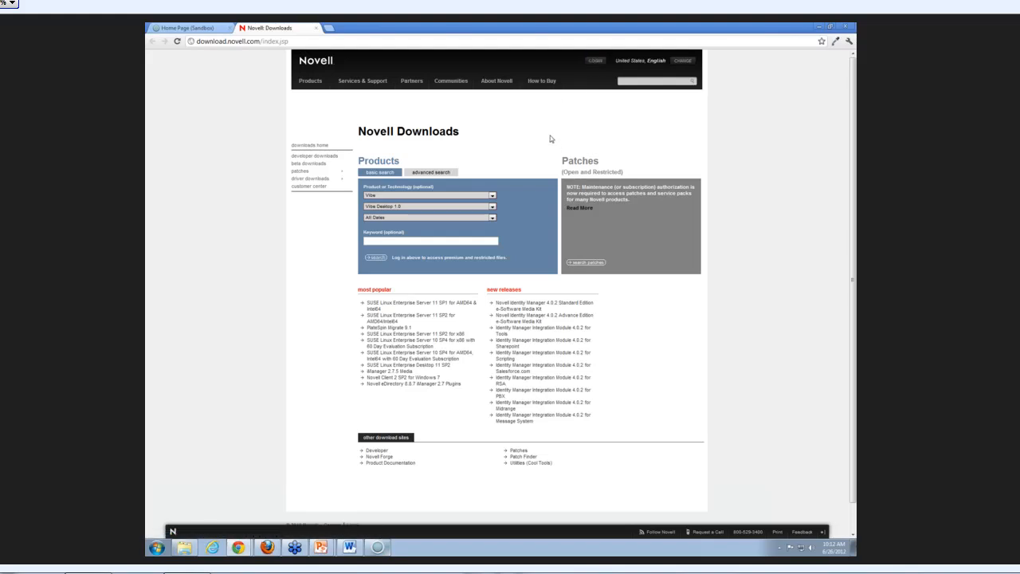
{"action": "left_click", "coordinate": [375, 258]}
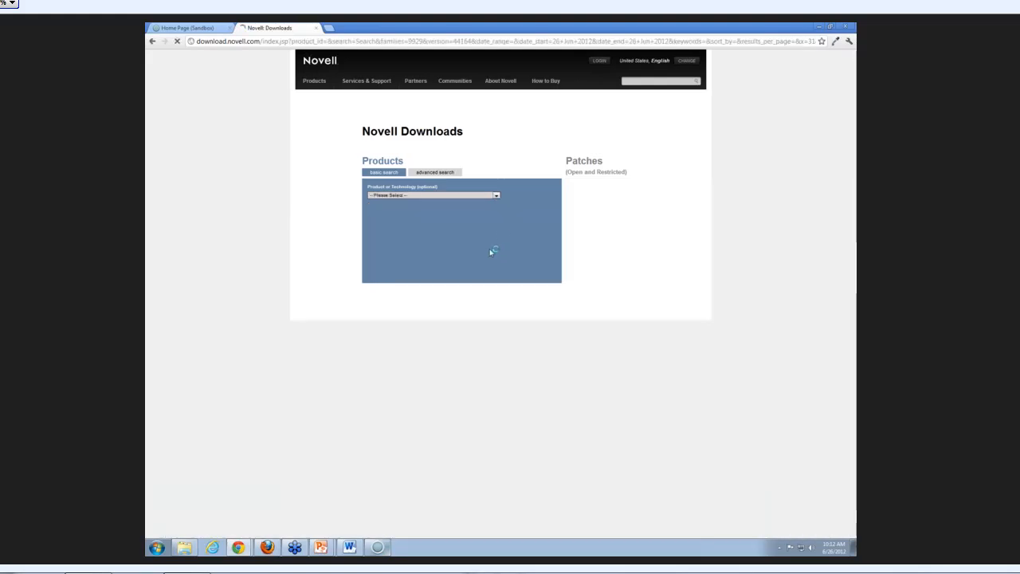
View the Novell Vibe Desktop download page and return to the search results
{"action": "mouse_move", "coordinate": [403, 329]}
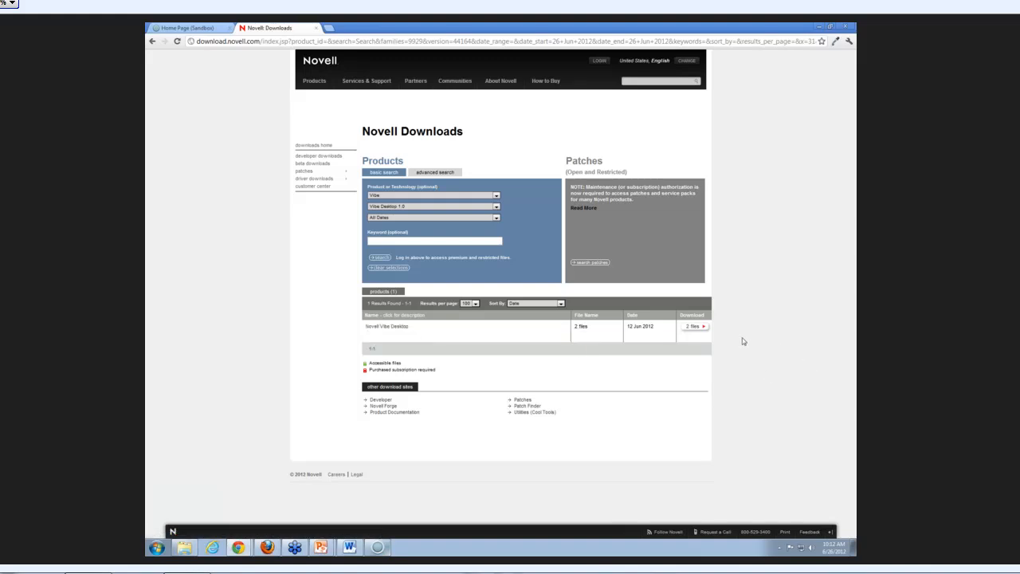
{"action": "left_click", "coordinate": [692, 330]}
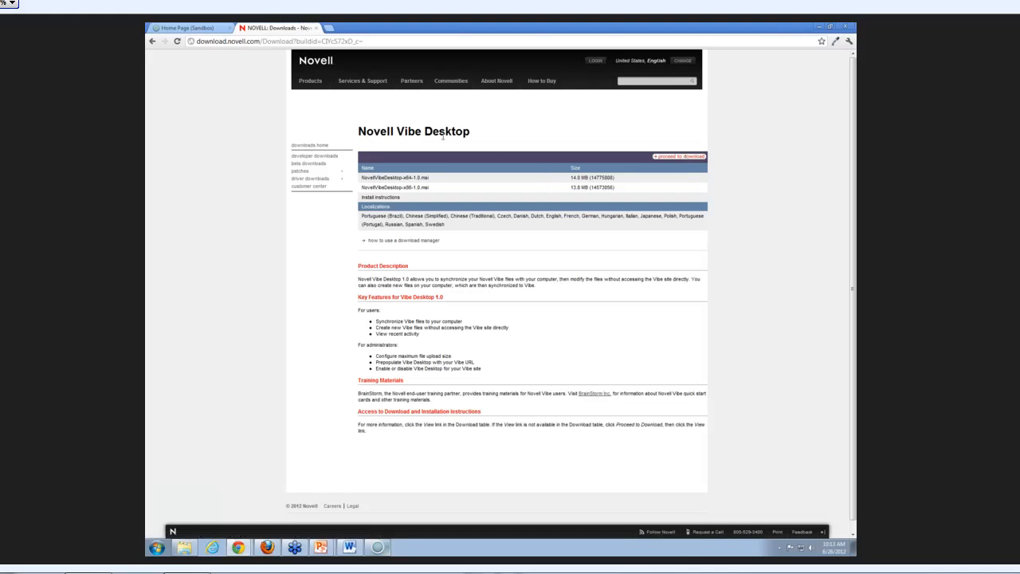
{"action": "left_click", "coordinate": [152, 42]}
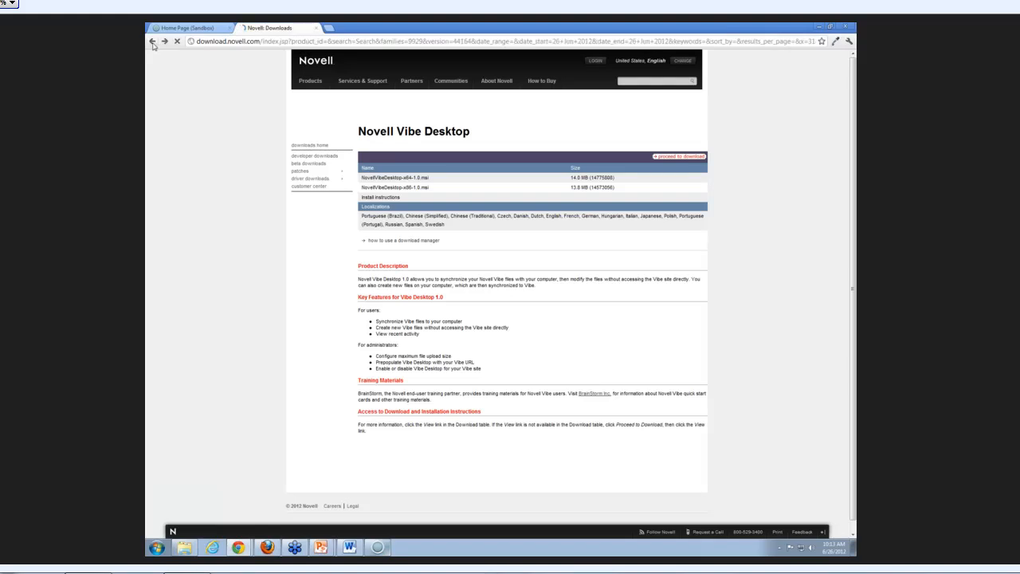
Search the Vibe downloads for version Vibe Add-in 1.0
{"action": "left_click", "coordinate": [483, 206]}
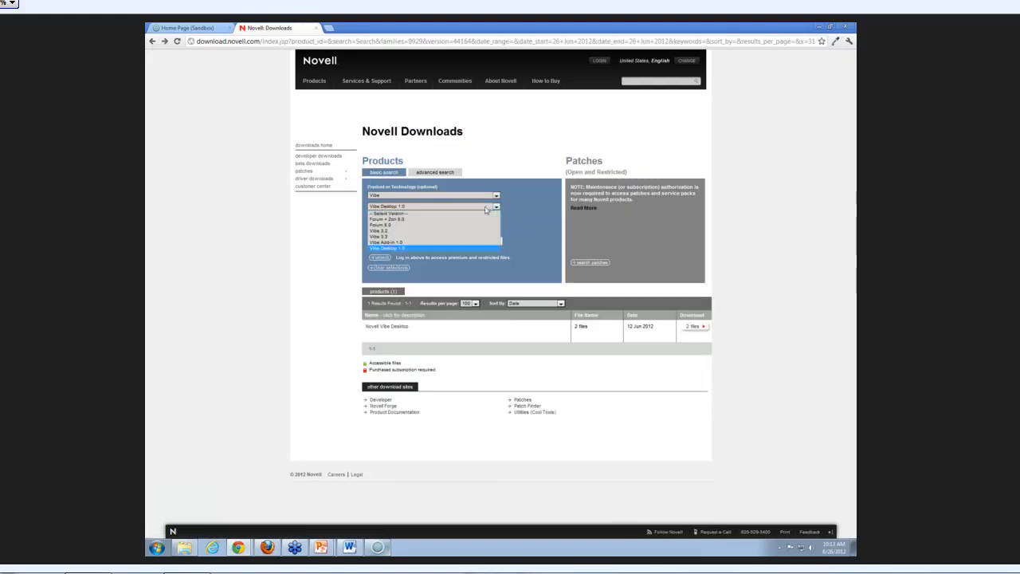
{"action": "left_click", "coordinate": [444, 243]}
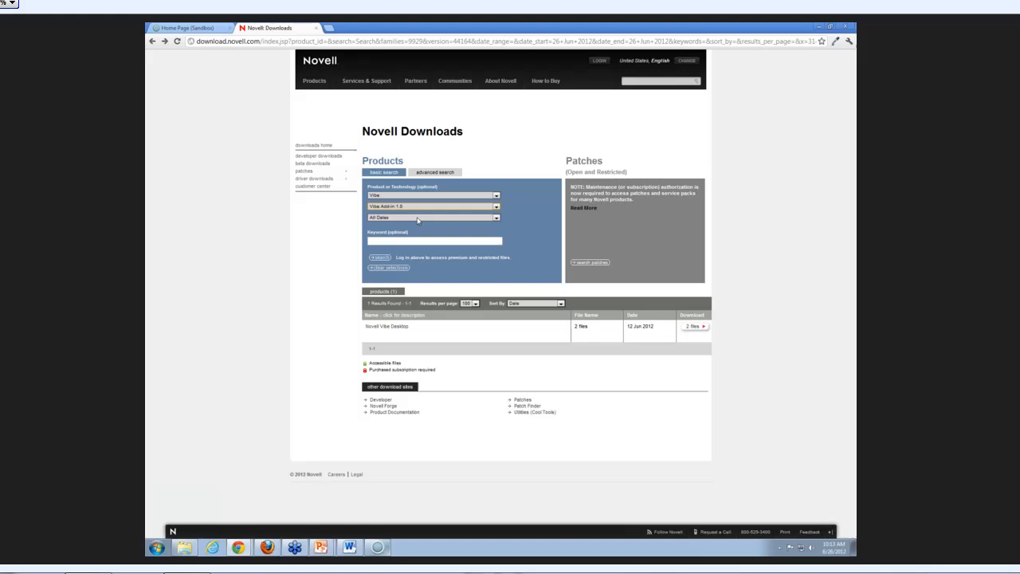
{"action": "left_click", "coordinate": [380, 257]}
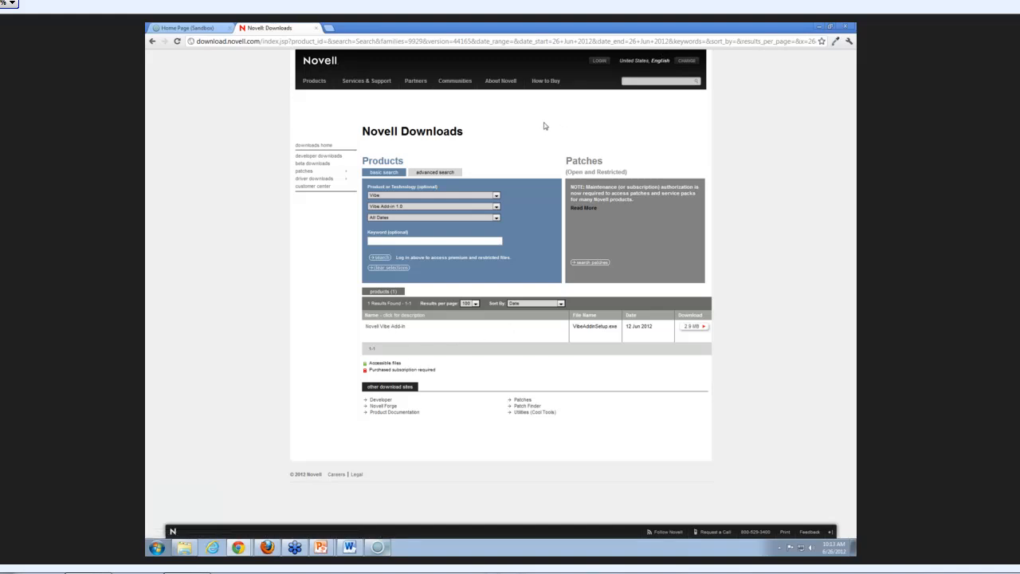
Return to the sandbox home page and bring up the Novell Vibe Desktop Console
{"action": "left_click", "coordinate": [181, 27]}
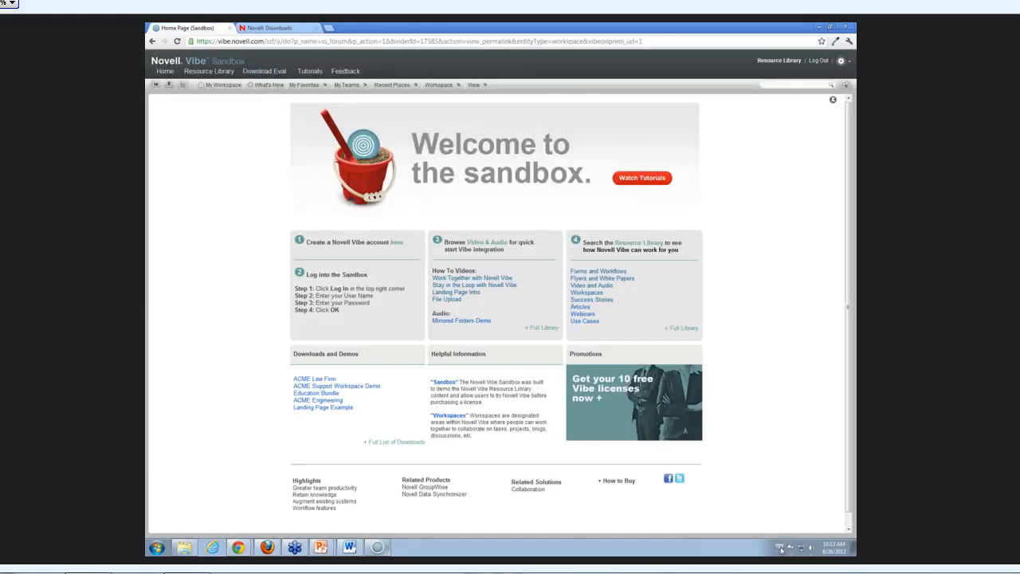
{"action": "left_click", "coordinate": [780, 547]}
{"action": "right_click", "coordinate": [763, 509]}
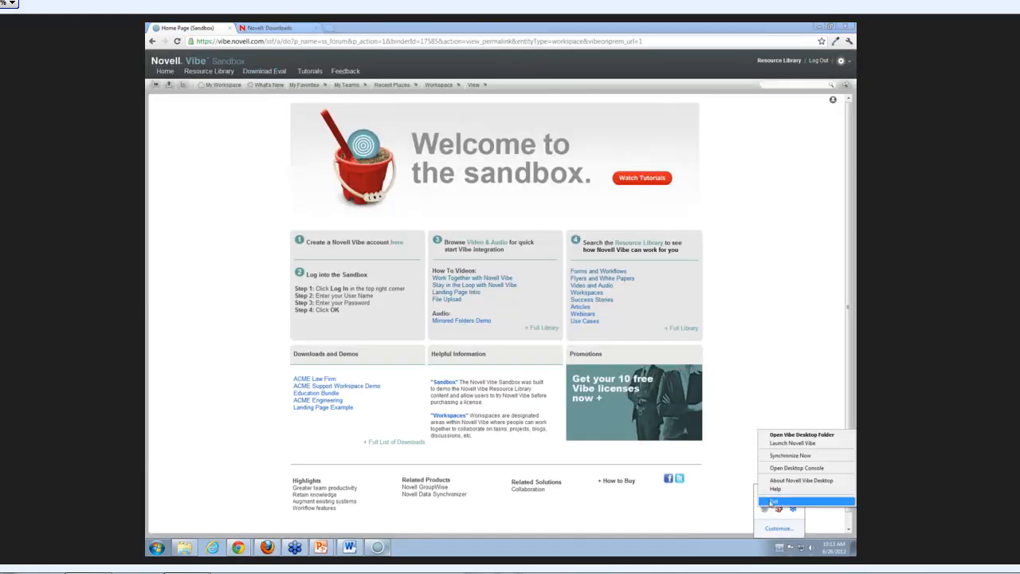
{"action": "left_click", "coordinate": [788, 470]}
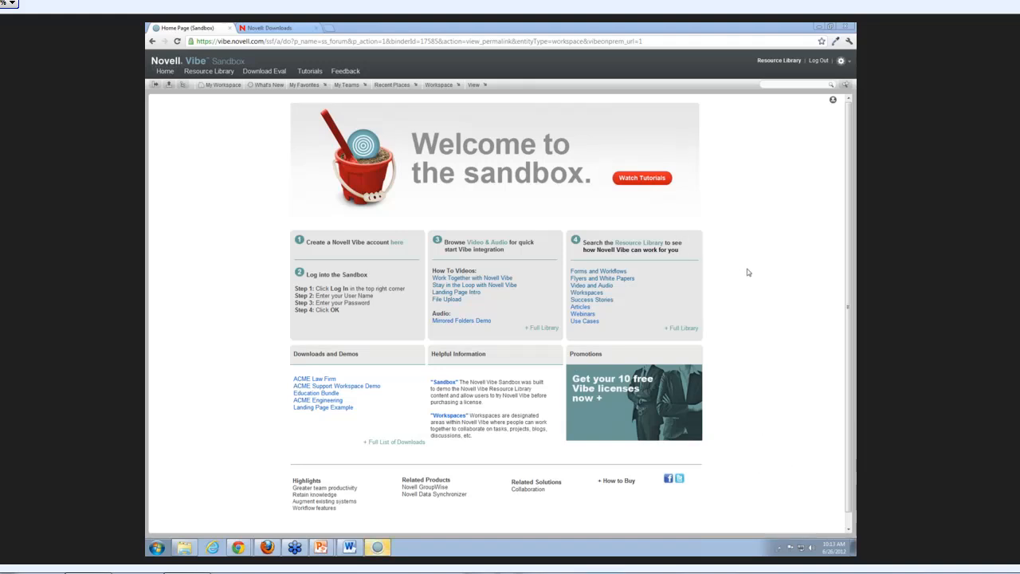
{"action": "left_click", "coordinate": [377, 547]}
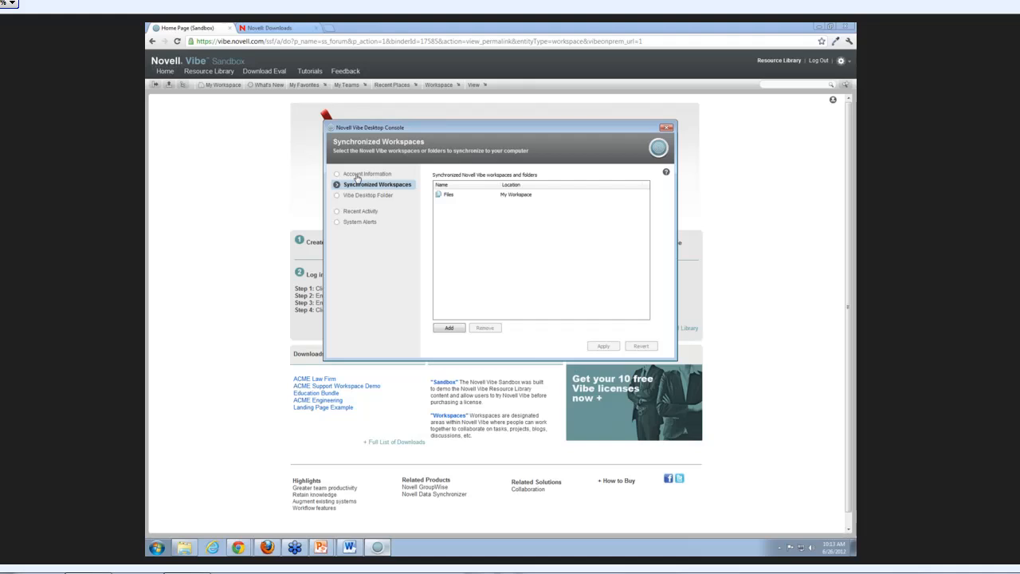
Review the console's Account Information, Synchronized Workspaces and Vibe Desktop Folder settings, and open Recent Activity
{"action": "left_click", "coordinate": [357, 175]}
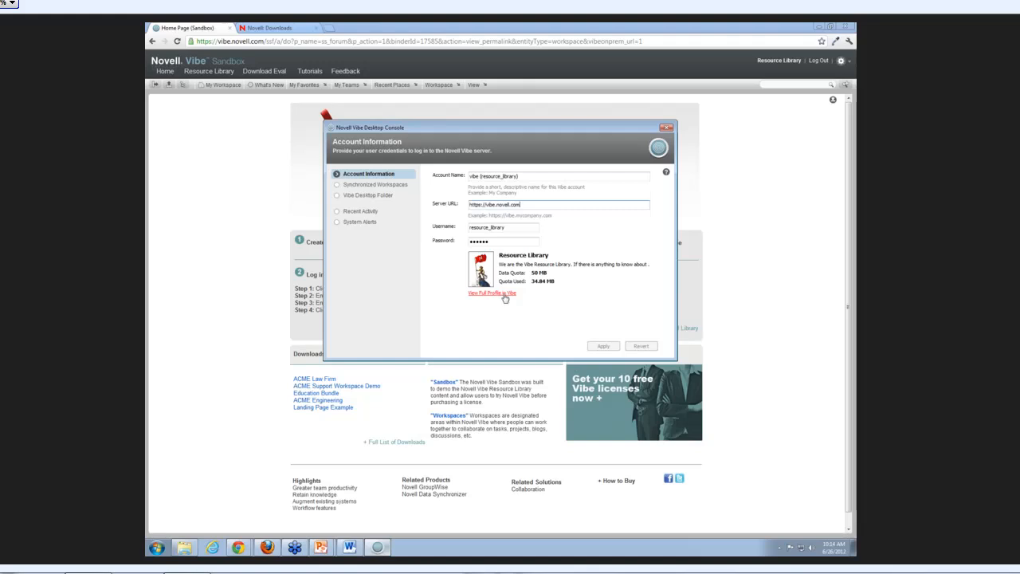
{"action": "left_click", "coordinate": [392, 187]}
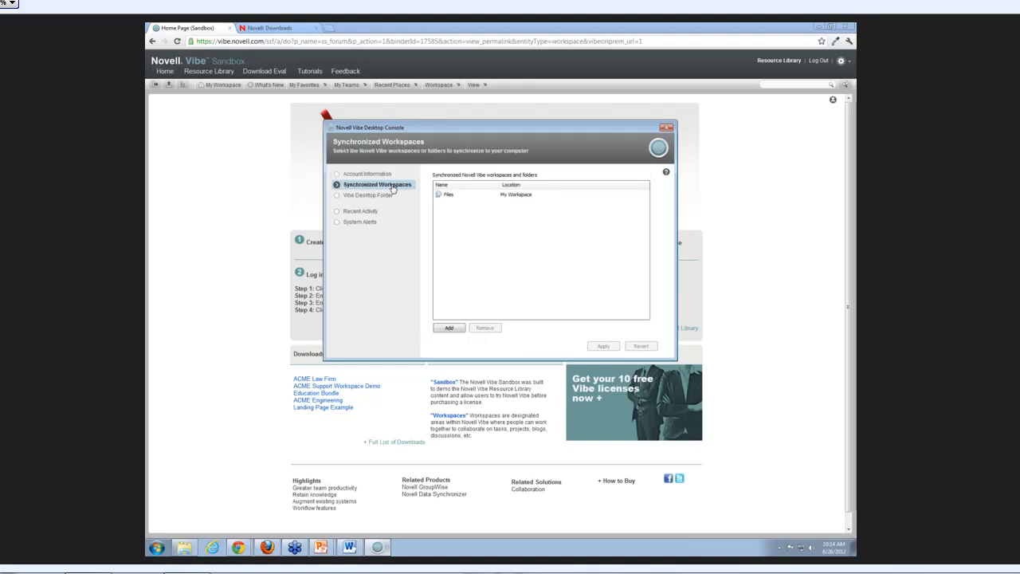
{"action": "left_click", "coordinate": [448, 195]}
{"action": "left_click", "coordinate": [380, 198]}
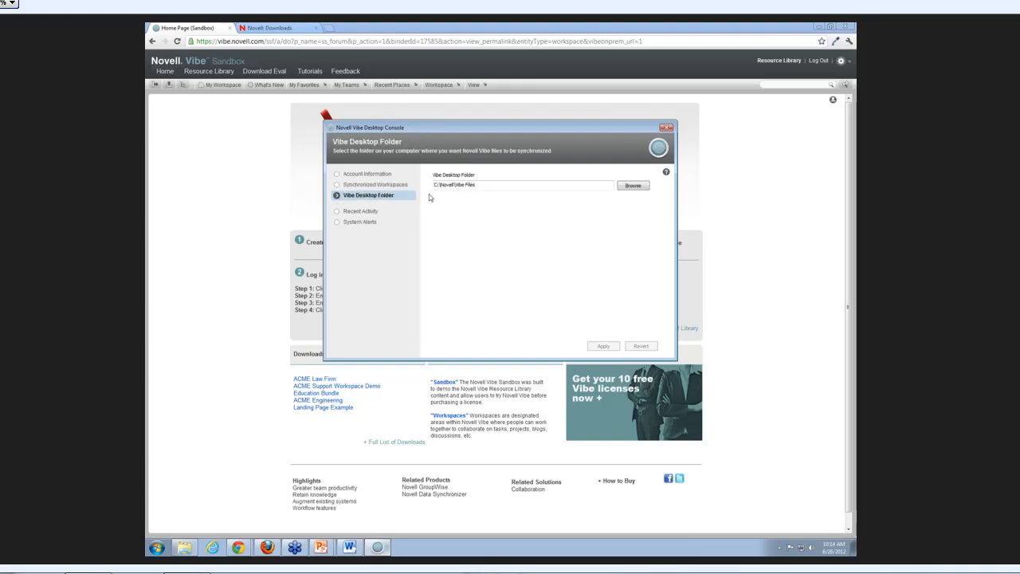
{"action": "left_click", "coordinate": [483, 185]}
{"action": "left_click", "coordinate": [369, 214]}
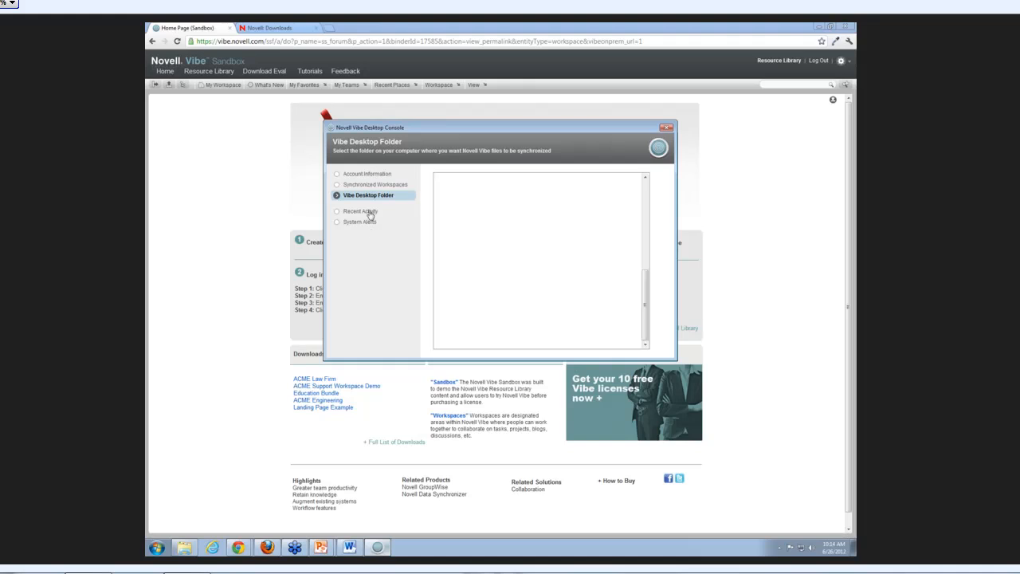
Review the console's Recent Activity log and System Alerts, and return to the Vibe Desktop Folder setting
{"action": "mouse_move", "coordinate": [645, 331]}
{"action": "left_mouse_down"}
{"action": "mouse_move", "coordinate": [630, 203]}
{"action": "mouse_move", "coordinate": [639, 340]}
{"action": "left_mouse_up"}
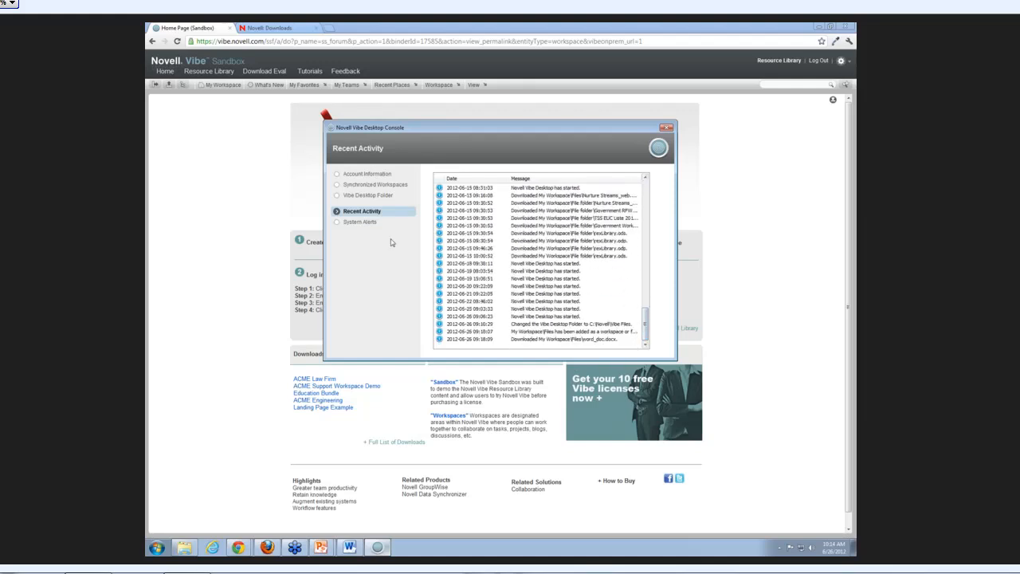
{"action": "left_click", "coordinate": [365, 224]}
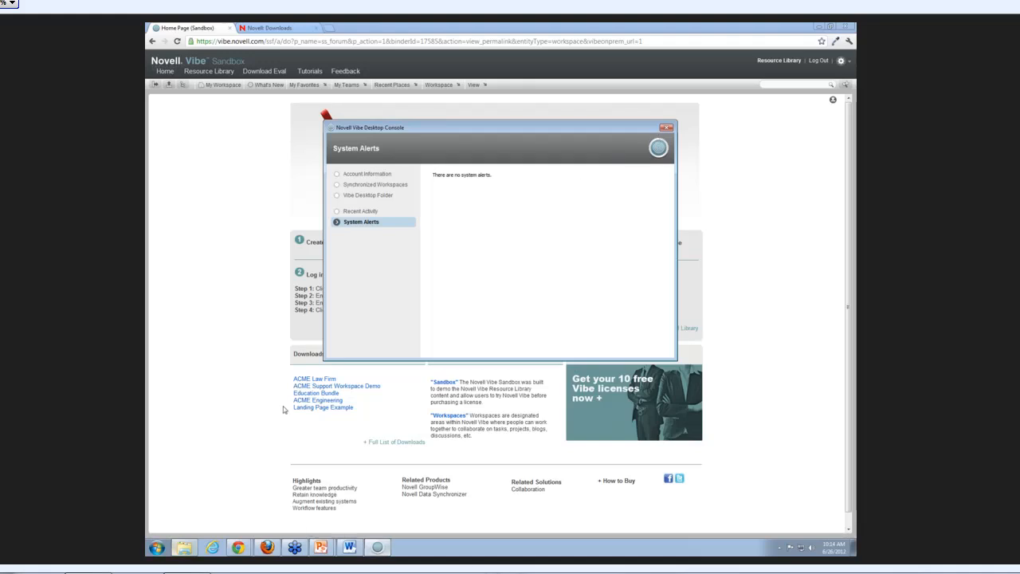
{"action": "left_click", "coordinate": [375, 199]}
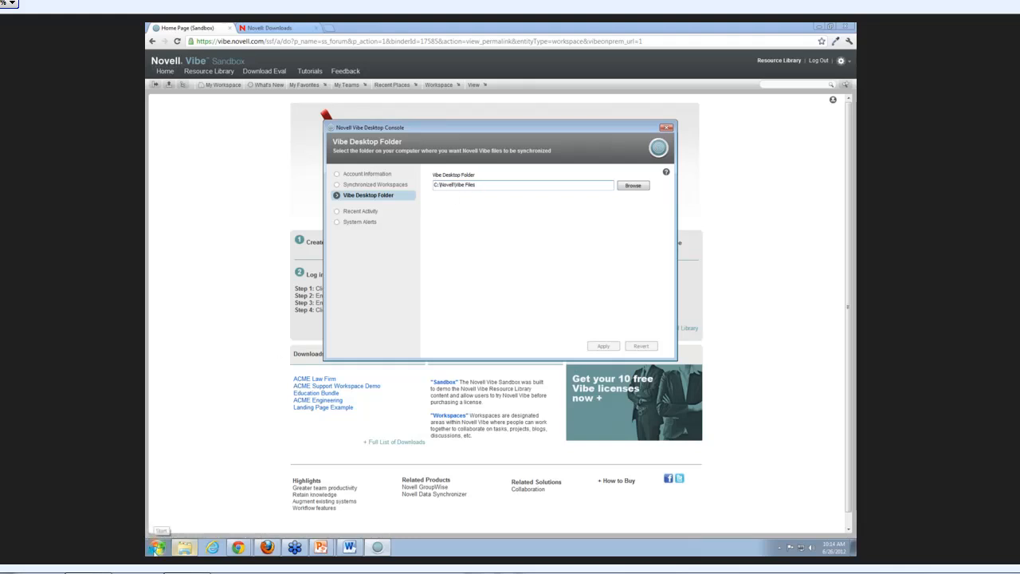
In Windows Explorer, browse C:\Novell\Vibe Files to the synchronized My Workspace Files folder and open word_doc.docx in Word
{"action": "left_click", "coordinate": [156, 548]}
{"action": "left_click", "coordinate": [293, 347]}
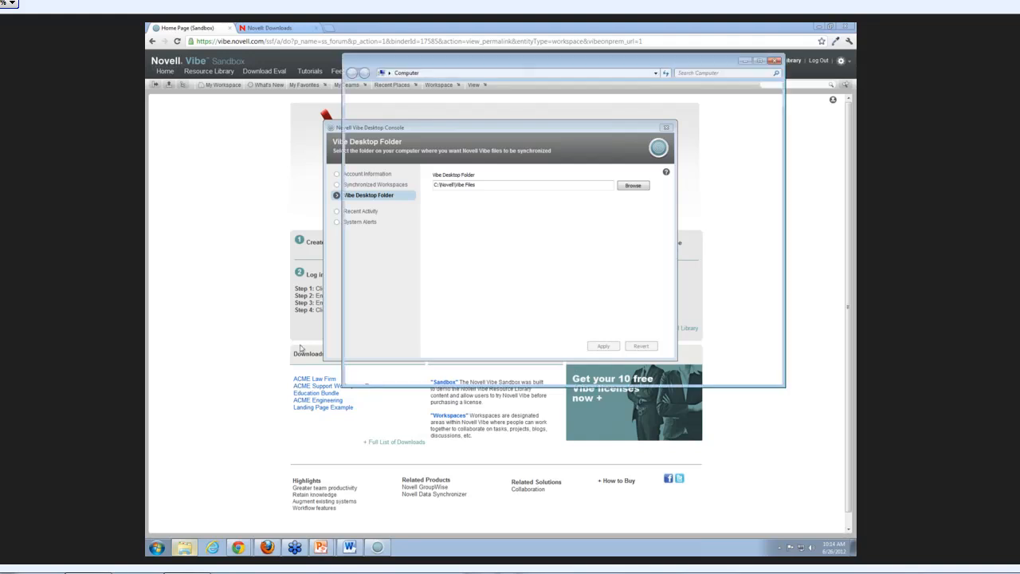
{"action": "double_click", "coordinate": [490, 124]}
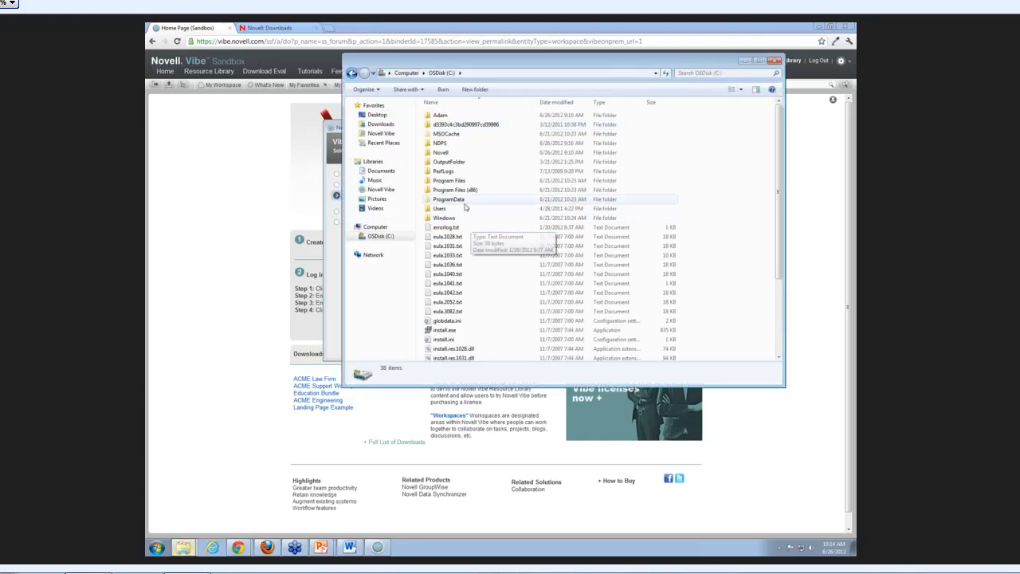
{"action": "double_click", "coordinate": [458, 152]}
{"action": "double_click", "coordinate": [469, 137]}
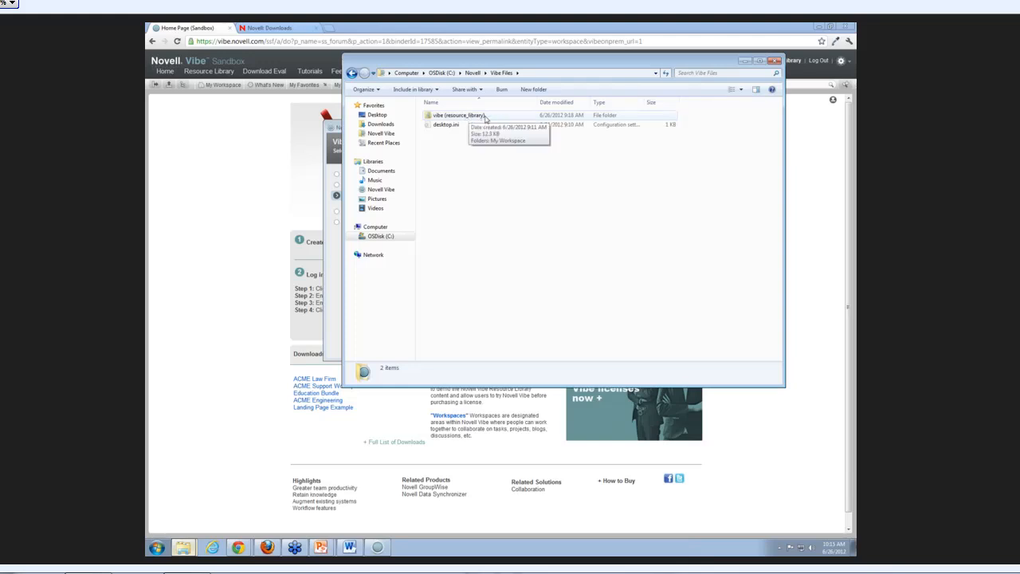
{"action": "double_click", "coordinate": [483, 115]}
{"action": "double_click", "coordinate": [474, 116]}
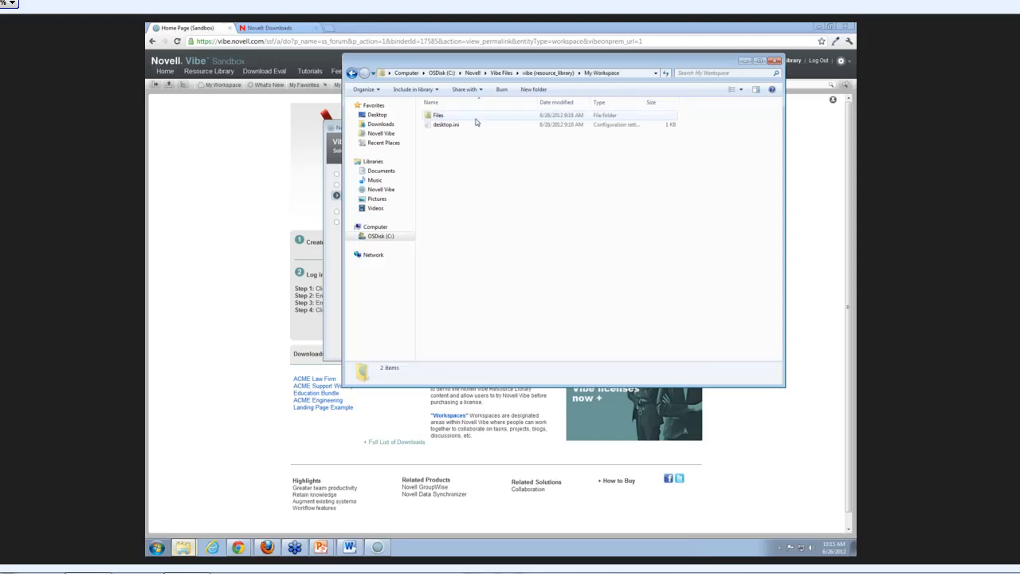
{"action": "double_click", "coordinate": [484, 118]}
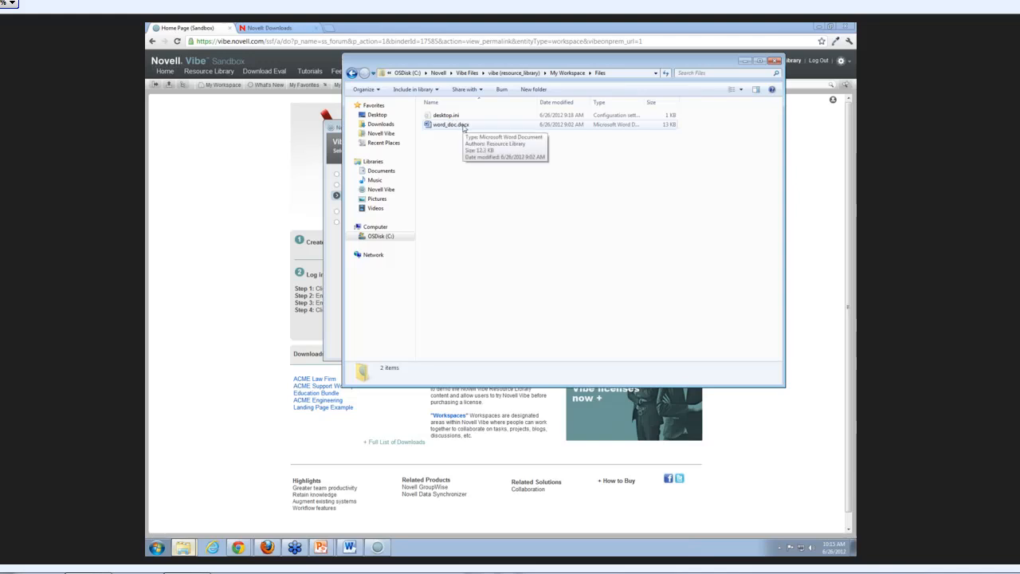
{"action": "double_click", "coordinate": [464, 125]}
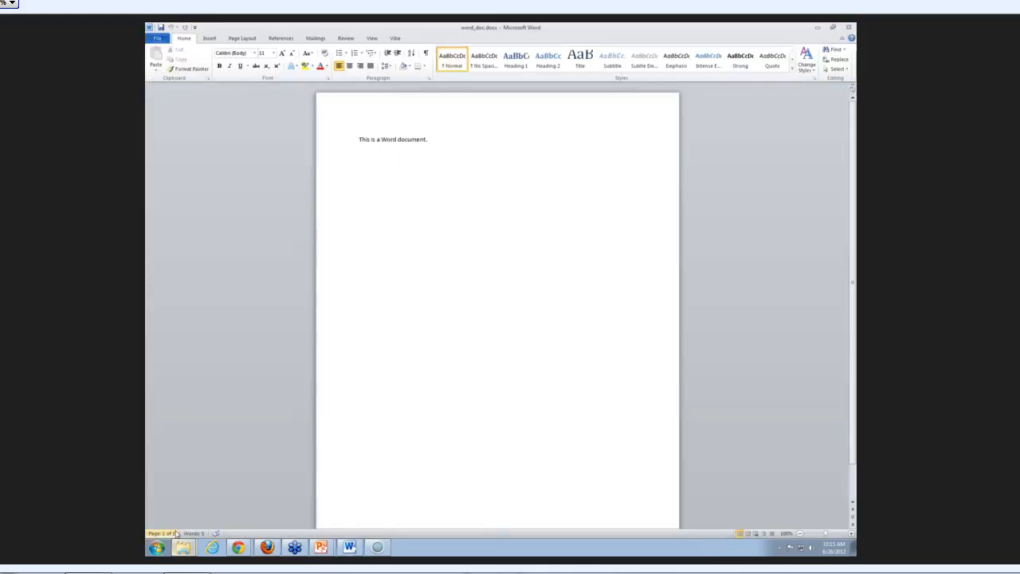
Format the sentence "This is a Word document." with the Subtitle style at font size 24 and save the document
{"action": "left_click", "coordinate": [156, 549]}
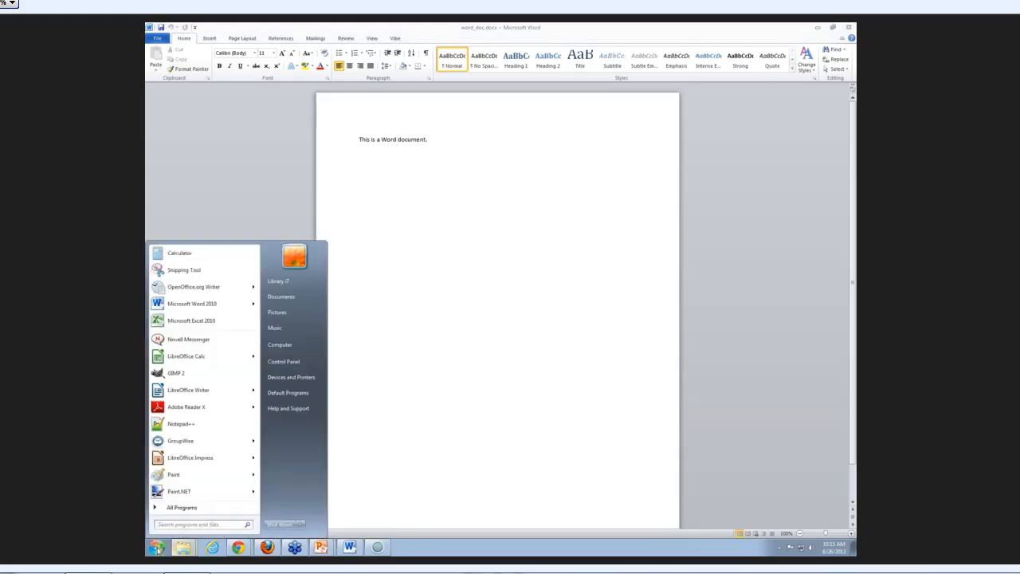
{"action": "left_click", "coordinate": [484, 186]}
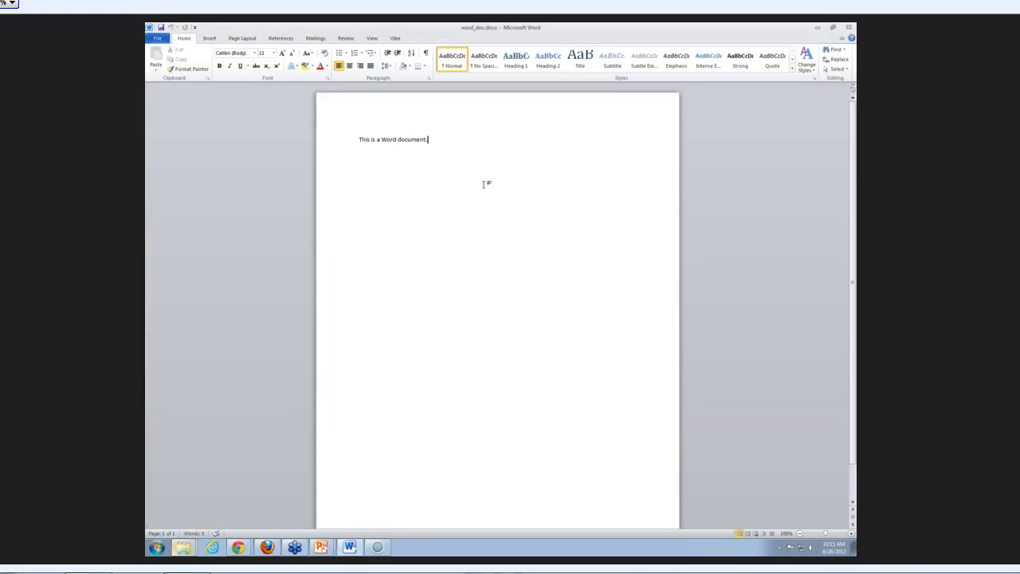
{"action": "left_click_drag", "start_coordinate": [359, 139], "coordinate": [455, 133]}
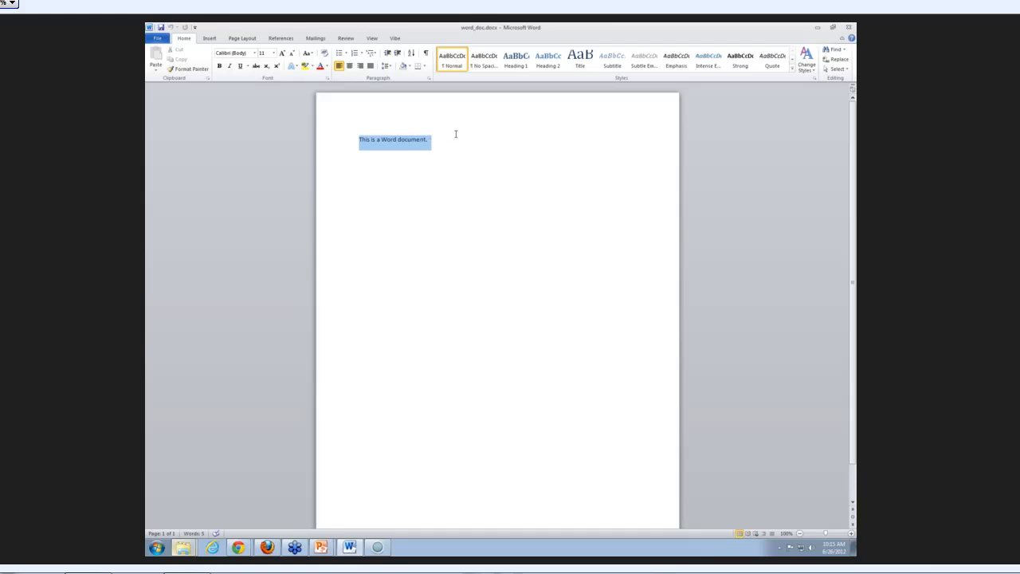
{"action": "left_click", "coordinate": [610, 56]}
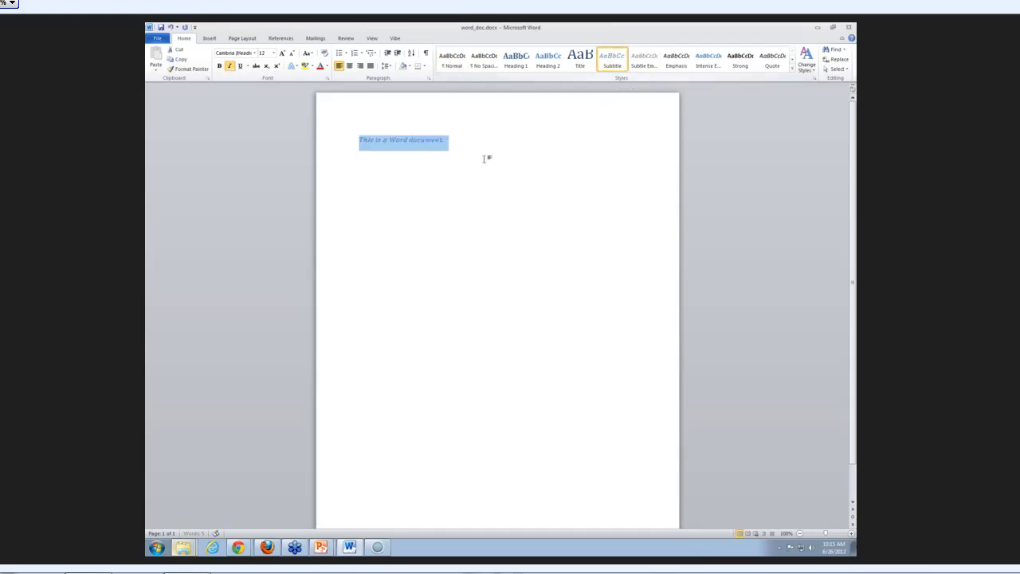
{"action": "left_click", "coordinate": [273, 53]}
{"action": "left_click", "coordinate": [264, 134]}
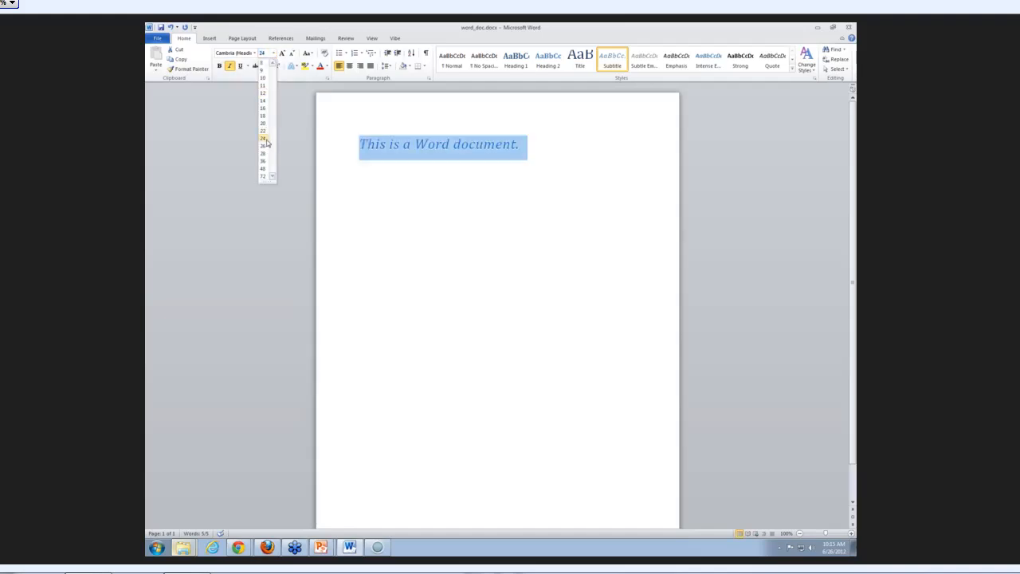
{"action": "left_click", "coordinate": [491, 224]}
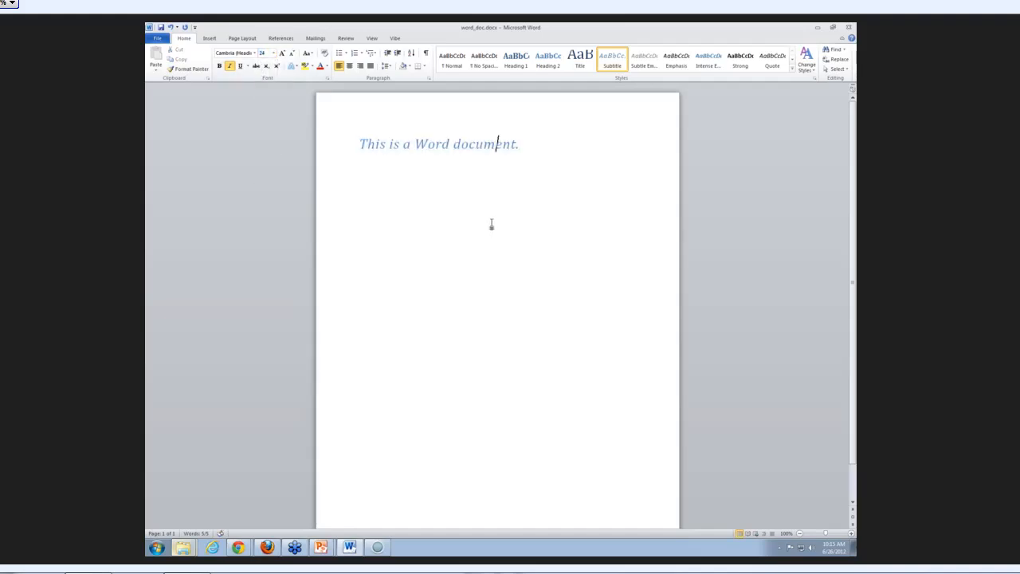
{"action": "left_click", "coordinate": [160, 28]}
Have Novell Vibe Desktop synchronize the files immediately, check its status, and return to the document
{"action": "left_click", "coordinate": [779, 546]}
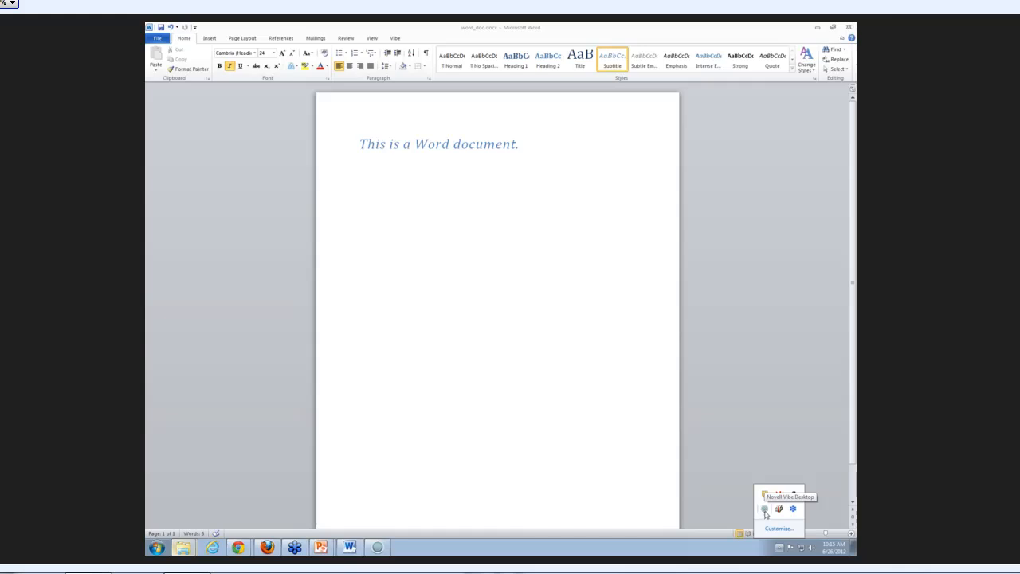
{"action": "right_click", "coordinate": [765, 509]}
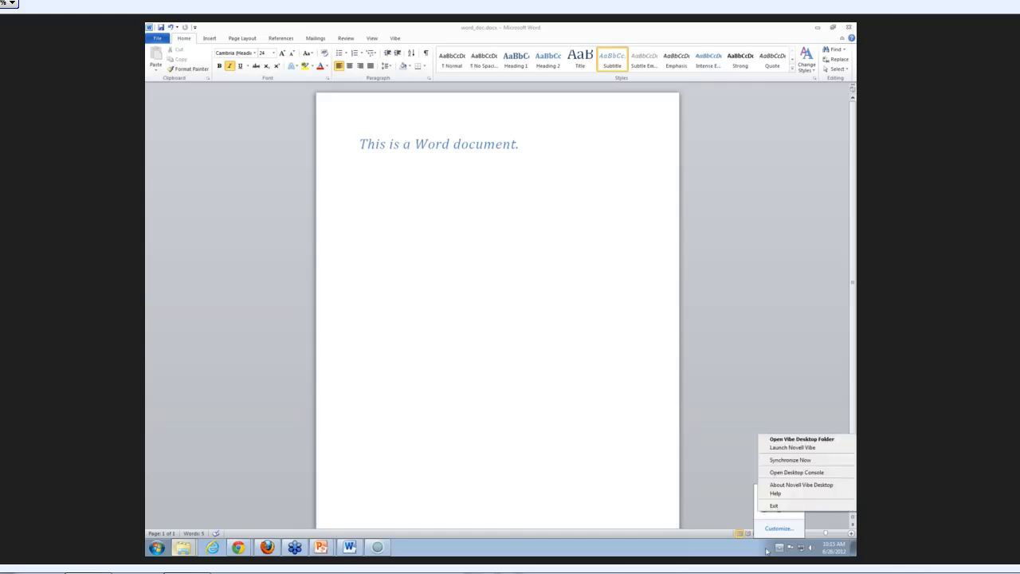
{"action": "left_click", "coordinate": [799, 463]}
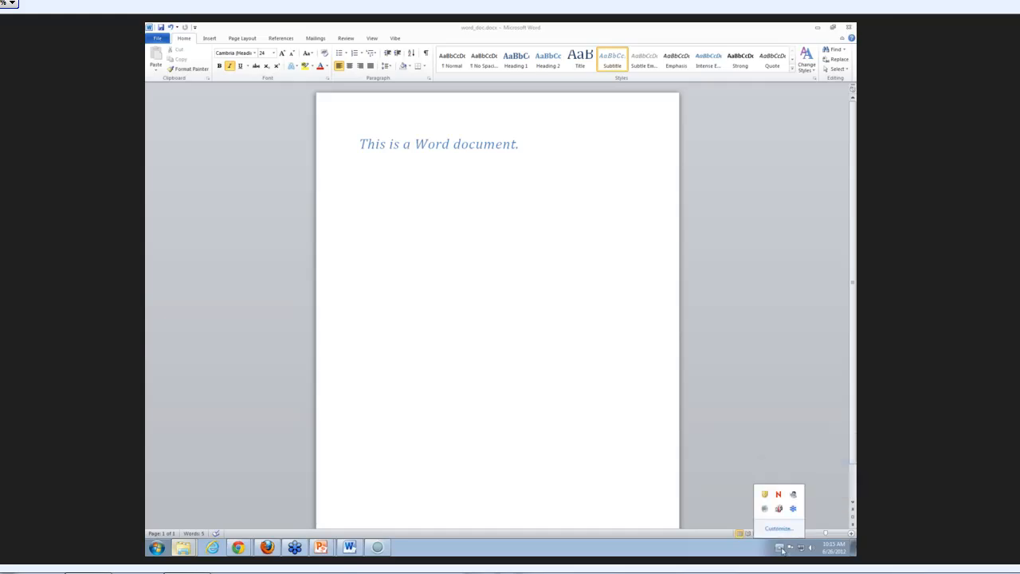
{"action": "mouse_move", "coordinate": [766, 514]}
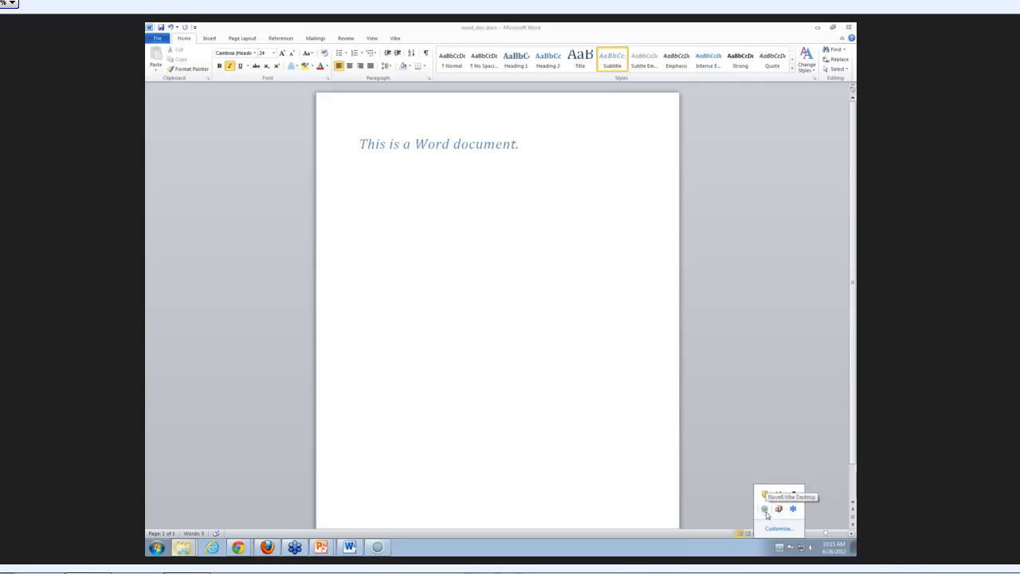
{"action": "left_click", "coordinate": [498, 153]}
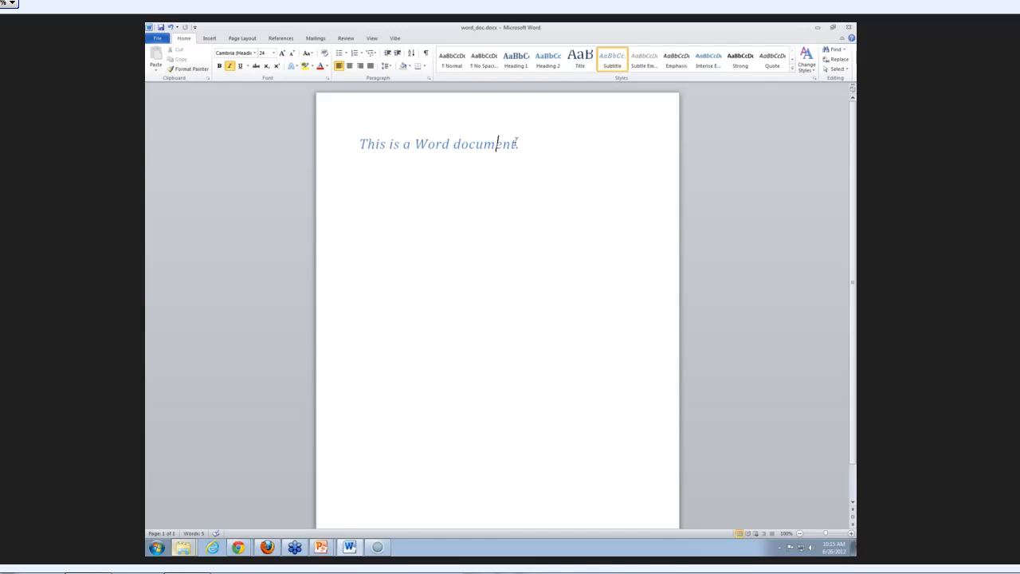
Restore the Word window to a smaller size over the browser and show the Vibe add-in commands
{"action": "double_click", "coordinate": [759, 33]}
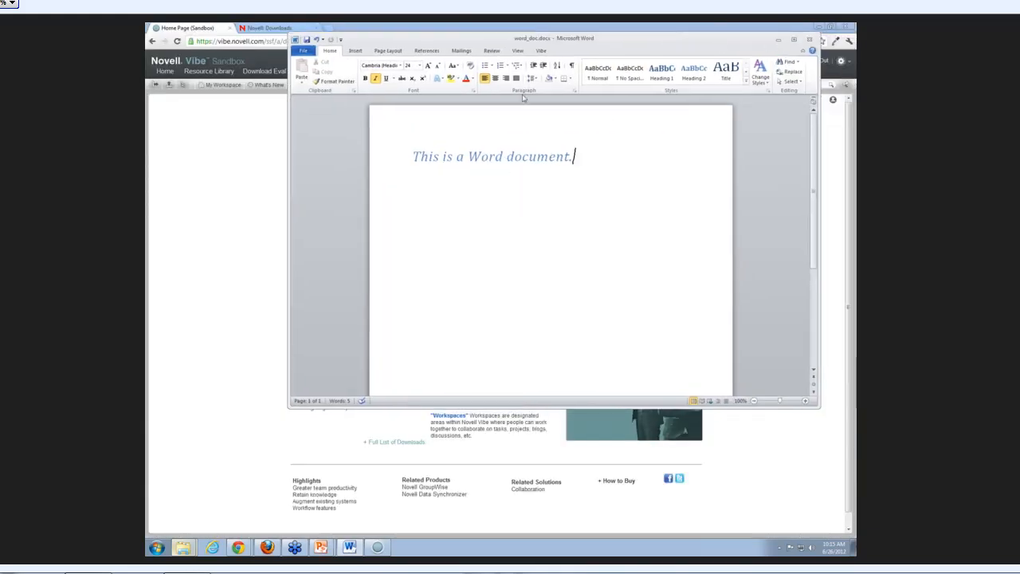
{"action": "left_click", "coordinate": [780, 44]}
{"action": "left_click", "coordinate": [351, 548]}
{"action": "left_click_drag", "start_coordinate": [728, 41], "coordinate": [686, 78]}
{"action": "left_click", "coordinate": [499, 90]}
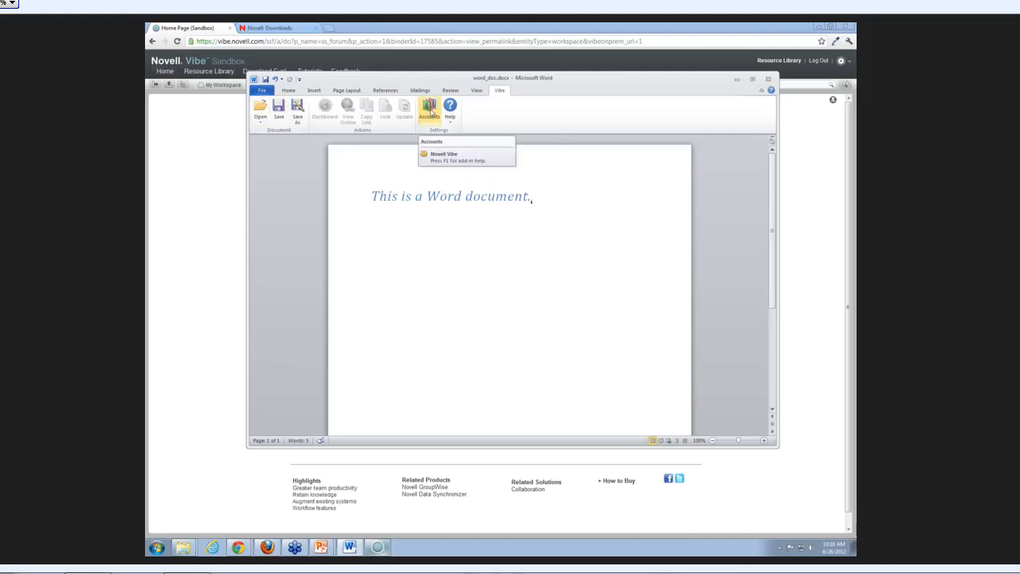
Inspect the Vibe add-in's accounts list and the URL, username and password fields for a new account, without adding one
{"action": "left_click", "coordinate": [430, 112]}
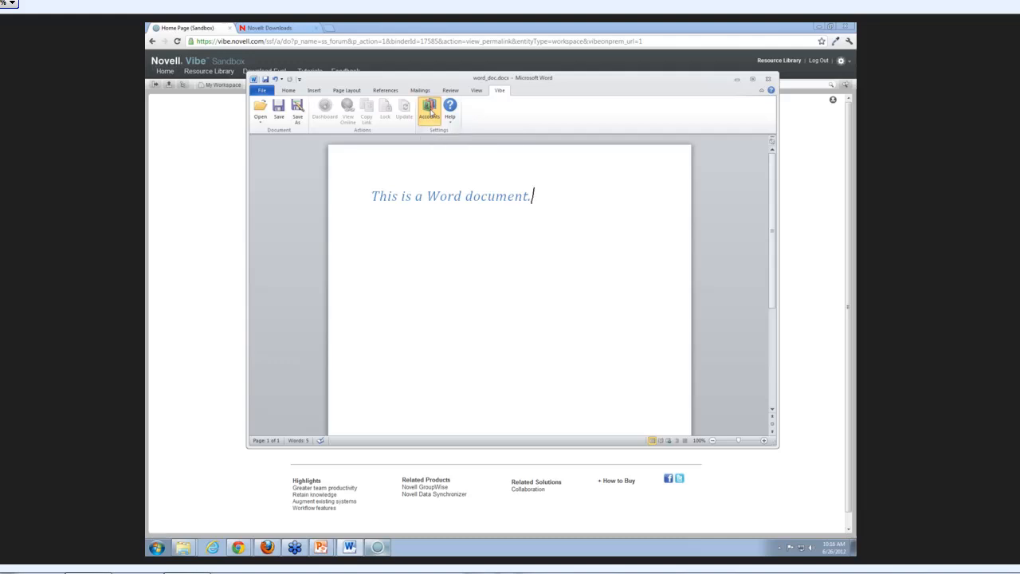
{"action": "left_click", "coordinate": [490, 232]}
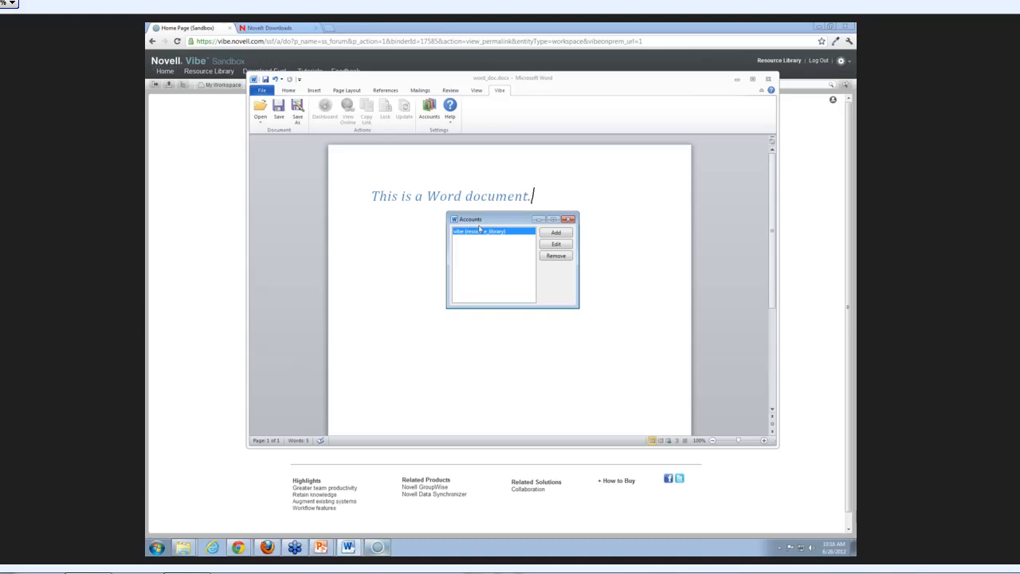
{"action": "left_click_drag", "start_coordinate": [488, 222], "coordinate": [496, 207]}
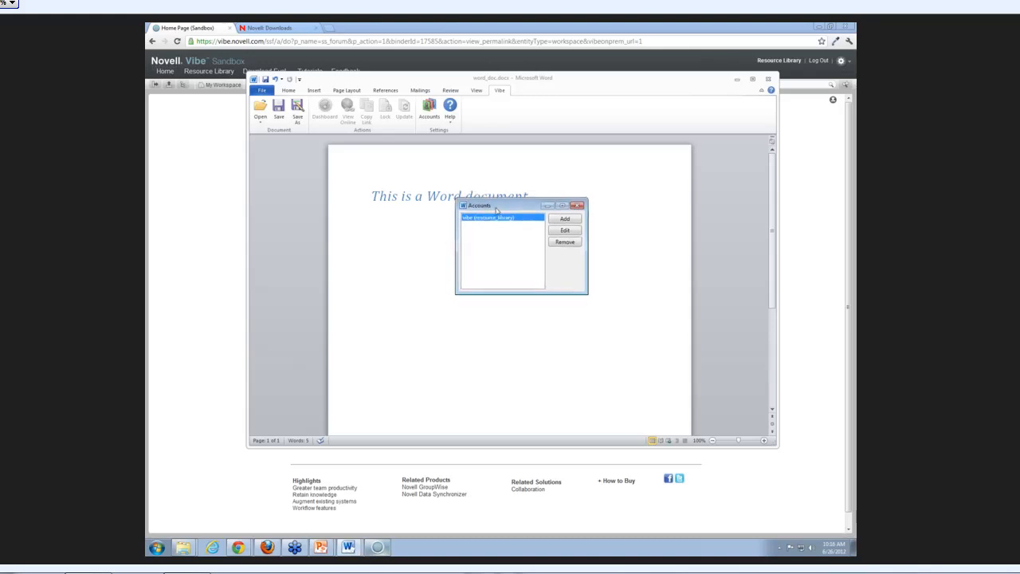
{"action": "left_click", "coordinate": [563, 220]}
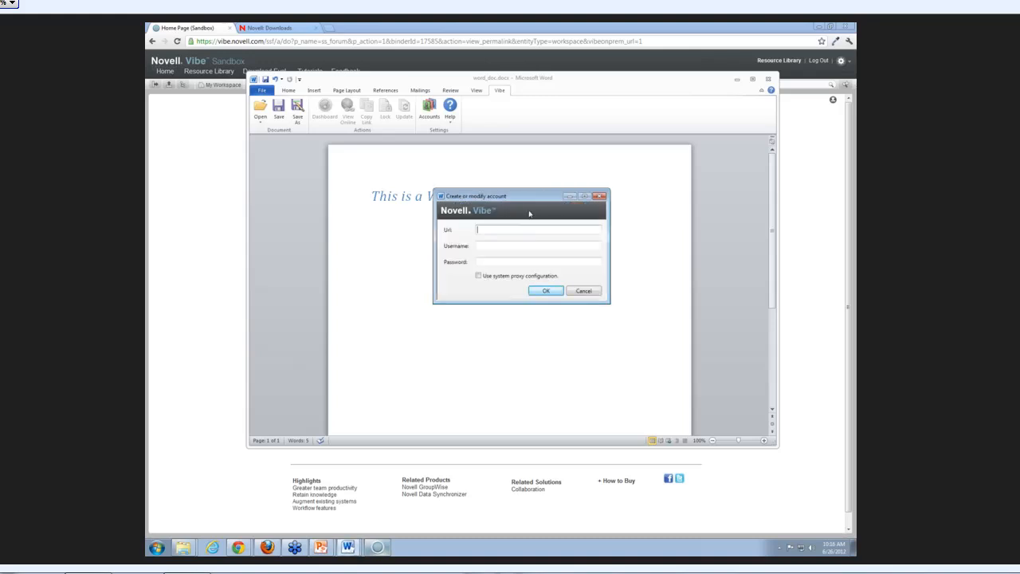
{"action": "left_click_drag", "start_coordinate": [536, 201], "coordinate": [547, 190]}
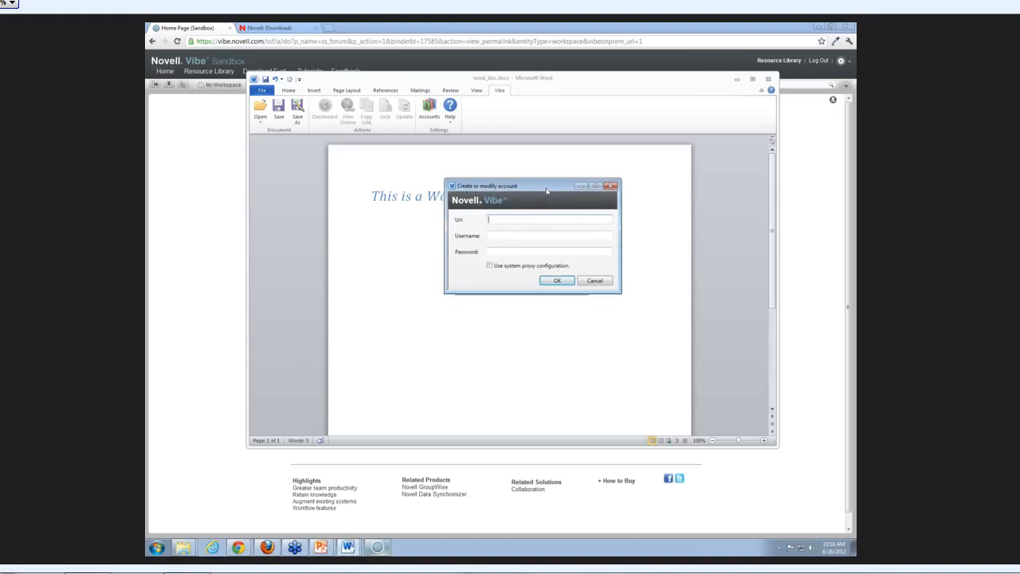
{"action": "left_click", "coordinate": [496, 234]}
{"action": "left_click", "coordinate": [499, 250]}
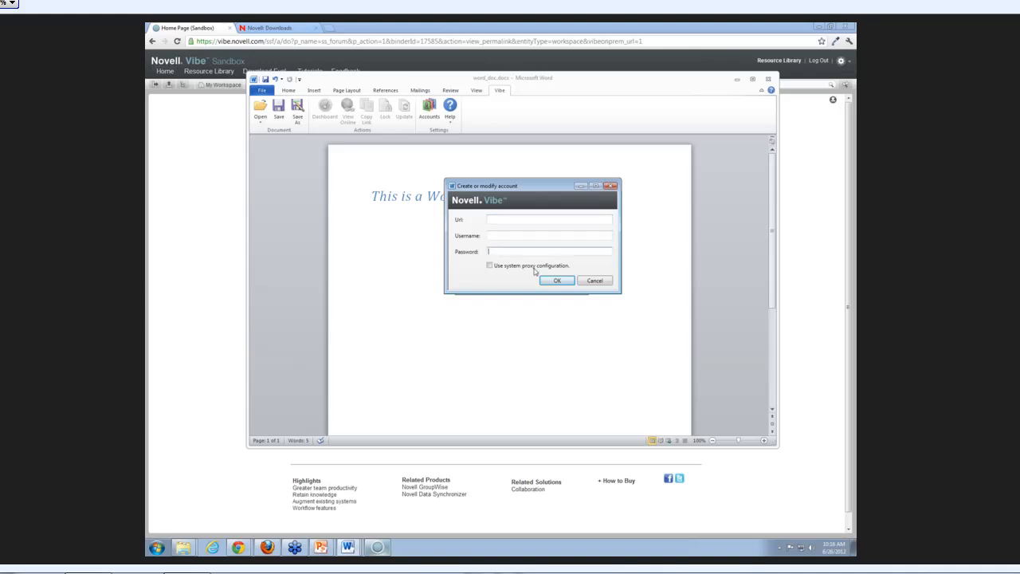
{"action": "left_click", "coordinate": [594, 282]}
{"action": "left_click", "coordinate": [506, 219]}
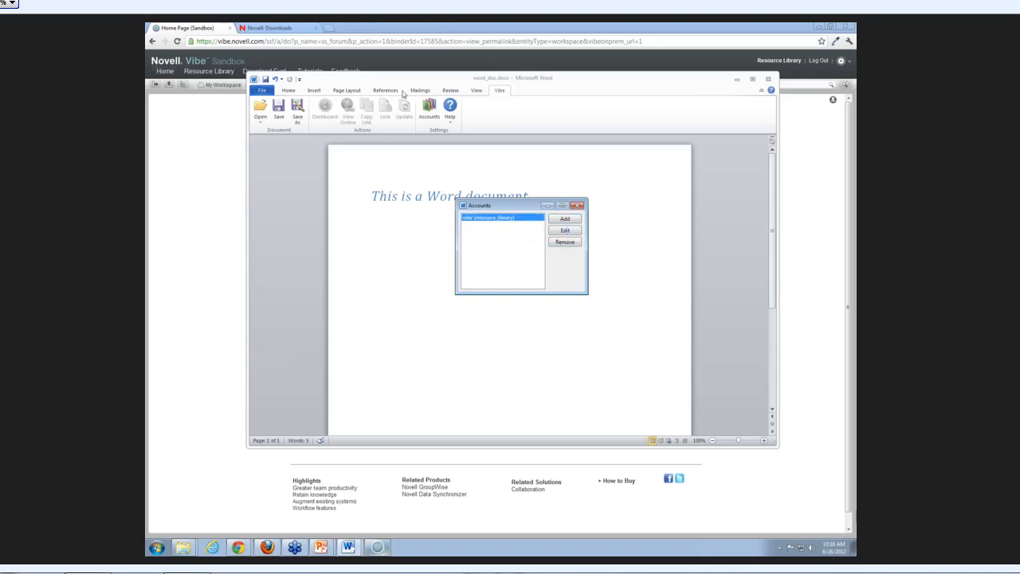
{"action": "left_click", "coordinate": [579, 206]}
Start opening a document from Novell Vibe and expand All Workspaces, Team Workspaces, Resource Library and its workspaces
{"action": "left_click", "coordinate": [263, 110]}
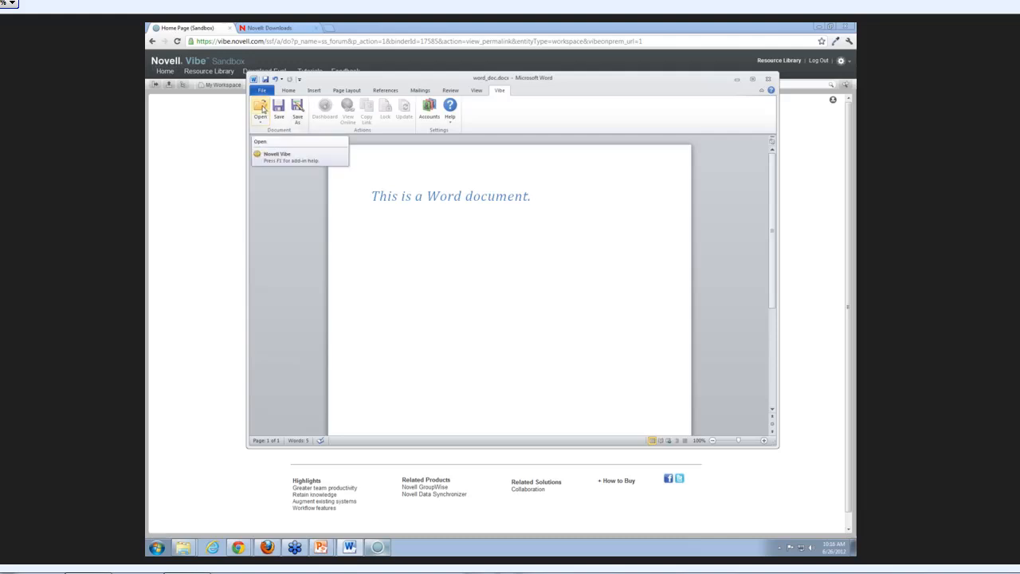
{"action": "left_click", "coordinate": [283, 155]}
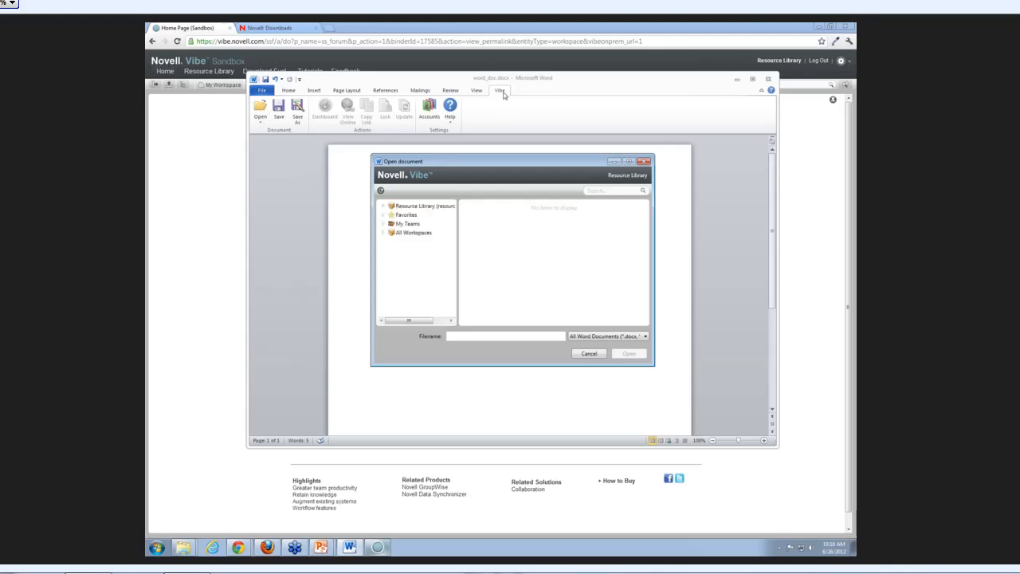
{"action": "left_click", "coordinate": [383, 233]}
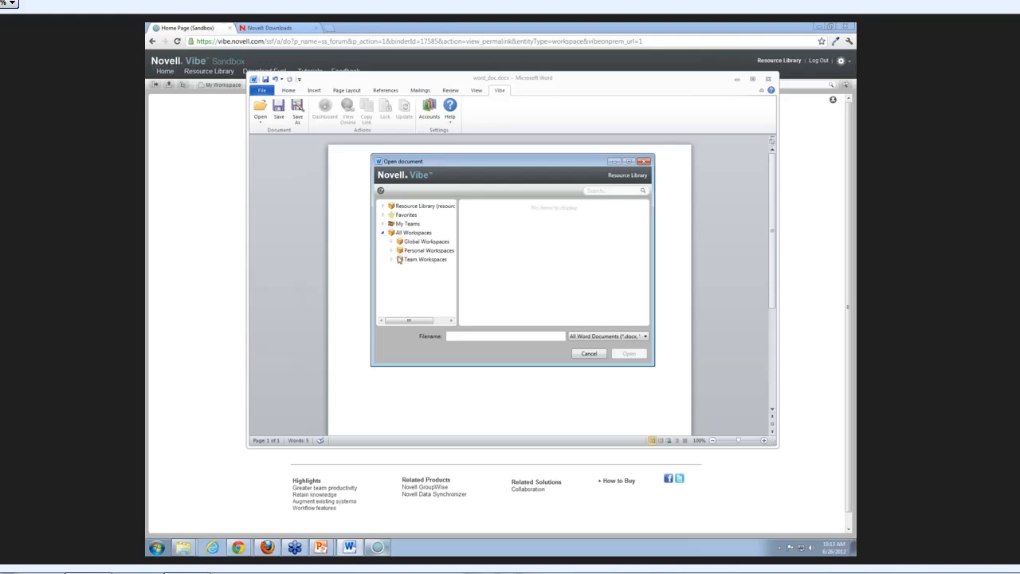
{"action": "left_click", "coordinate": [391, 260]}
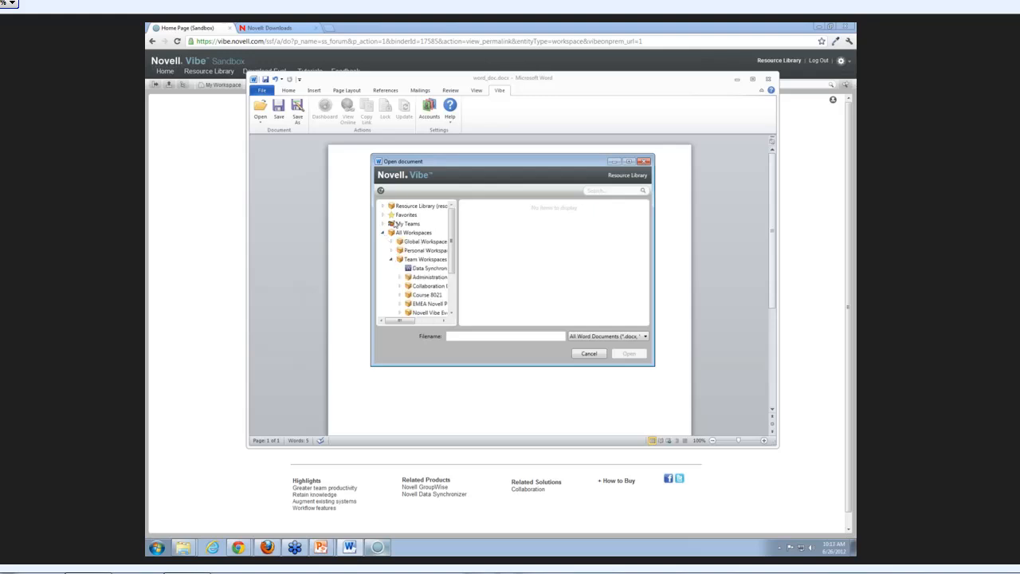
{"action": "left_click_drag", "start_coordinate": [453, 235], "coordinate": [453, 263]}
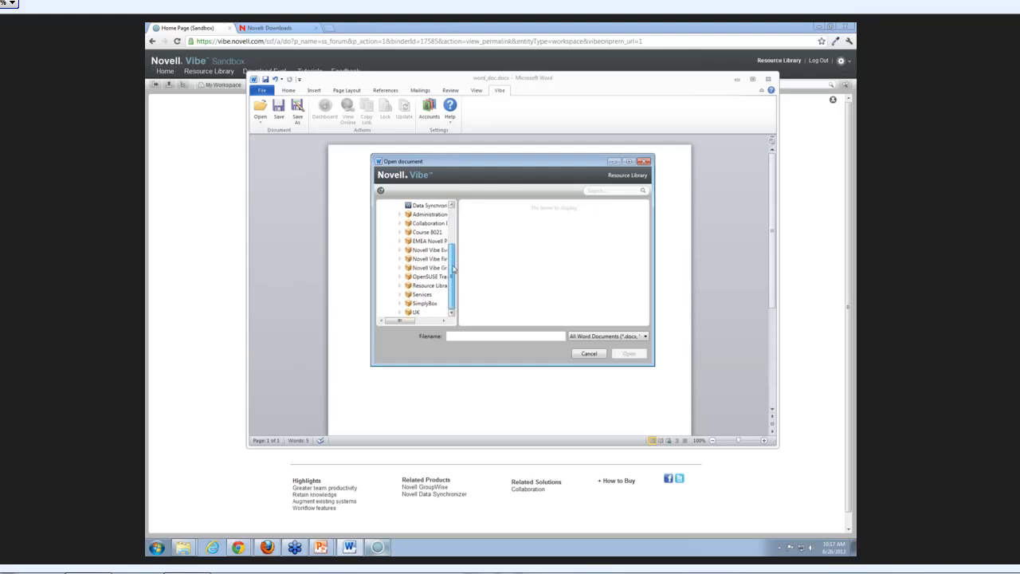
{"action": "left_click", "coordinate": [400, 286]}
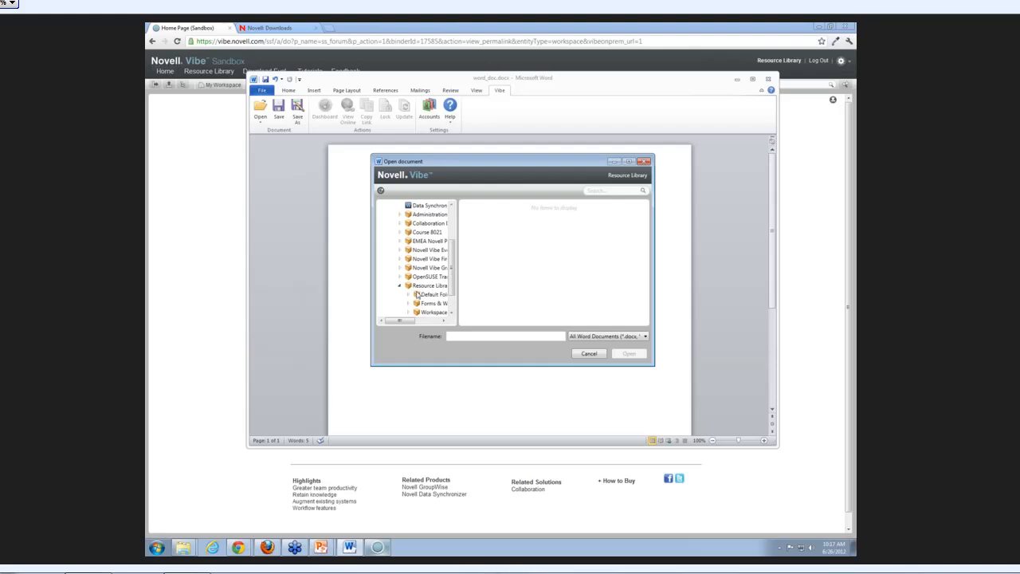
{"action": "left_click", "coordinate": [408, 292]}
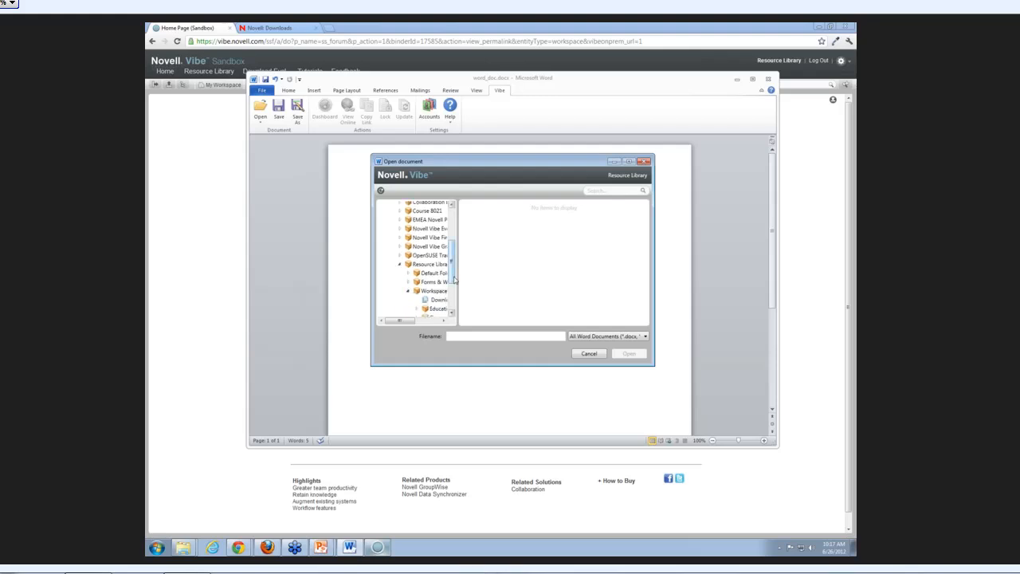
Open webinar_document.docx from the Files folder of the What's New in 3.3 (June 26) workspace and place its window over the first document
{"action": "left_click_drag", "start_coordinate": [453, 279], "coordinate": [452, 299]}
{"action": "left_click", "coordinate": [415, 287]}
{"action": "left_click", "coordinate": [425, 286]}
{"action": "left_click_drag", "start_coordinate": [401, 322], "coordinate": [413, 324]}
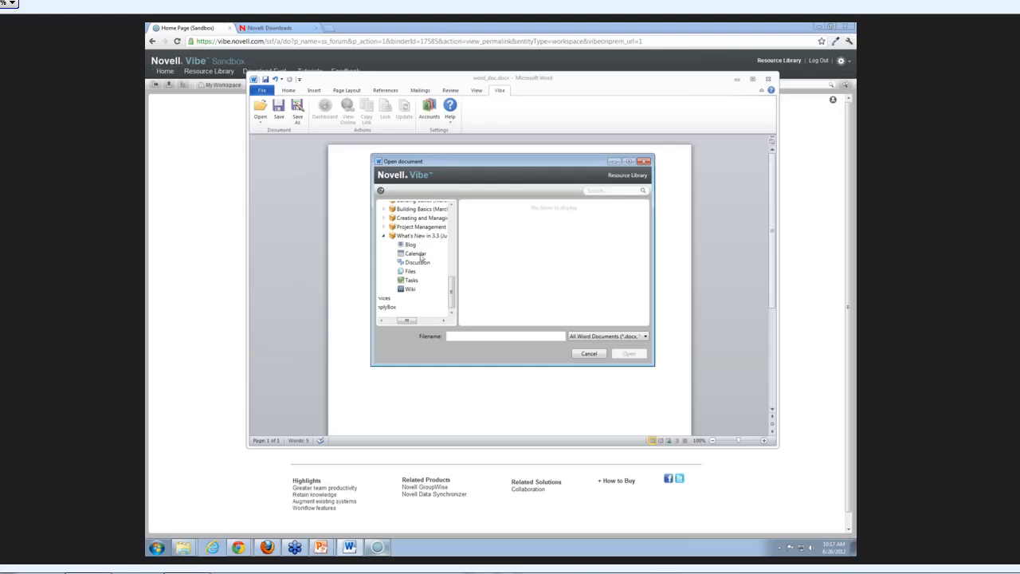
{"action": "left_click", "coordinate": [410, 272]}
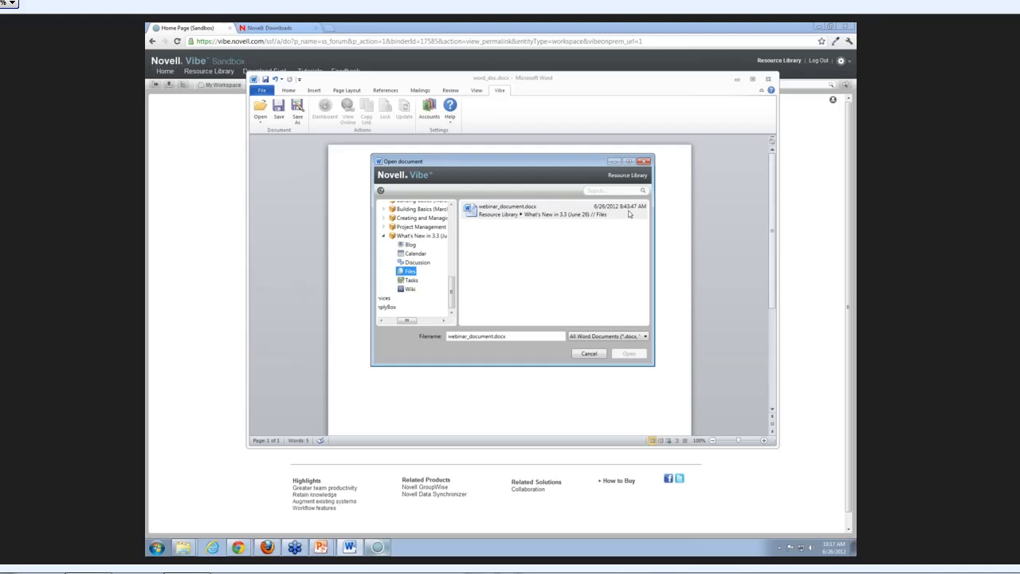
{"action": "left_click", "coordinate": [473, 208]}
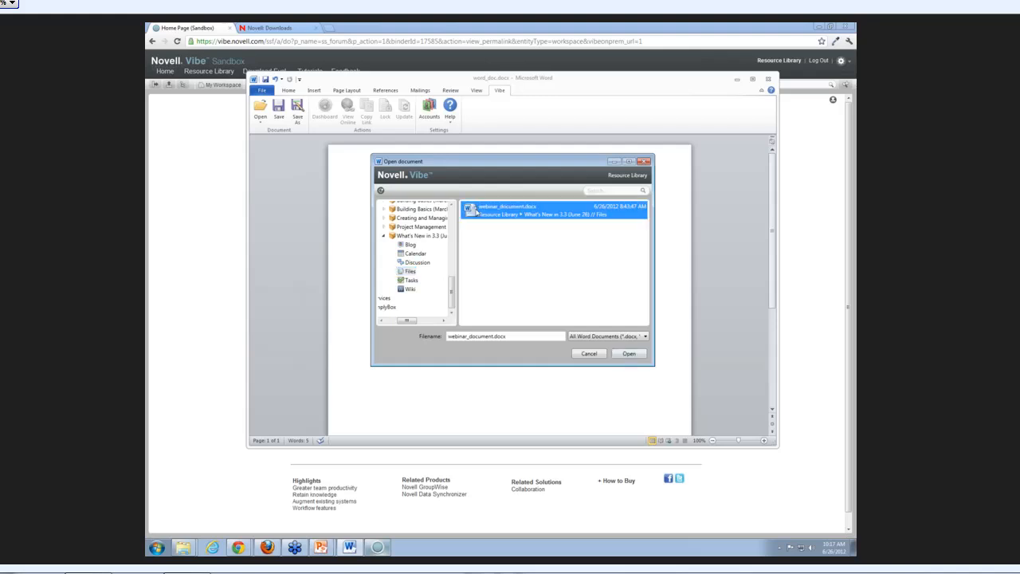
{"action": "left_click", "coordinate": [628, 354]}
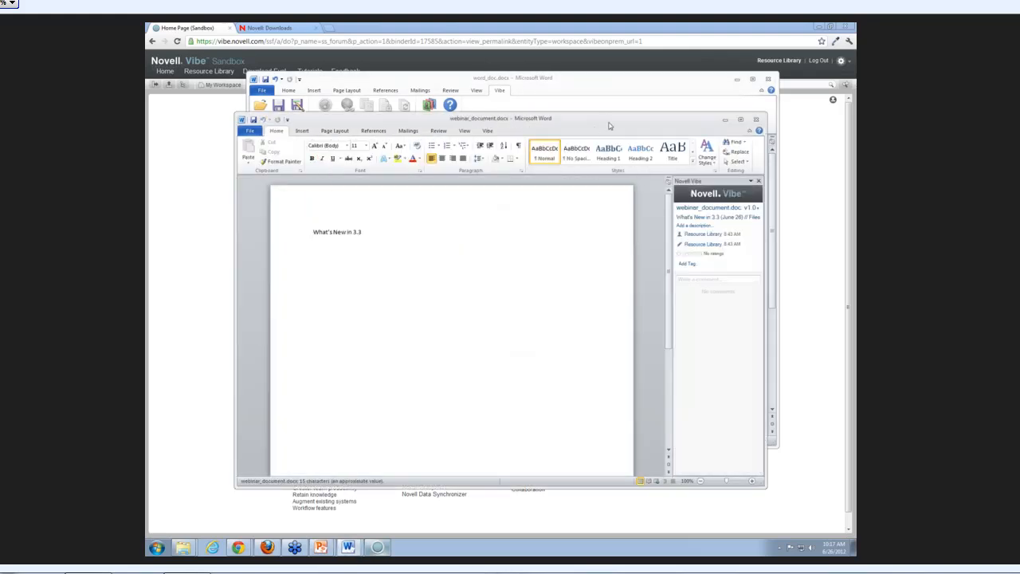
{"action": "left_click_drag", "start_coordinate": [609, 120], "coordinate": [622, 82]}
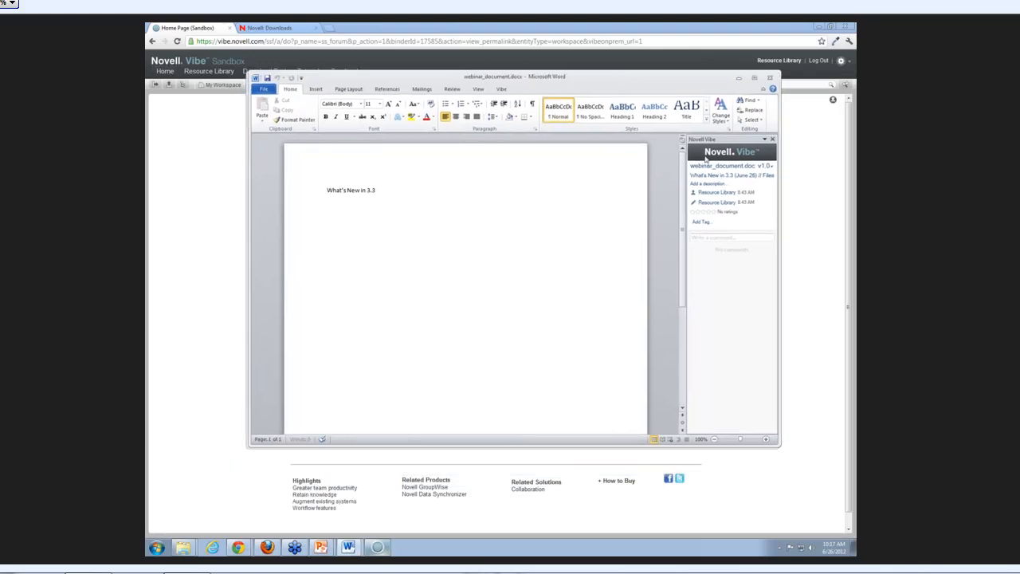
View the version list of webinar_document.docx in the Vibe add-in and add the description "This is a description"
{"action": "left_click", "coordinate": [769, 167]}
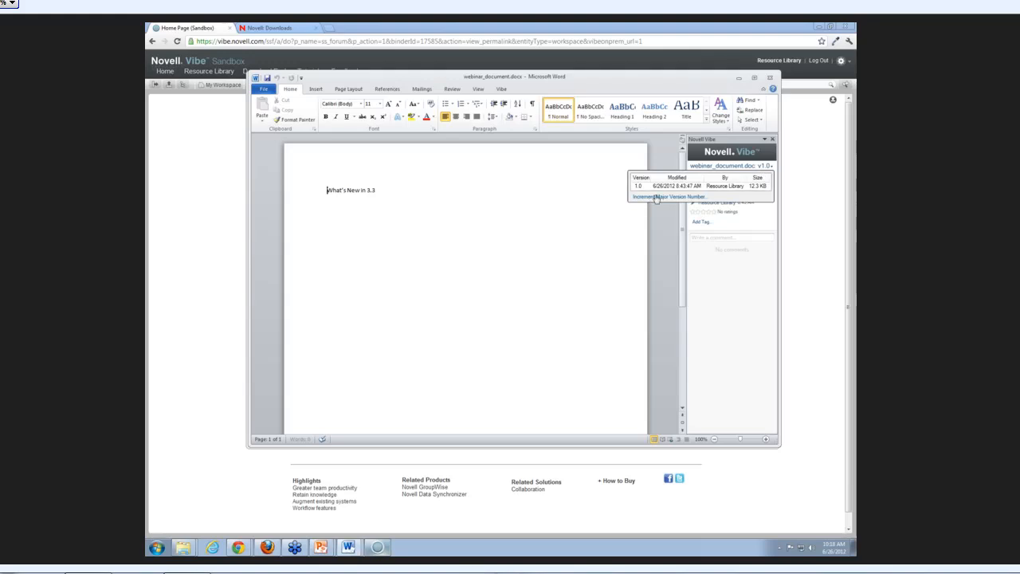
{"action": "left_click", "coordinate": [665, 251]}
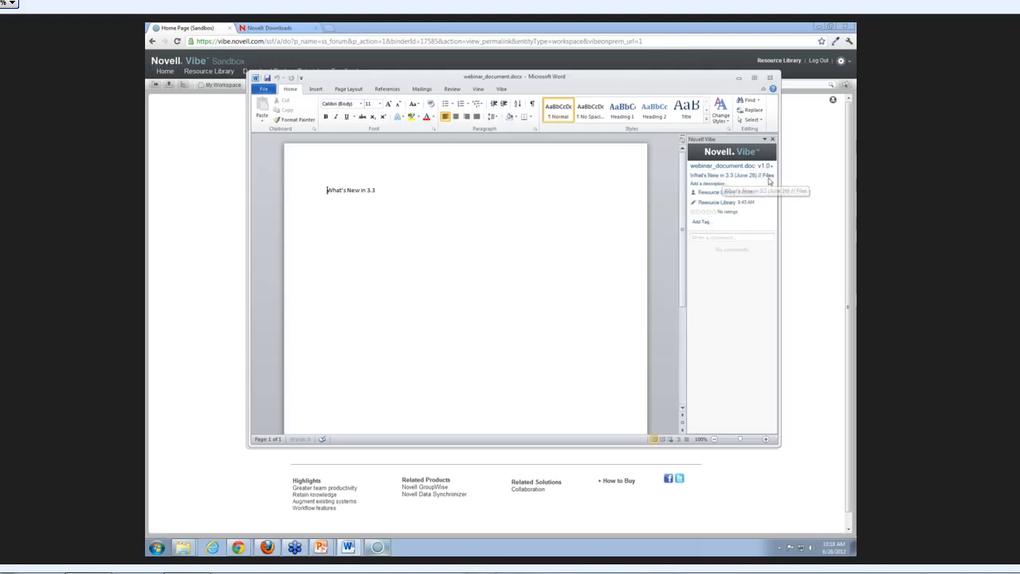
{"action": "left_click", "coordinate": [715, 184]}
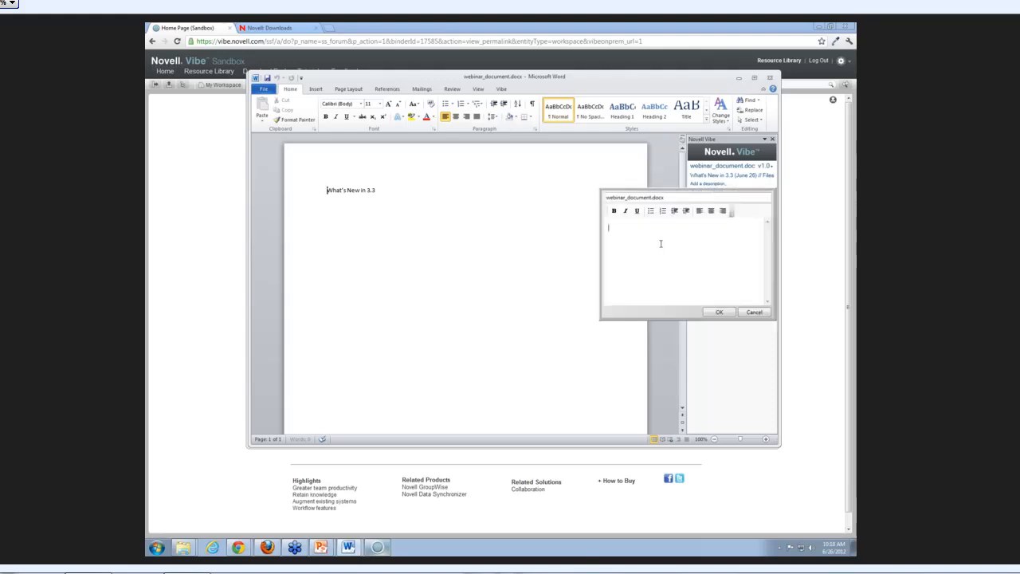
{"action": "type", "text": "This is a description"}
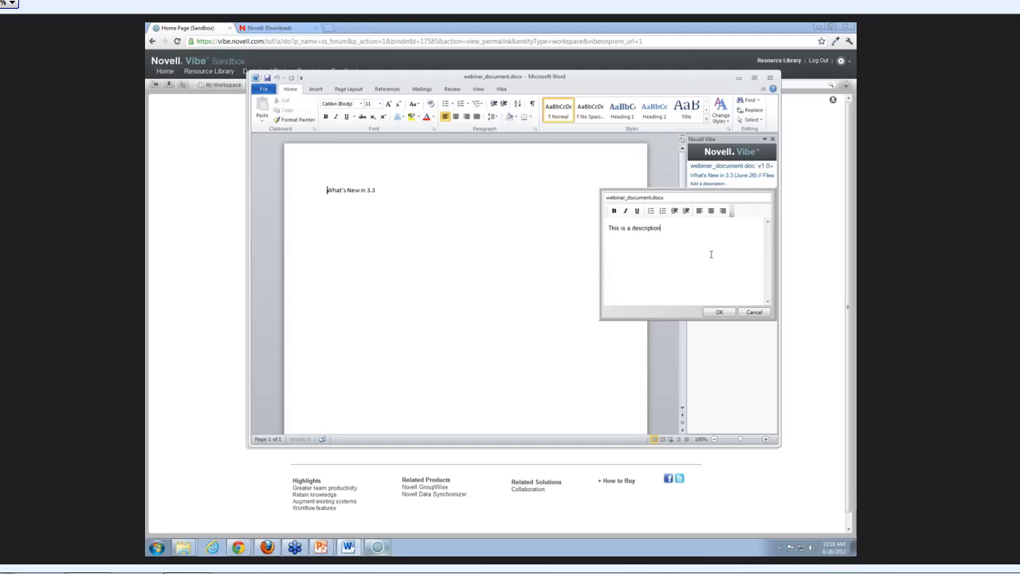
{"action": "left_click", "coordinate": [717, 312]}
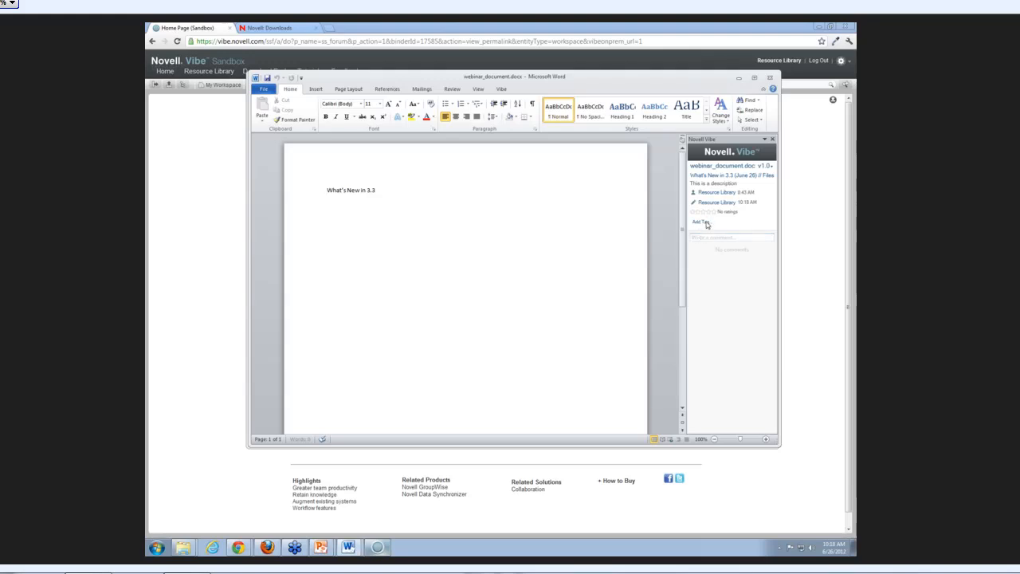
Add the personal tag "Webinar" to webinar_document.docx through the Vibe add-in
{"action": "left_click", "coordinate": [701, 222]}
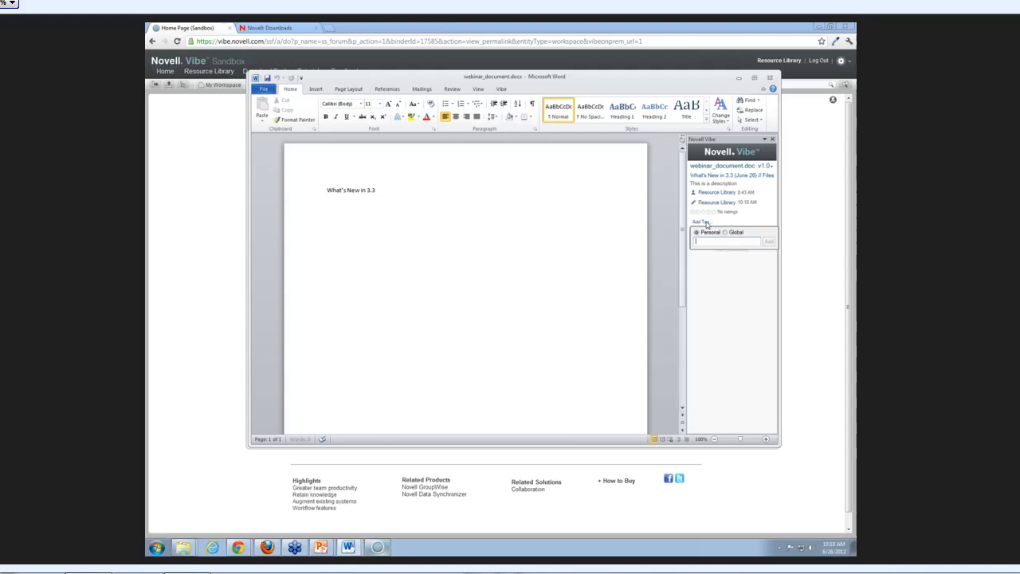
{"action": "left_click", "coordinate": [724, 241]}
{"action": "type", "text": "Webinar"}
{"action": "left_click", "coordinate": [769, 242]}
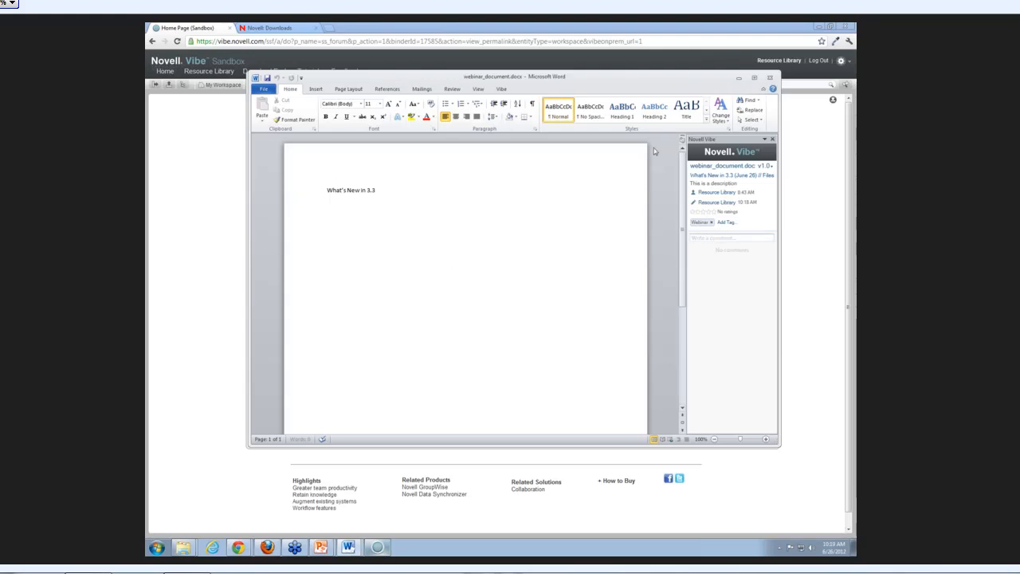
Close the word_doc.docx window, keeping webinar_document.docx open but minimized to reveal the Vibe site in the browser
{"action": "left_click_drag", "start_coordinate": [662, 81], "coordinate": [616, 348]}
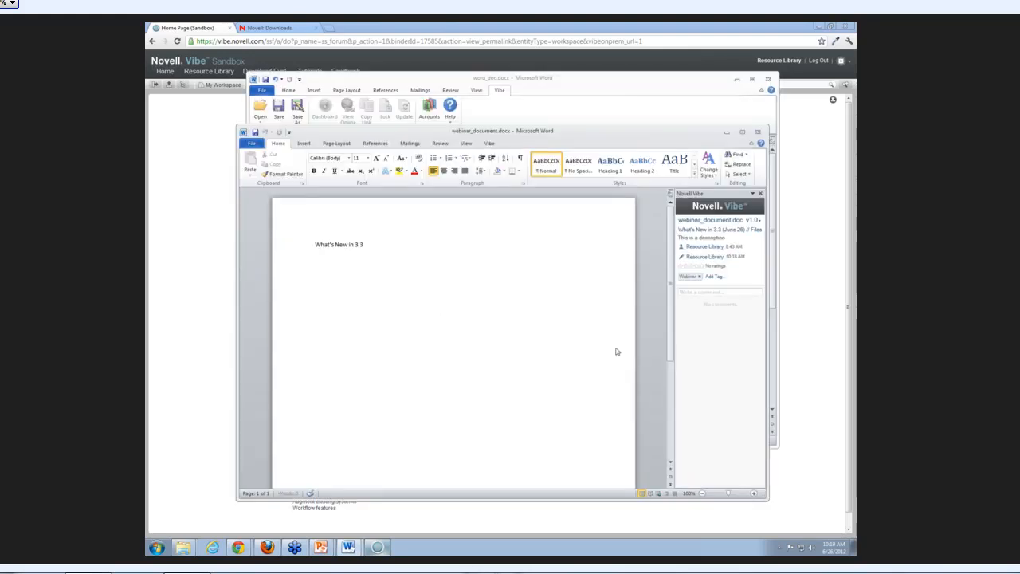
{"action": "left_click", "coordinate": [768, 80]}
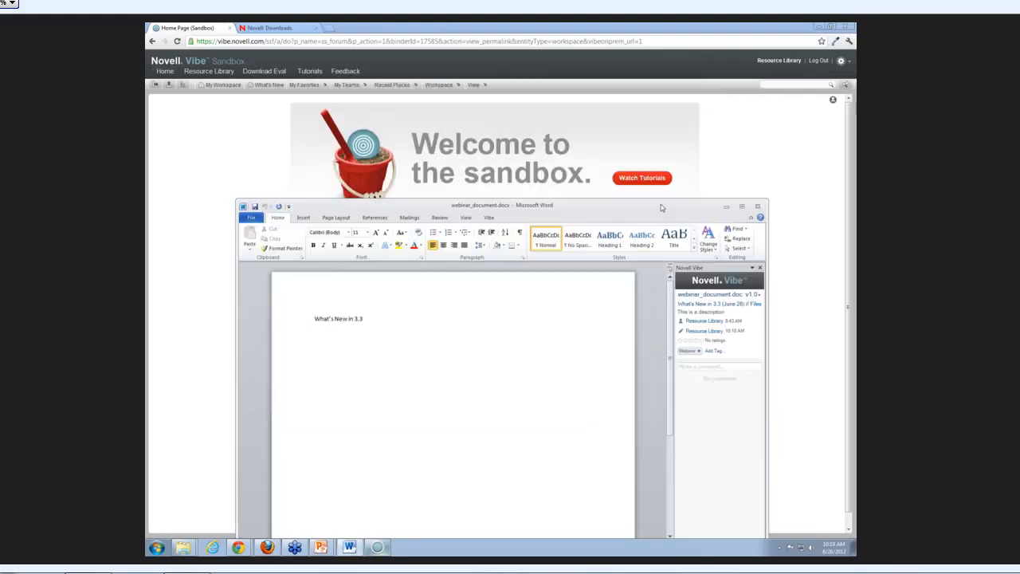
{"action": "left_click_drag", "start_coordinate": [661, 208], "coordinate": [654, 80]}
{"action": "left_click", "coordinate": [719, 237]}
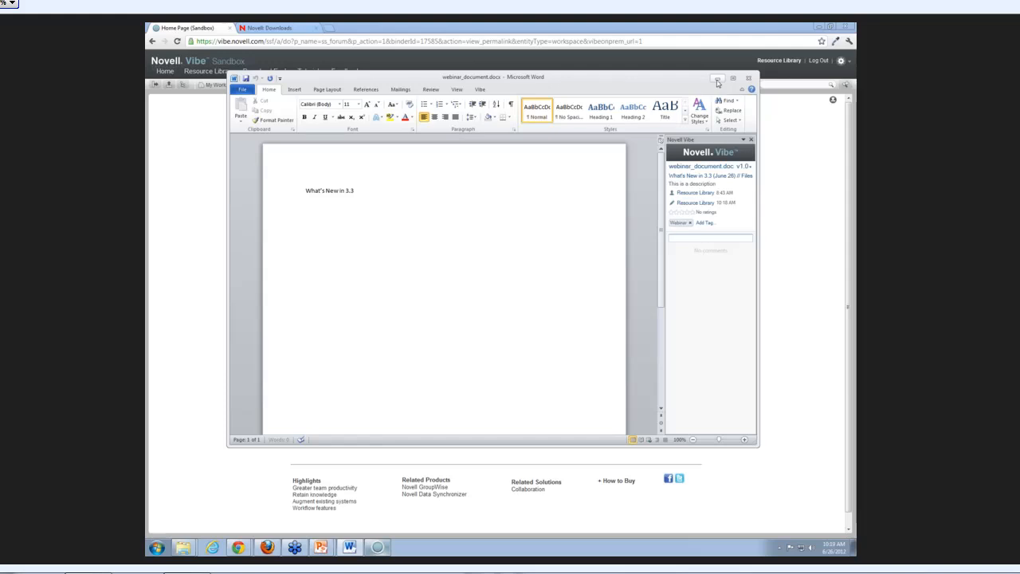
{"action": "left_click", "coordinate": [717, 82]}
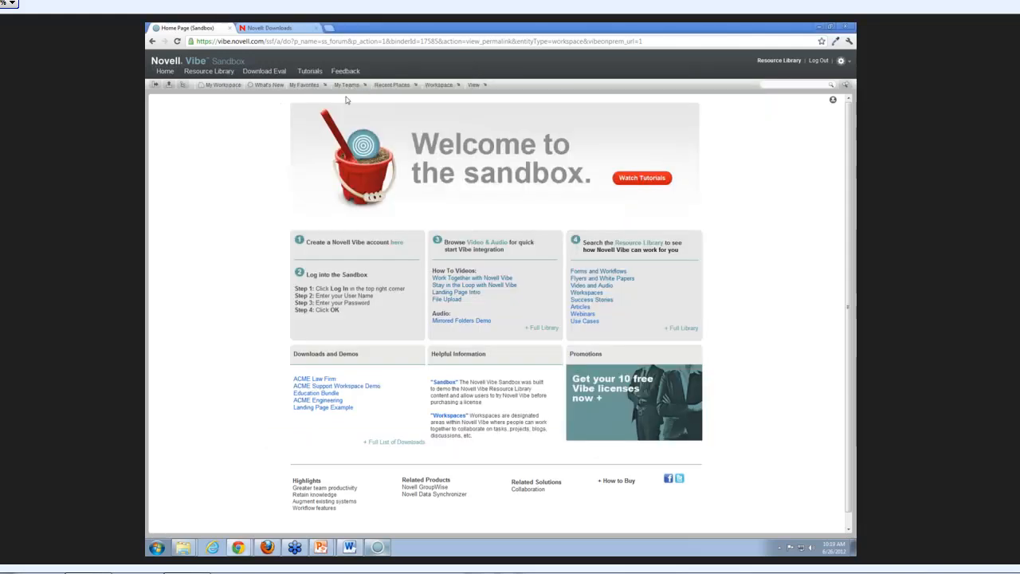
Open the webinar_document.docx entry in the Files folder of the recently visited What's New in 3.3 (June 26) workspace
{"action": "left_click", "coordinate": [396, 85]}
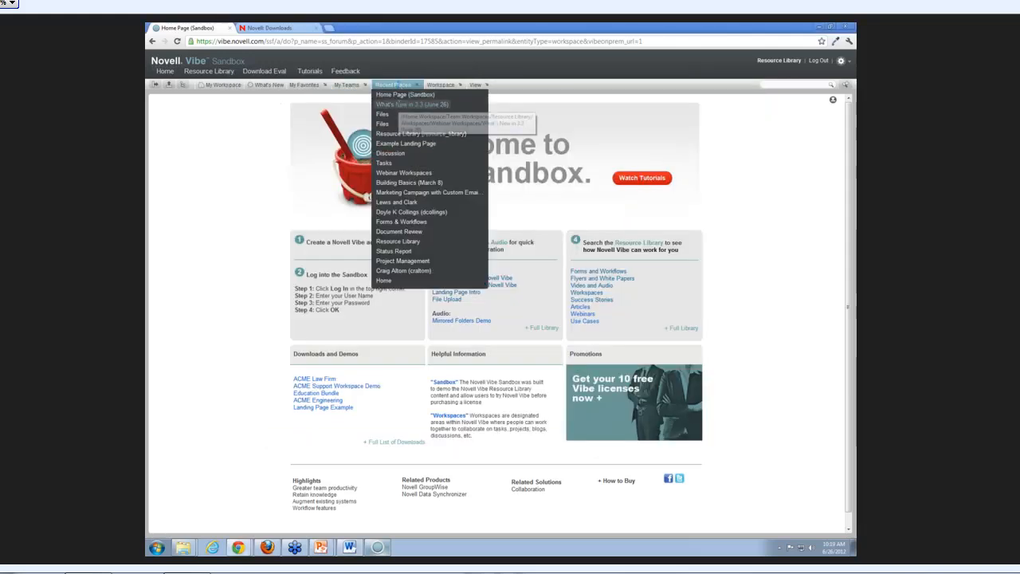
{"action": "left_click", "coordinate": [399, 104]}
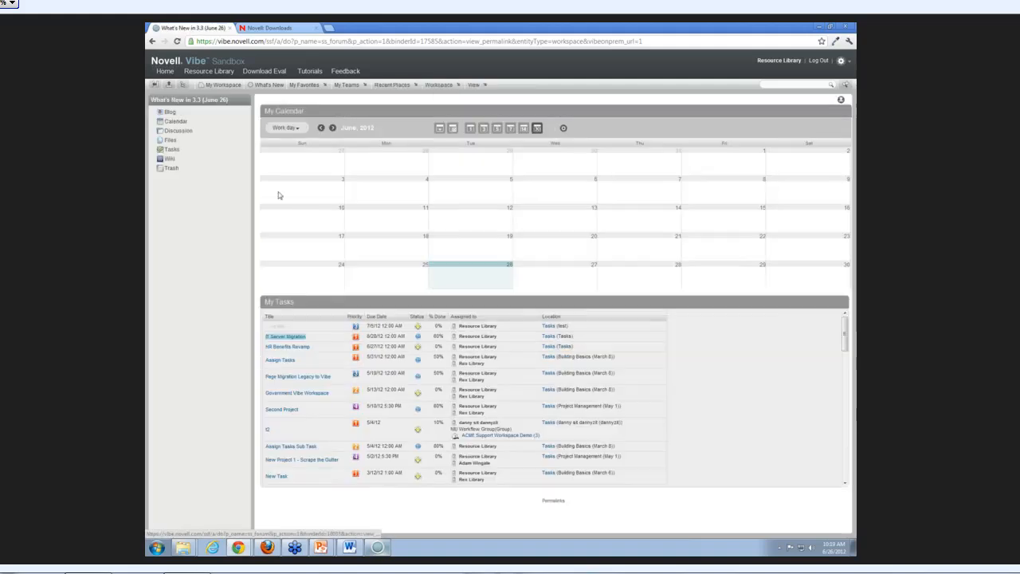
{"action": "left_click", "coordinate": [170, 140]}
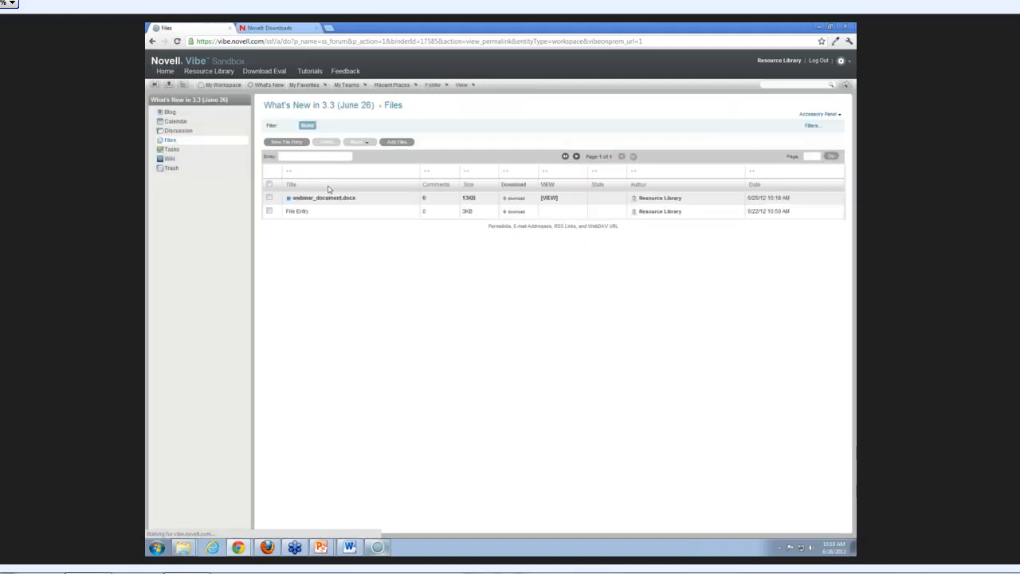
{"action": "left_click", "coordinate": [314, 199]}
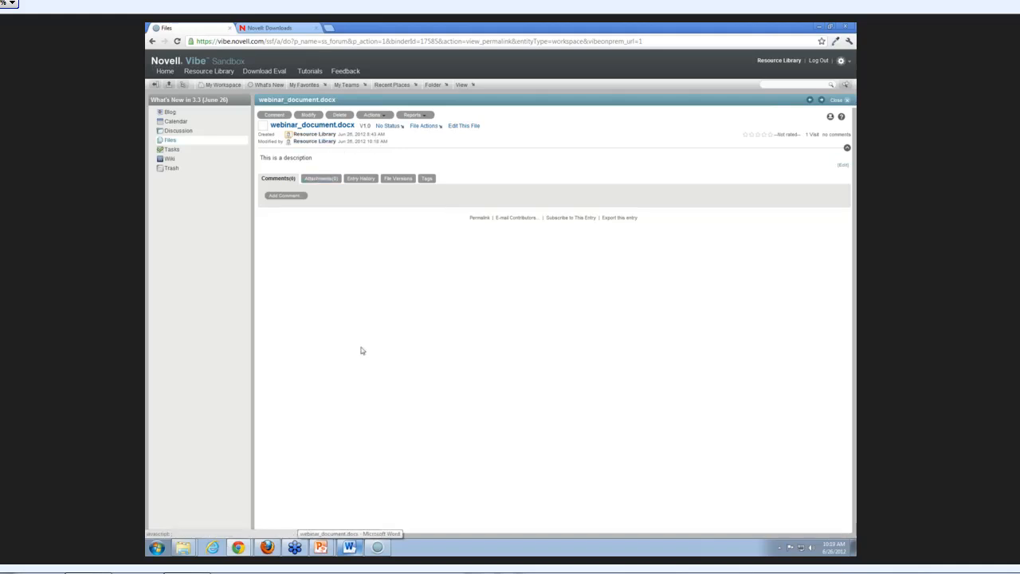
Add the comment "Comment from Vibe" to the webinar_document.docx entry on the Vibe site
{"action": "left_click", "coordinate": [295, 197]}
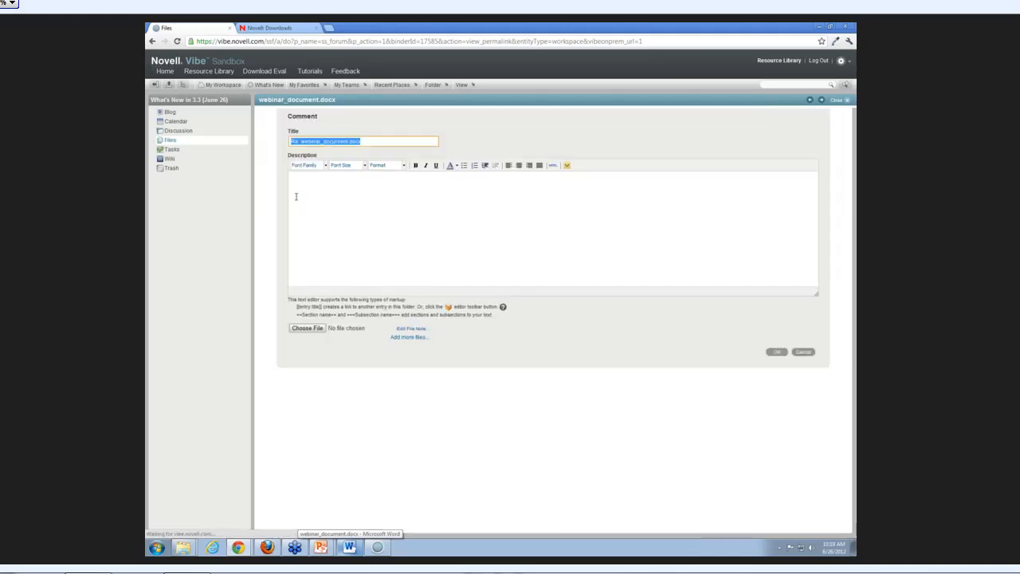
{"action": "left_click", "coordinate": [353, 553]}
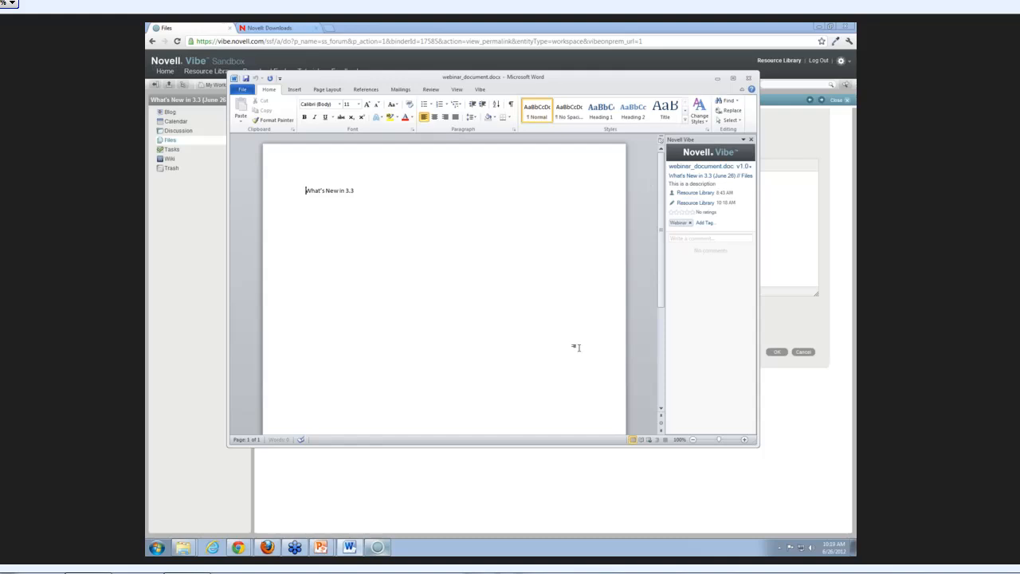
{"action": "left_click", "coordinate": [353, 551]}
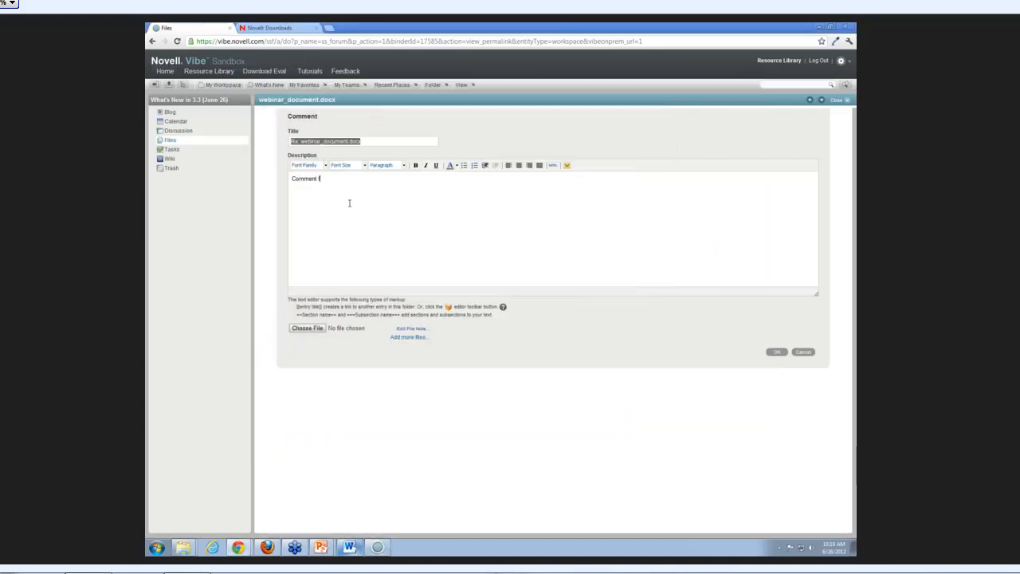
{"action": "type", "text": "rom Vibe"}
{"action": "left_click", "coordinate": [778, 353]}
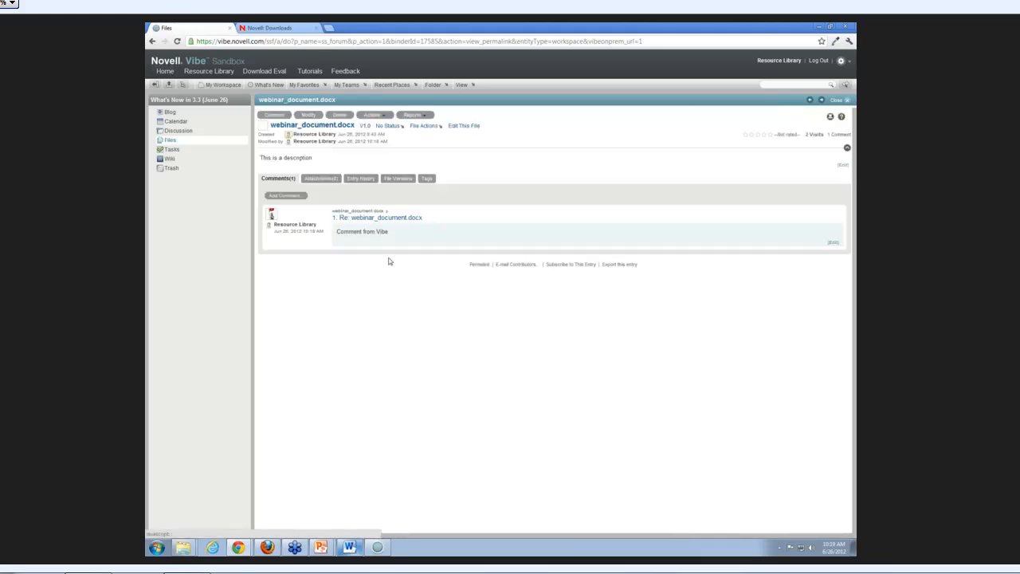
Switch to webinar_document.docx in Word, post a comment beginning "Comment from" through the Vibe add-in, and return to the entry in the browser
{"action": "left_click", "coordinate": [349, 547]}
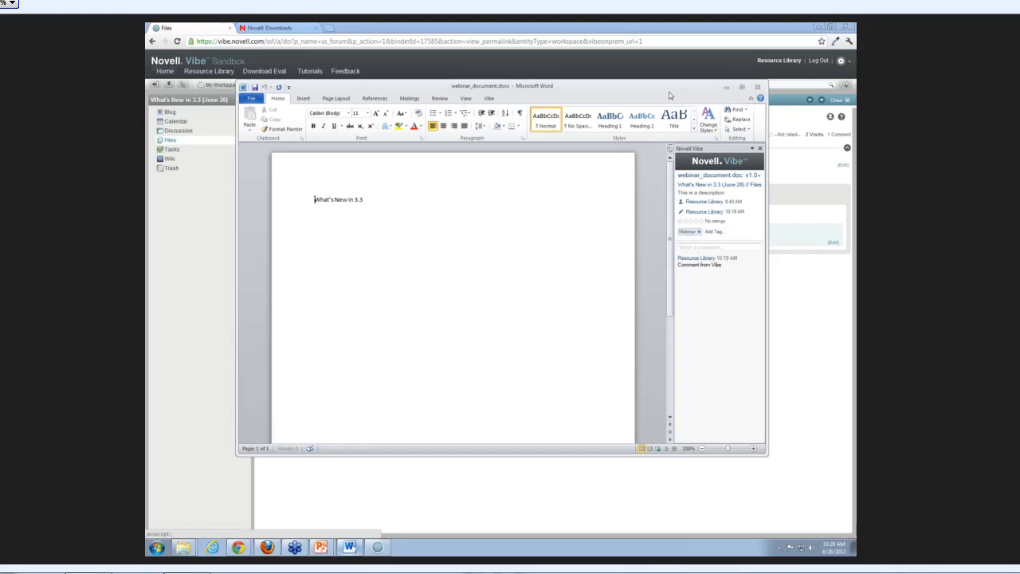
{"action": "left_click_drag", "start_coordinate": [669, 95], "coordinate": [702, 256]}
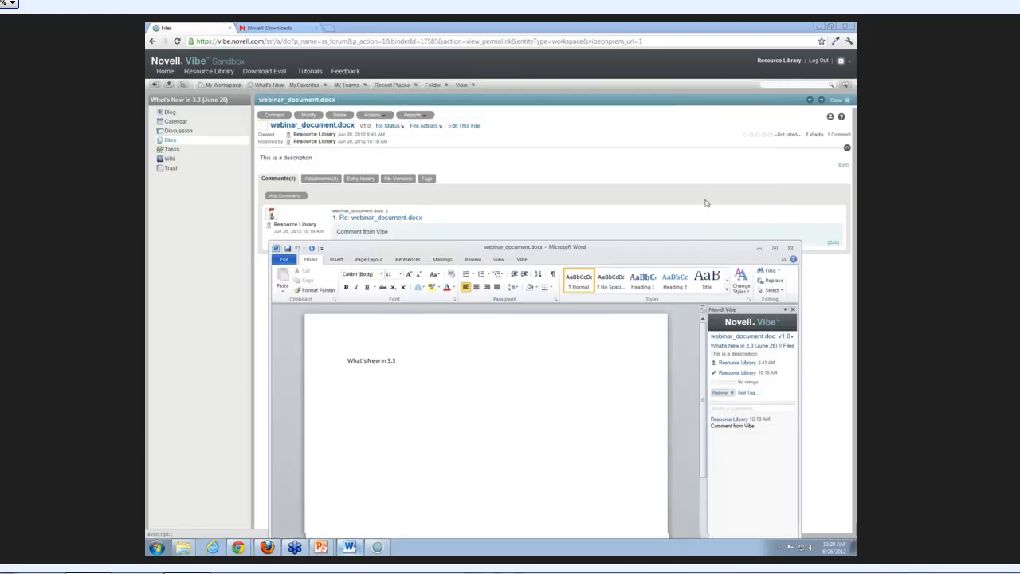
{"action": "left_click_drag", "start_coordinate": [707, 204], "coordinate": [686, 86]}
{"action": "left_click", "coordinate": [720, 238]}
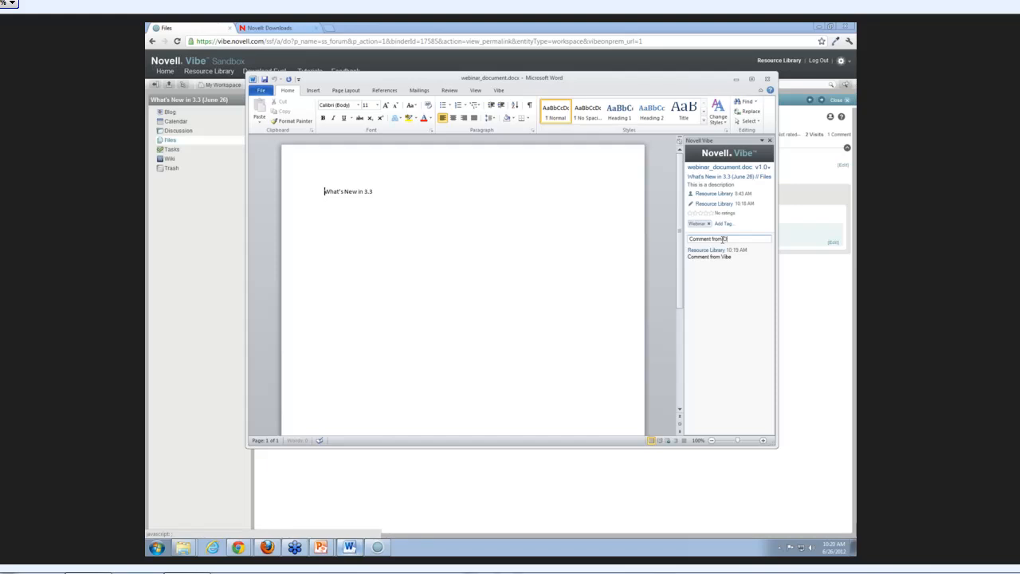
{"action": "key", "text": "Return"}
{"action": "left_click", "coordinate": [825, 298]}
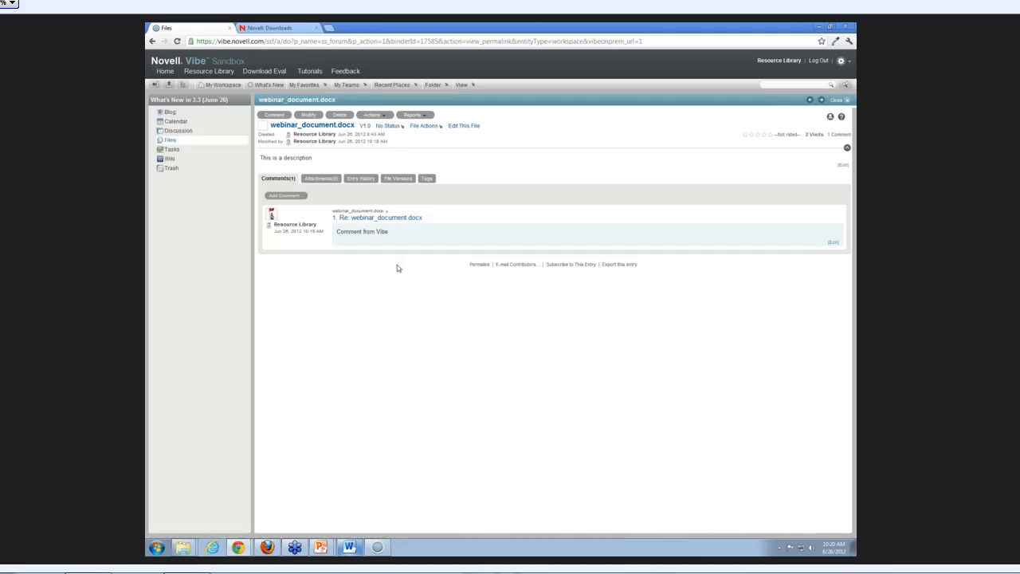
Reload the webinar_document.docx entry from the Files folder and compare its comments with those in Word's Vibe add-in
{"action": "left_click", "coordinate": [196, 144]}
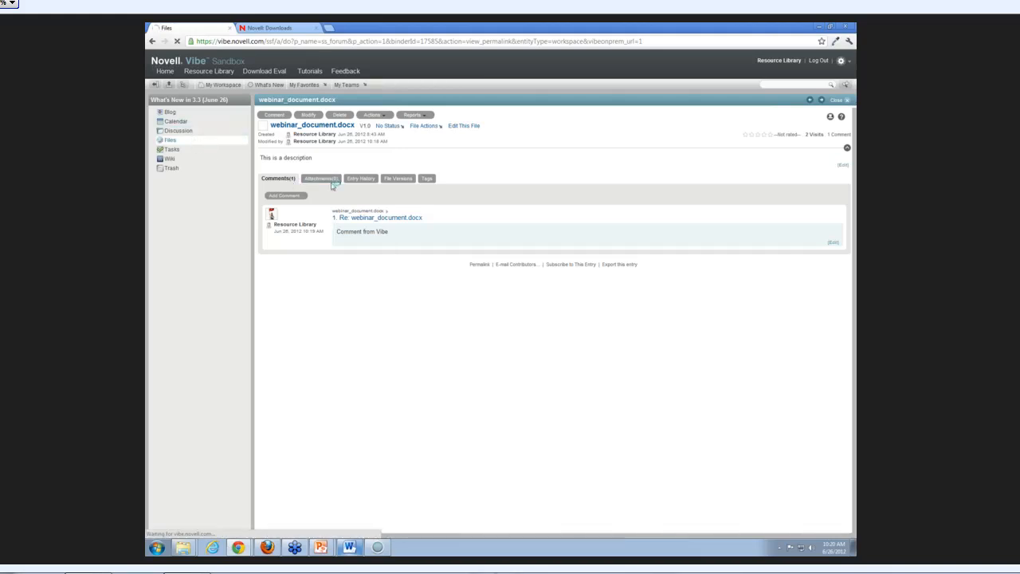
{"action": "left_click", "coordinate": [314, 198]}
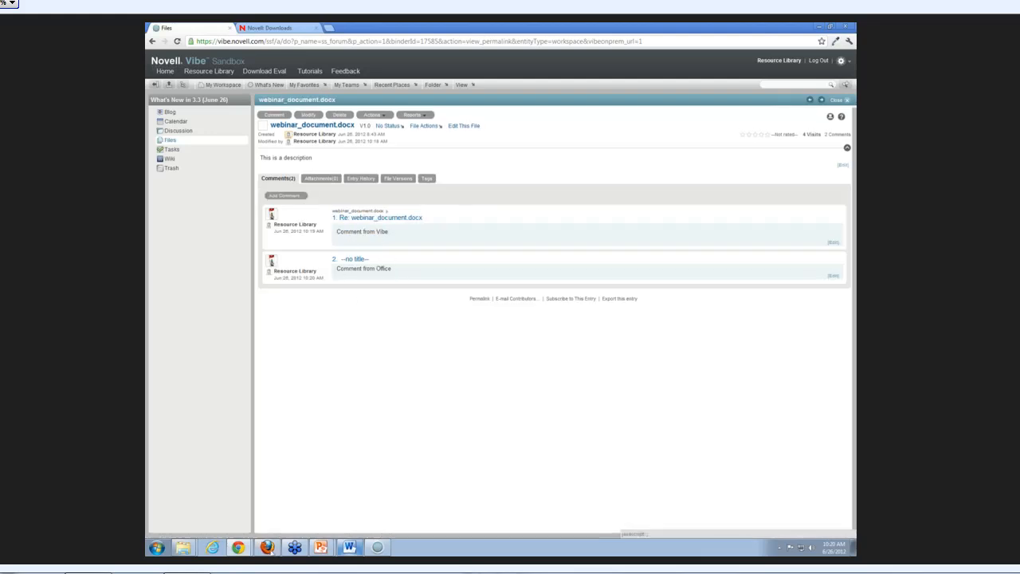
{"action": "left_click", "coordinate": [351, 548]}
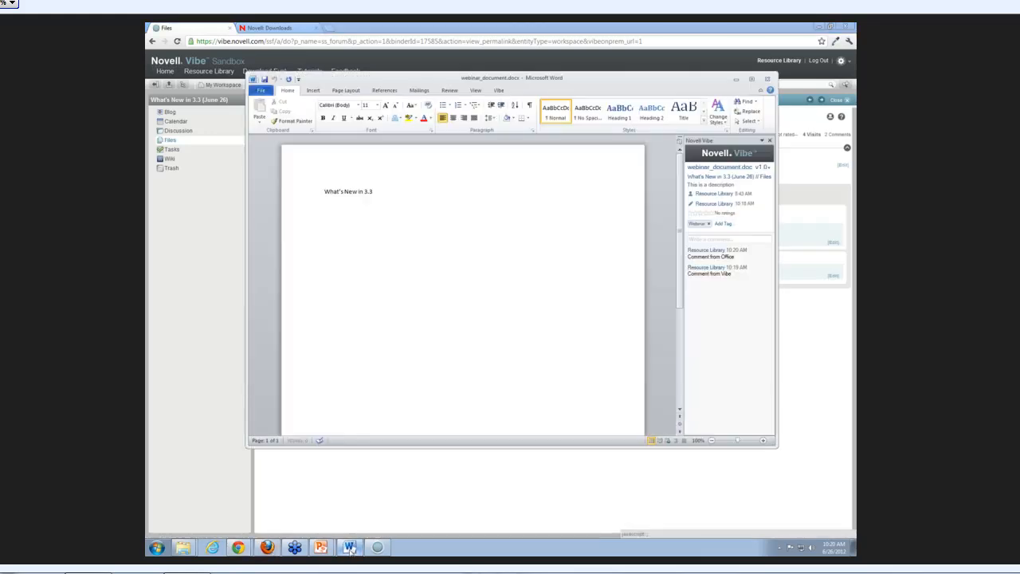
{"action": "left_click", "coordinate": [844, 62]}
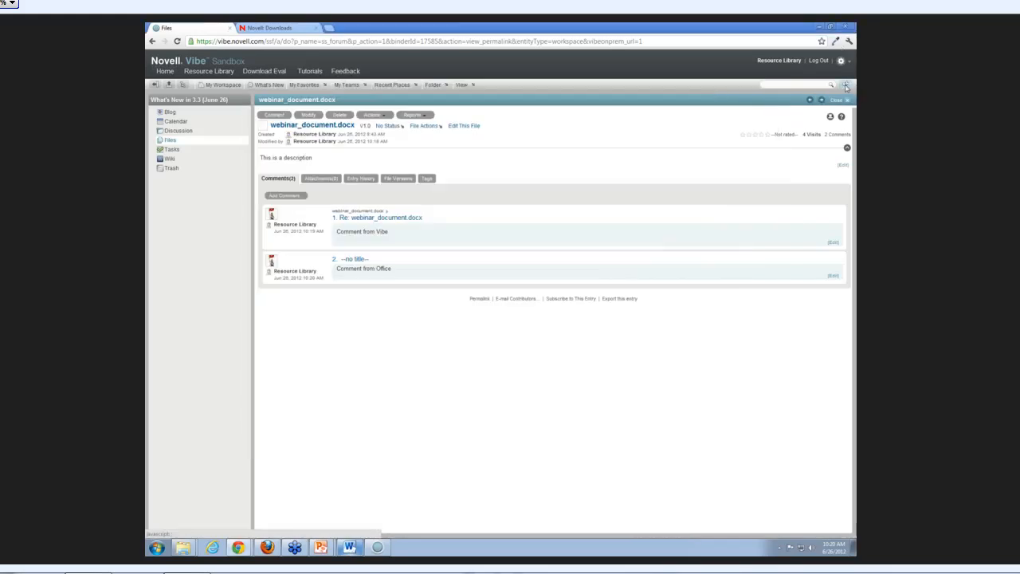
Search the Vibe site by tag for items tagged Webinar
{"action": "left_click", "coordinate": [846, 85]}
{"action": "left_click", "coordinate": [806, 117]}
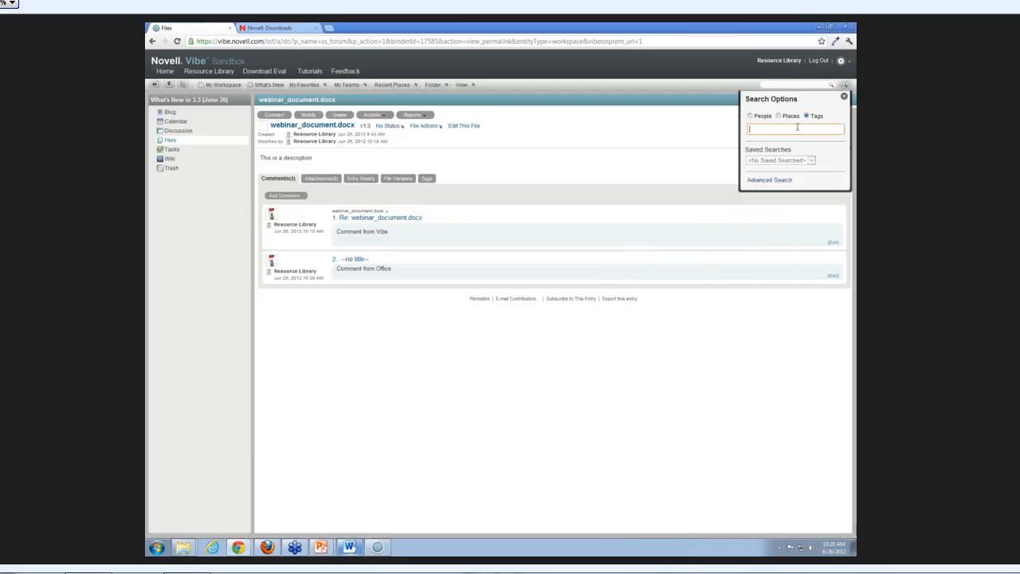
{"action": "type", "text": "We"}
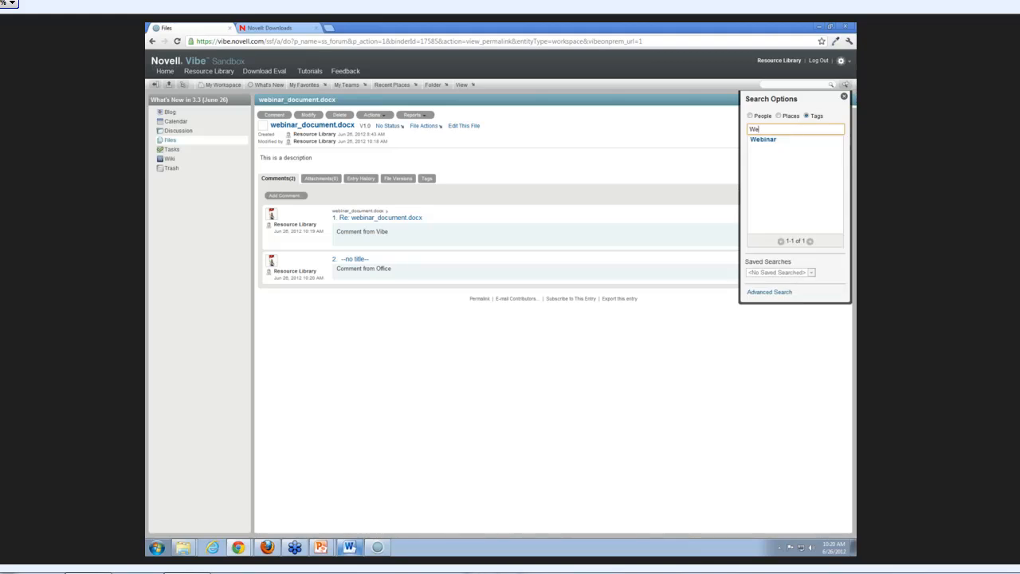
{"action": "left_click", "coordinate": [762, 142]}
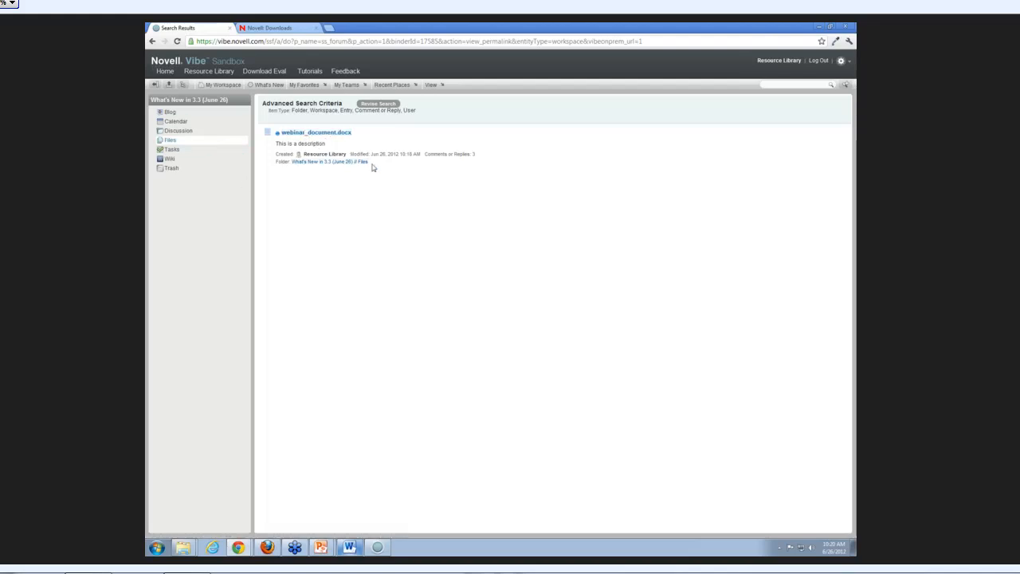
Return to the Files folder, switch to webinar_document.docx in Word, and format "What's New in 3.3" as Heading 2 at size 22
{"action": "left_click", "coordinate": [195, 141]}
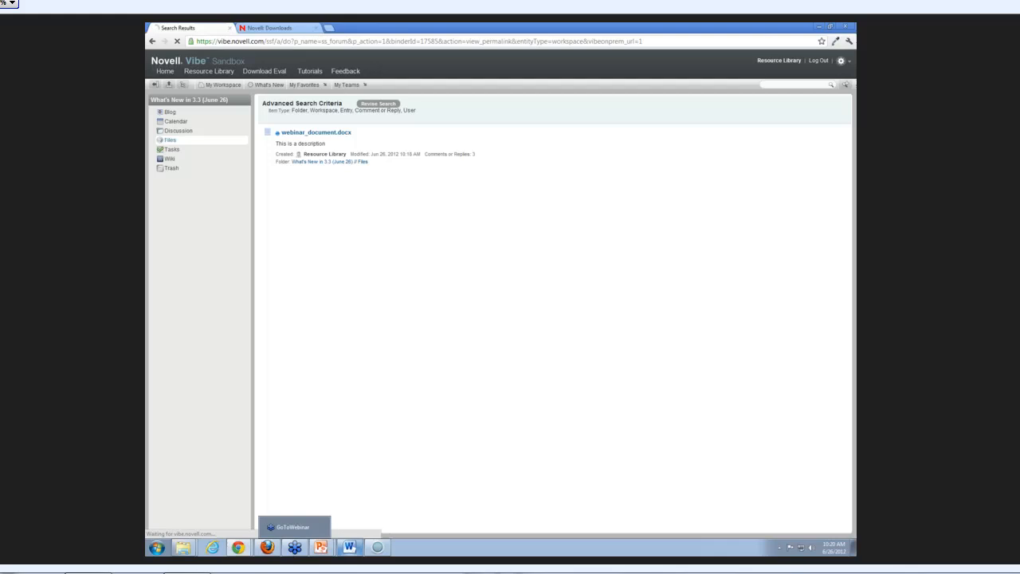
{"action": "left_click", "coordinate": [358, 549]}
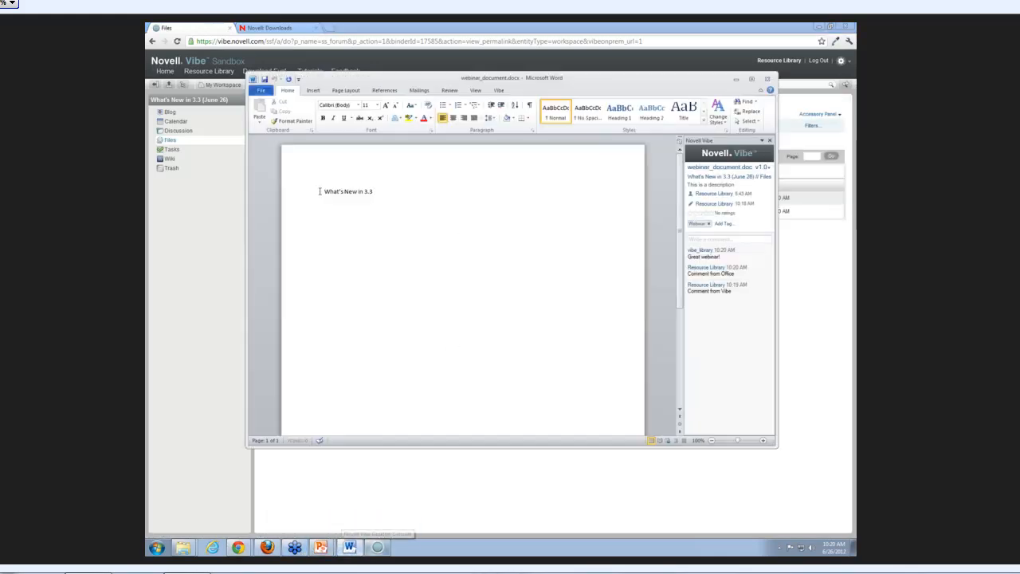
{"action": "left_click_drag", "start_coordinate": [322, 192], "coordinate": [397, 181]}
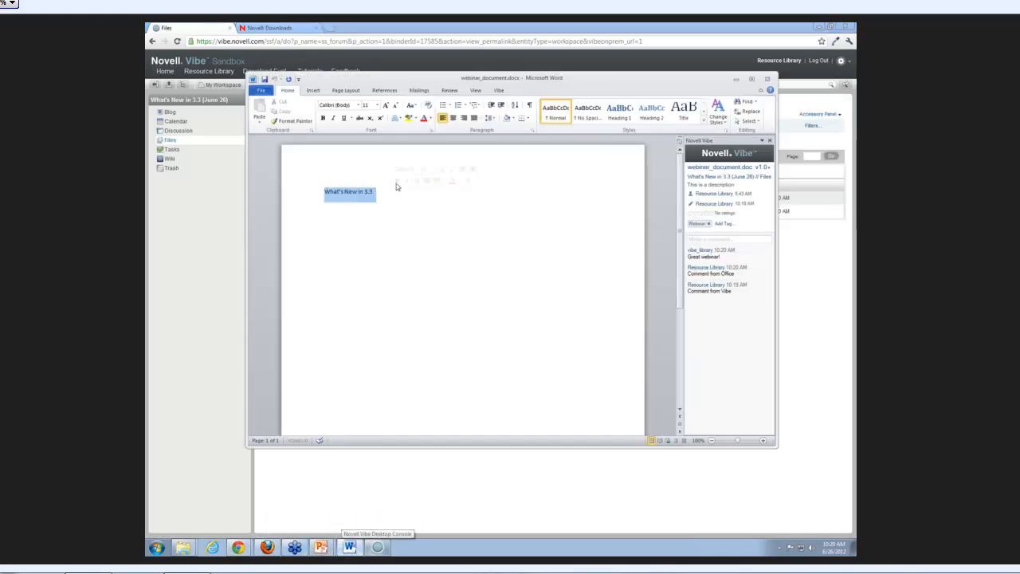
{"action": "left_click", "coordinate": [647, 113]}
{"action": "left_click", "coordinate": [377, 105]}
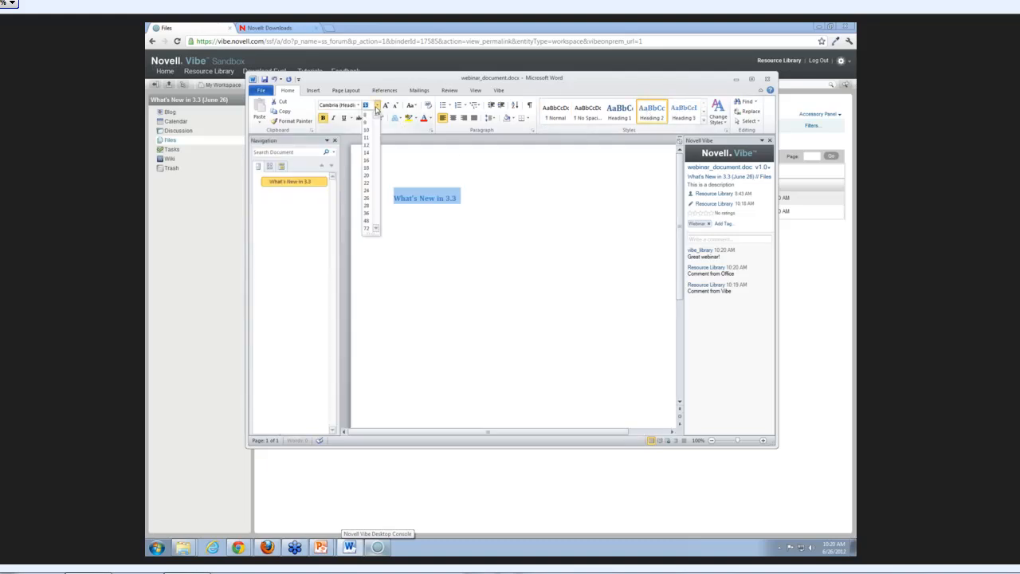
{"action": "left_click", "coordinate": [367, 183]}
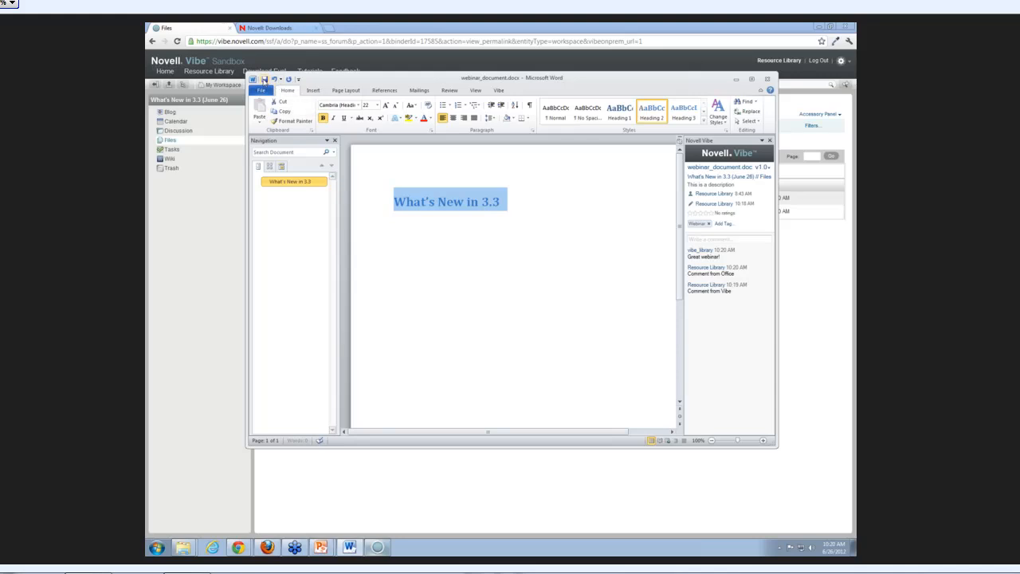
Save webinar_document.docx to Vibe through the Vibe add-in and minimize Word to return to the browser
{"action": "left_click", "coordinate": [503, 91]}
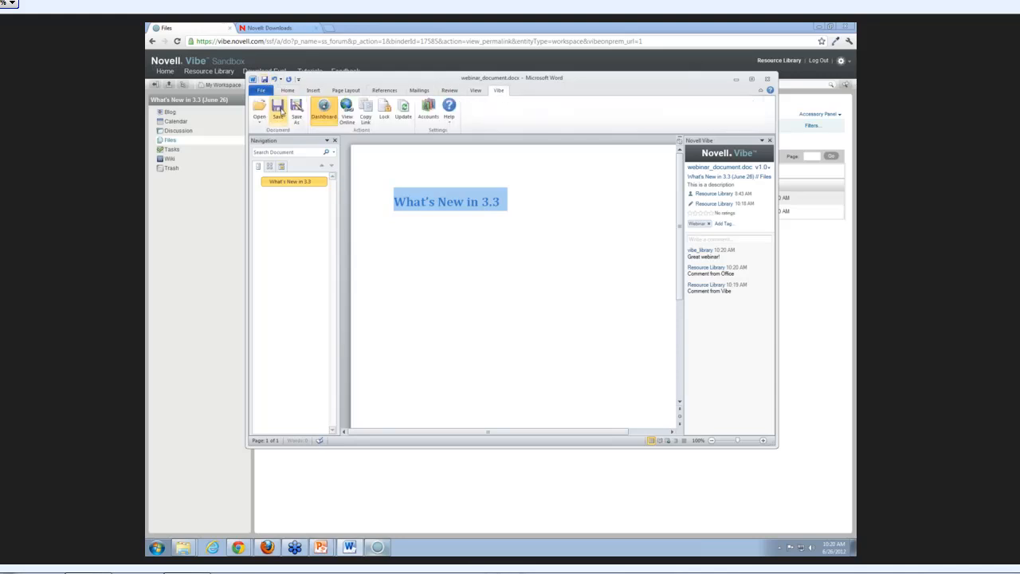
{"action": "left_click", "coordinate": [278, 111]}
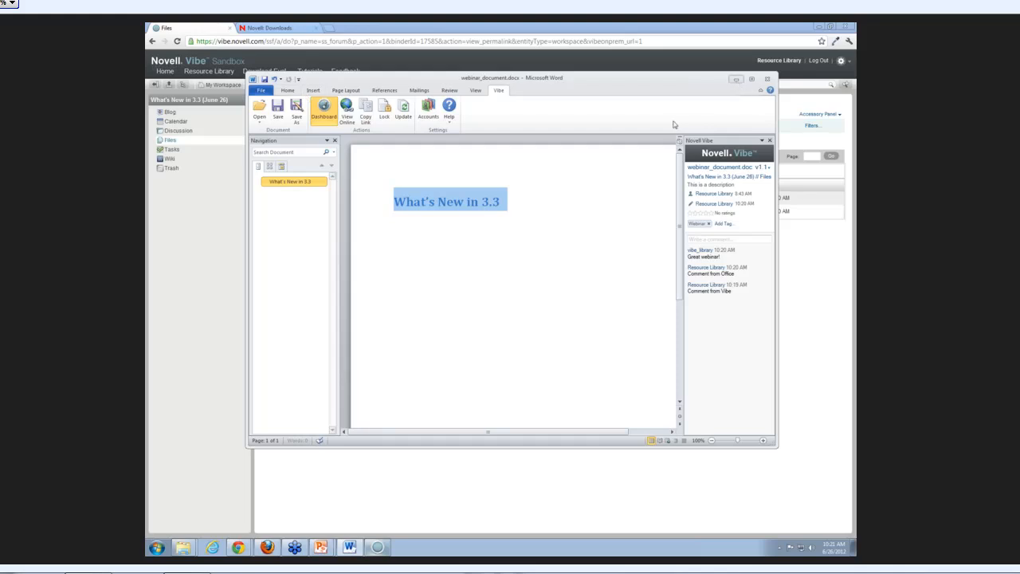
{"action": "left_click", "coordinate": [737, 83]}
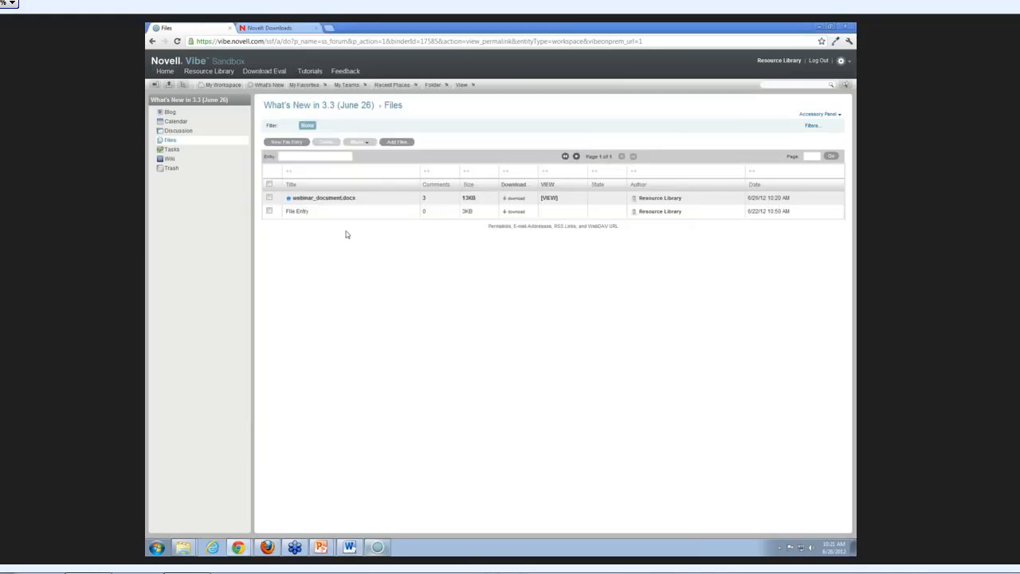
Open the webinar_document.docx entry, view its file as HTML to check the saved formatting, and close the HTML view
{"action": "left_click", "coordinate": [313, 199]}
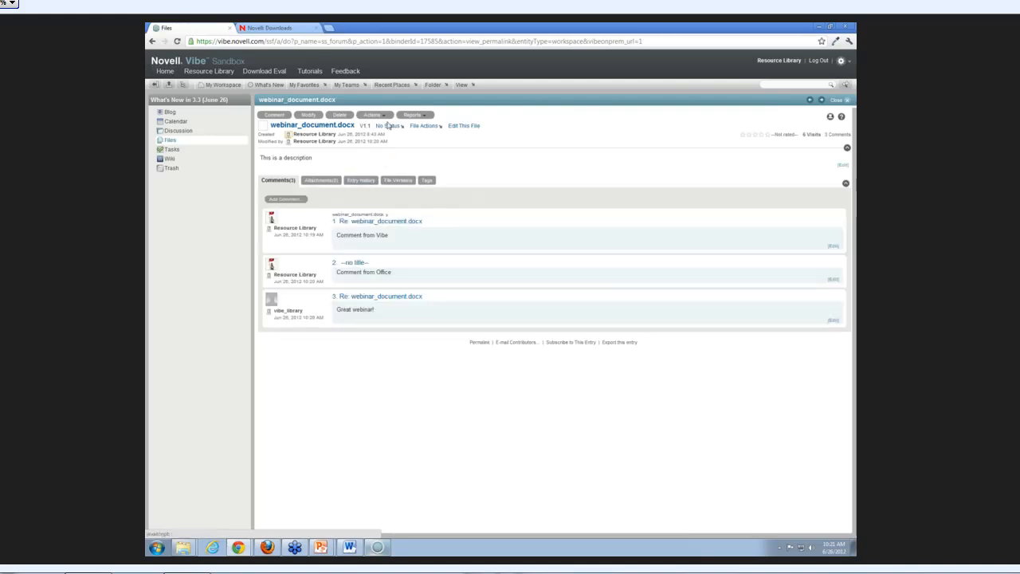
{"action": "left_click", "coordinate": [388, 117]}
{"action": "left_click", "coordinate": [391, 124]}
{"action": "left_click", "coordinate": [420, 126]}
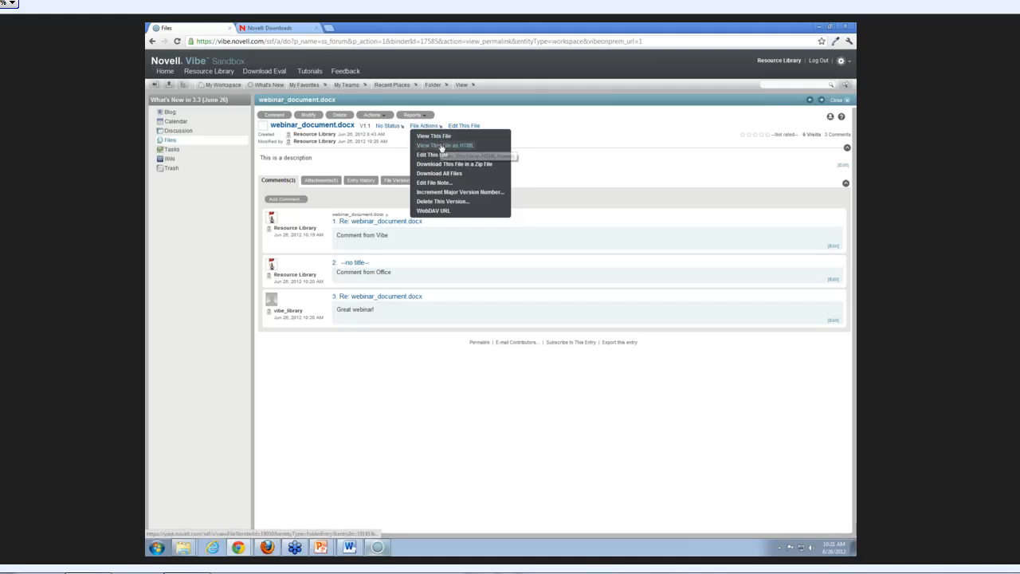
{"action": "left_click", "coordinate": [444, 146]}
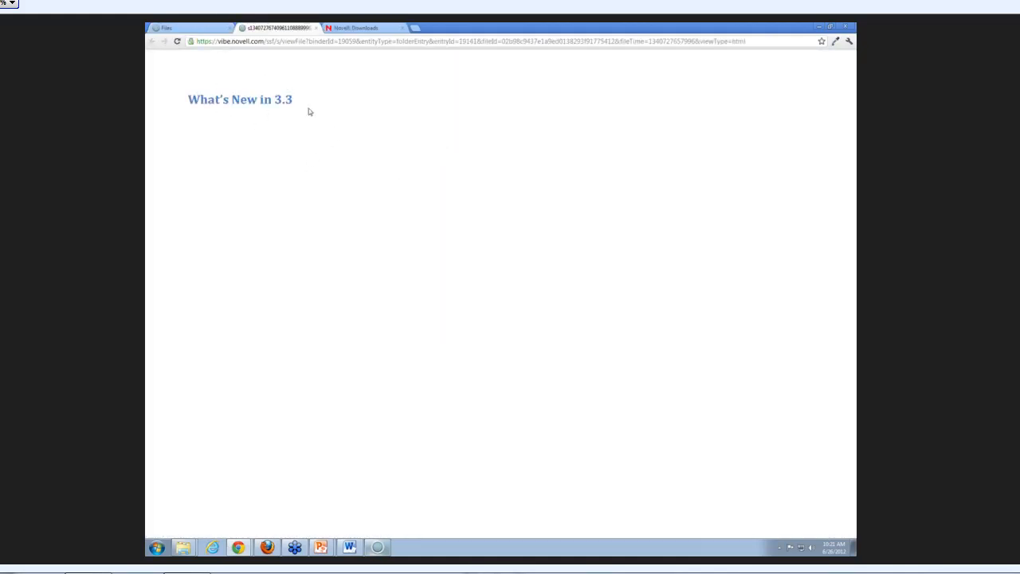
{"action": "left_click", "coordinate": [316, 29]}
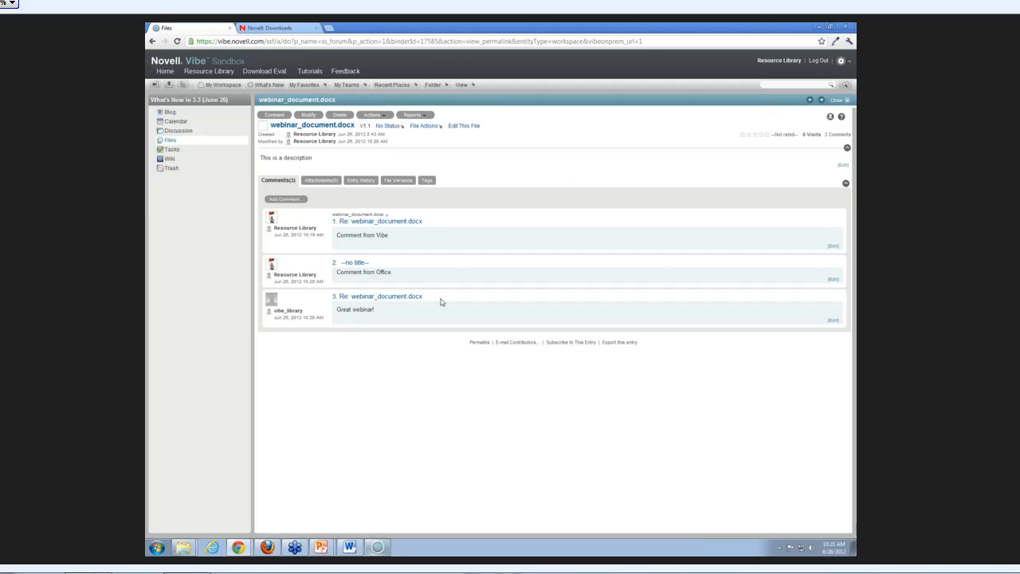
Open word_doc.docx from the Files folder of the personal workspace, view it as HTML, and close the HTML view
{"action": "left_click", "coordinate": [414, 86]}
{"action": "left_click", "coordinate": [222, 84]}
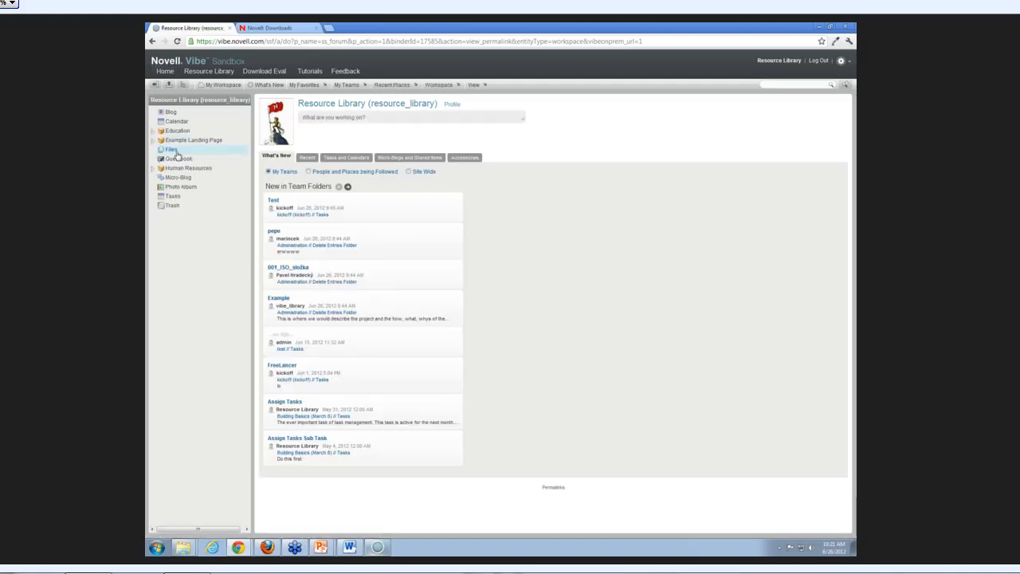
{"action": "left_click", "coordinate": [173, 150]}
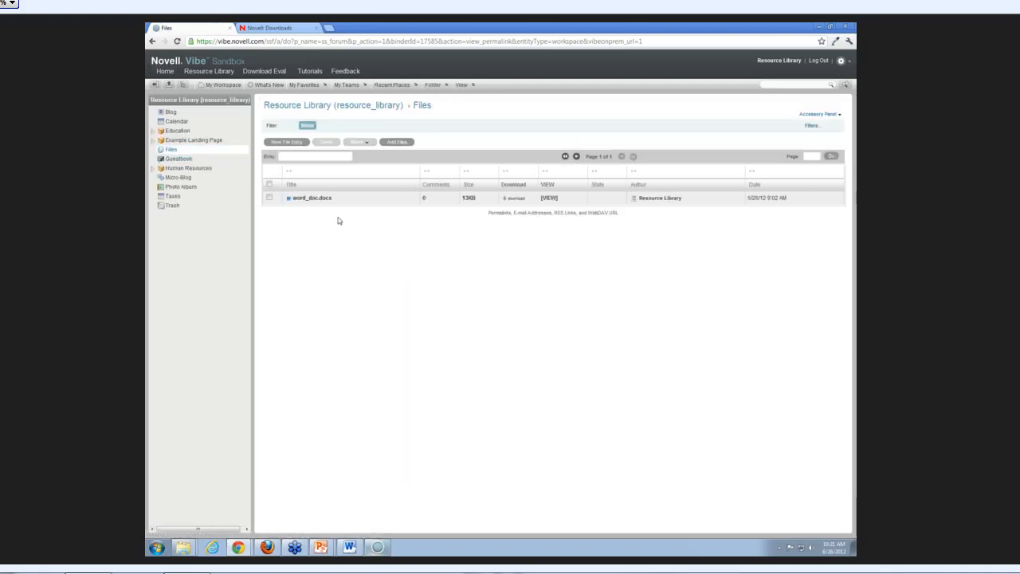
{"action": "left_click", "coordinate": [320, 201]}
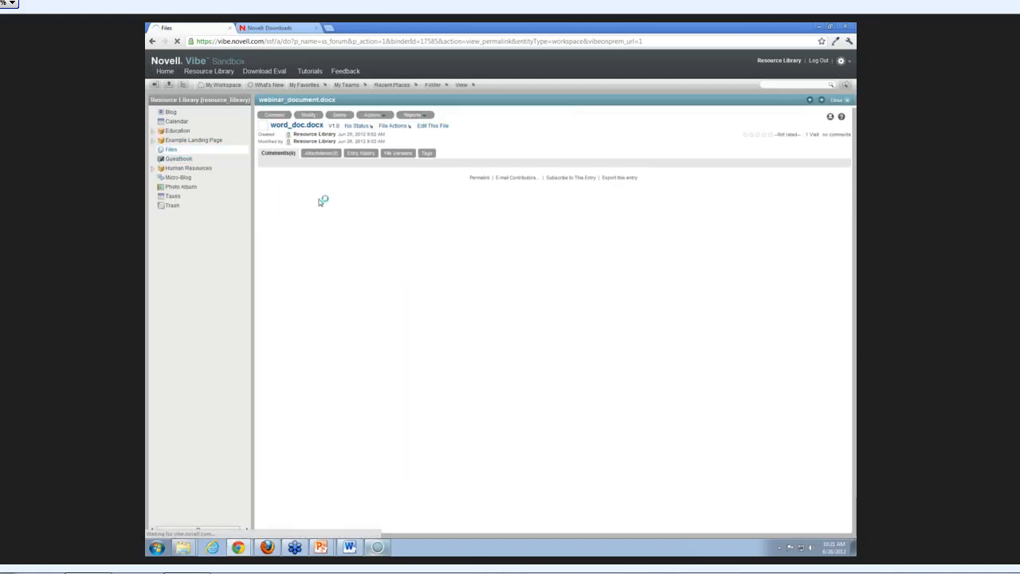
{"action": "left_click", "coordinate": [393, 125]}
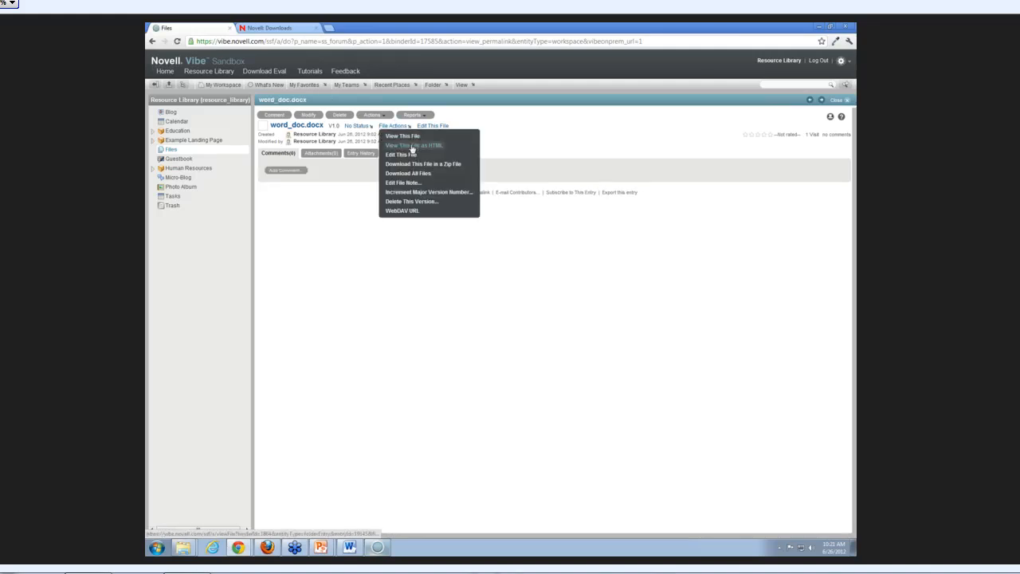
{"action": "left_click", "coordinate": [412, 146]}
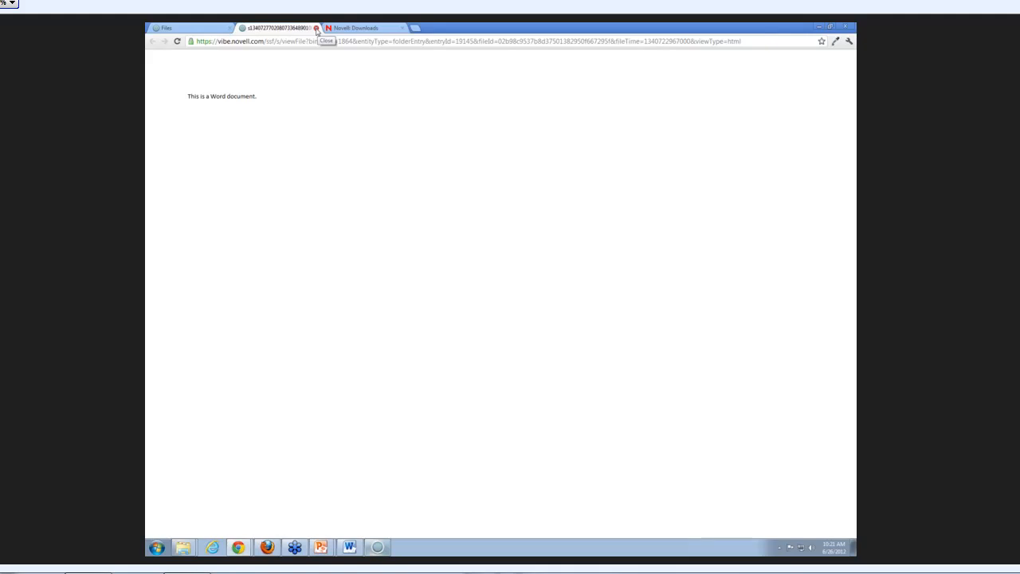
{"action": "left_click", "coordinate": [316, 28]}
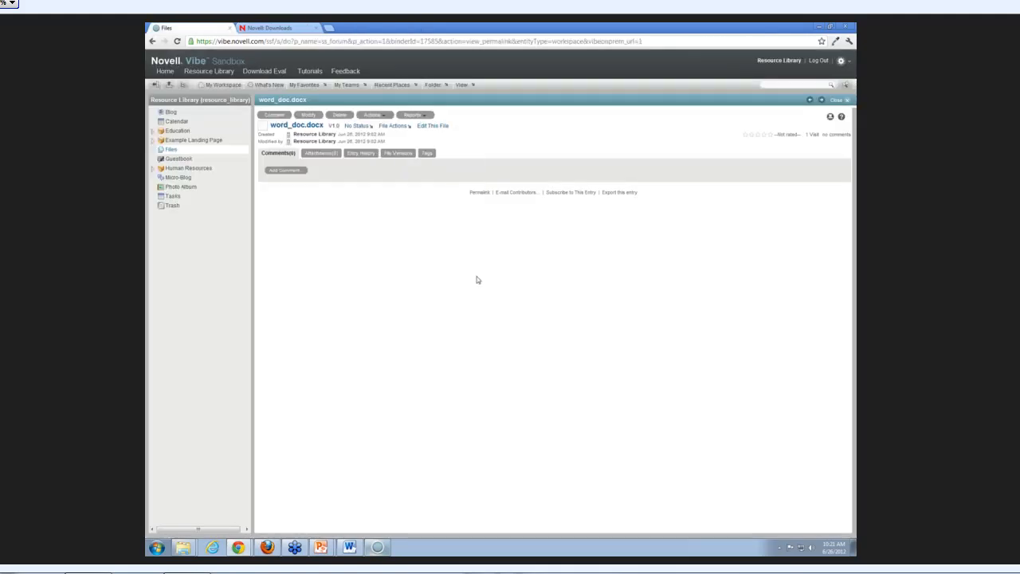
{"action": "left_click", "coordinate": [781, 548]}
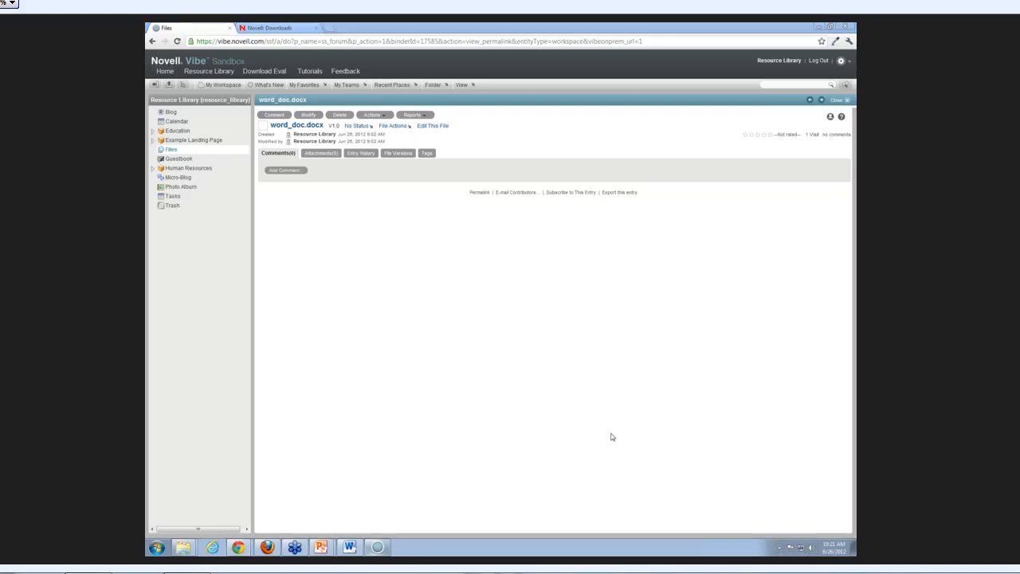
{"action": "left_click", "coordinate": [157, 547]}
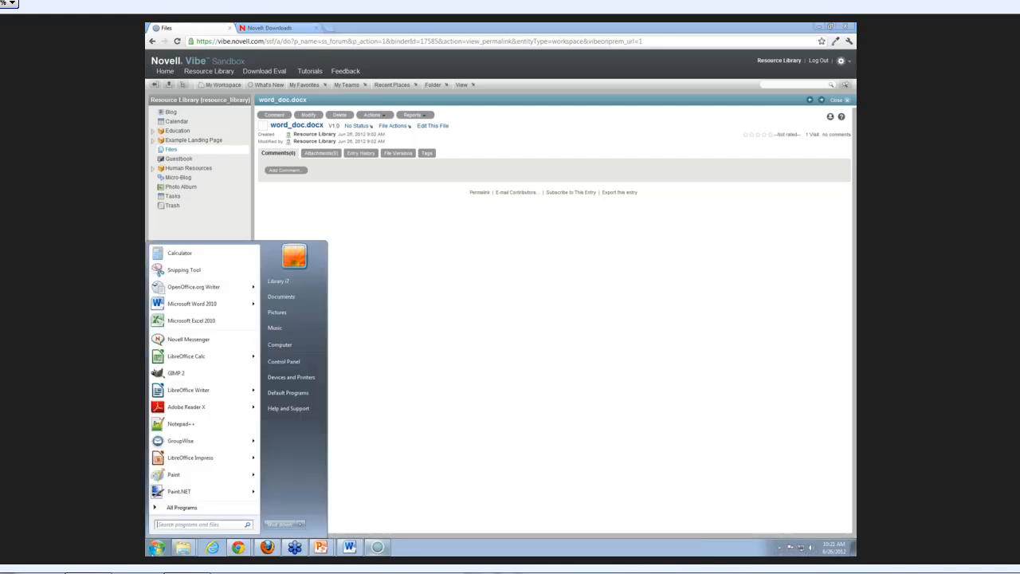
{"action": "left_click", "coordinate": [154, 550]}
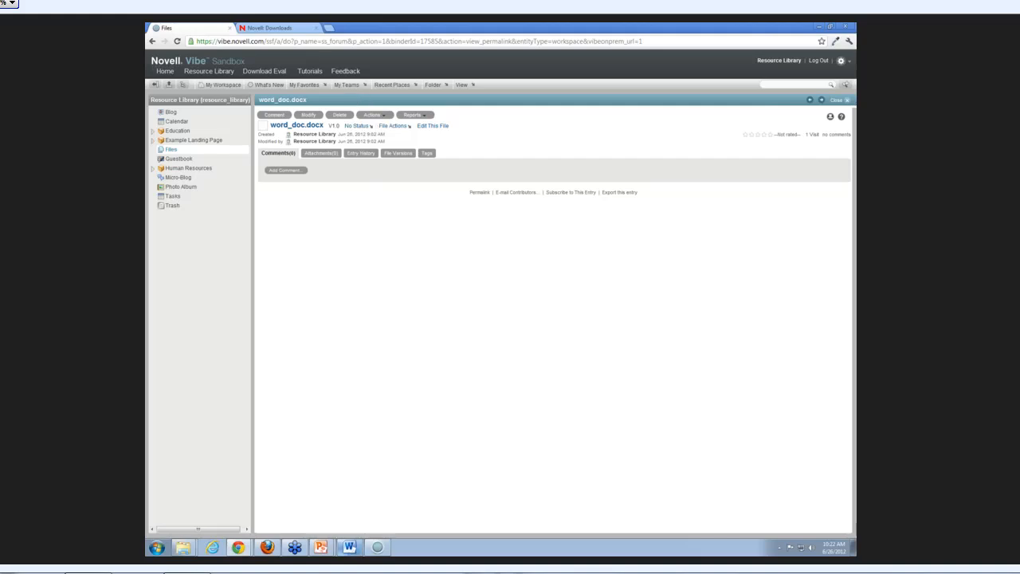
Bring up webinar_document.docx in Word briefly, switch to the running Novell Vibe Webinar 3.3.pptx slide show, and advance to the Questions? slide
{"action": "left_click", "coordinate": [350, 548]}
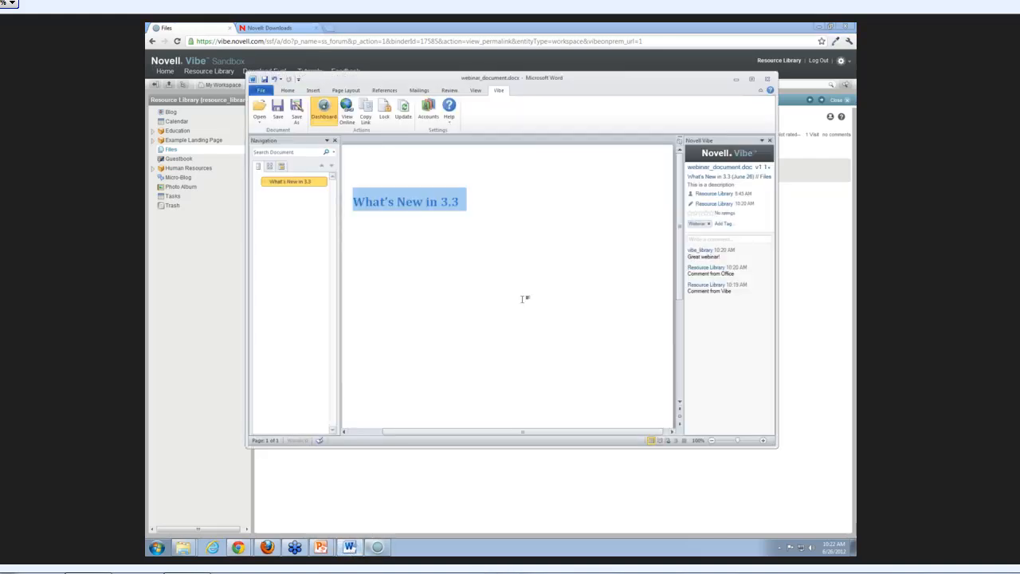
{"action": "left_click", "coordinate": [493, 271]}
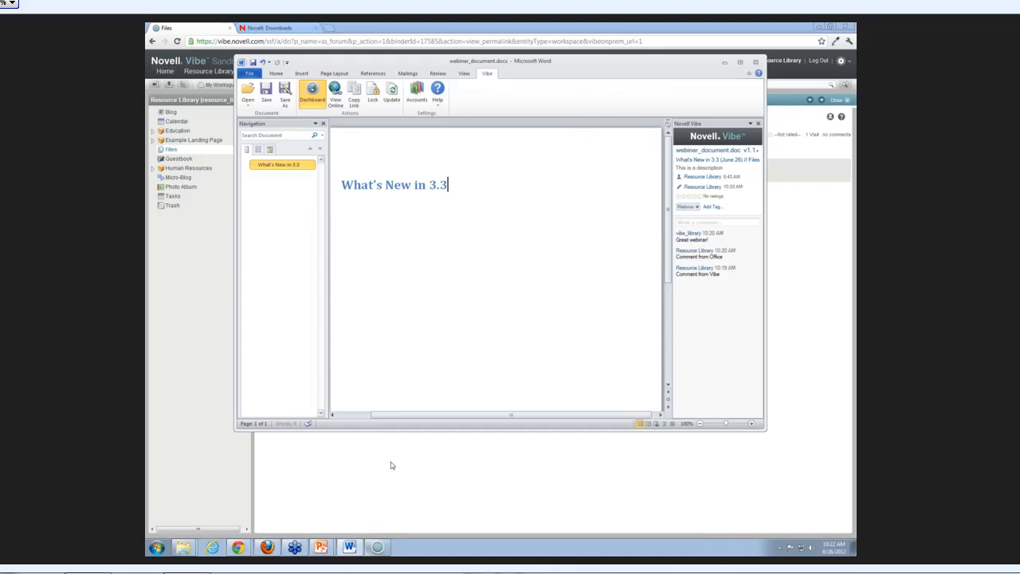
{"action": "left_click", "coordinate": [320, 547]}
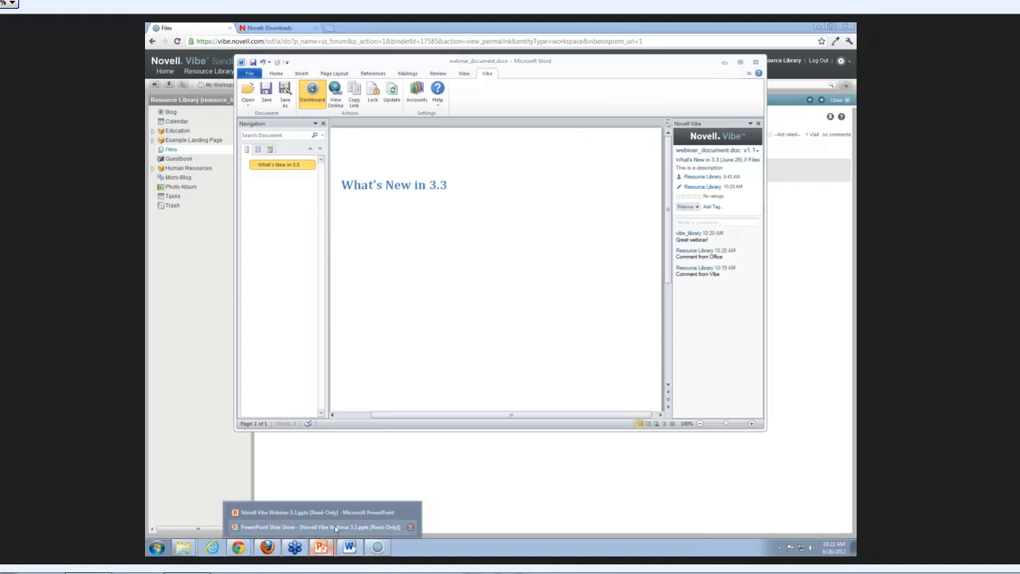
{"action": "left_click", "coordinate": [336, 527]}
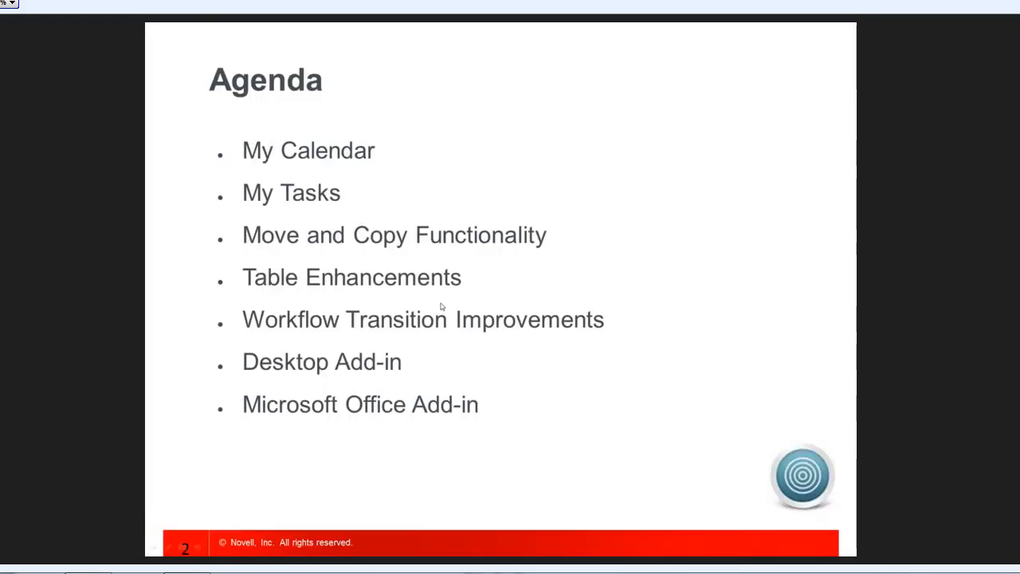
{"action": "left_click", "coordinate": [440, 306]}
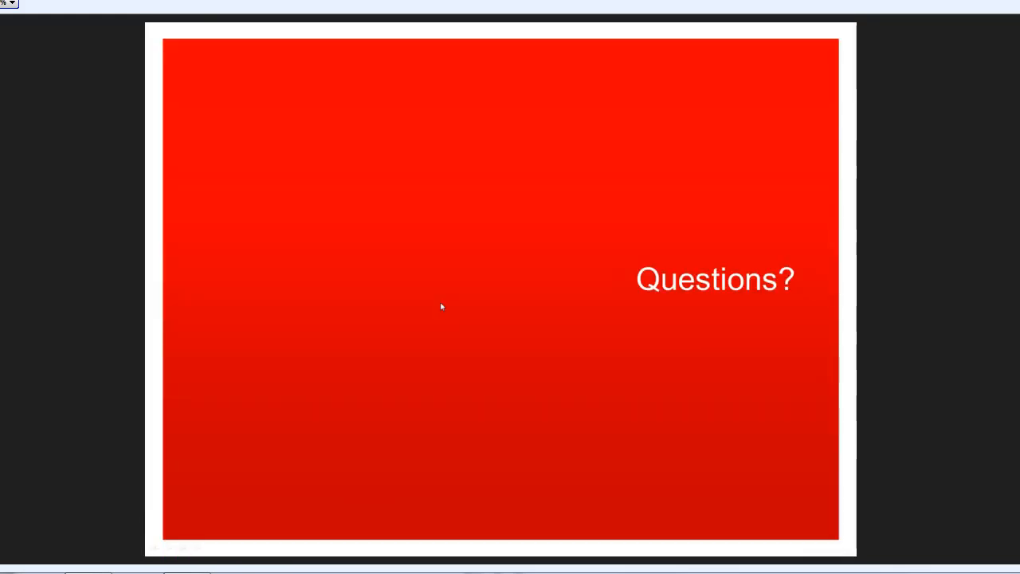